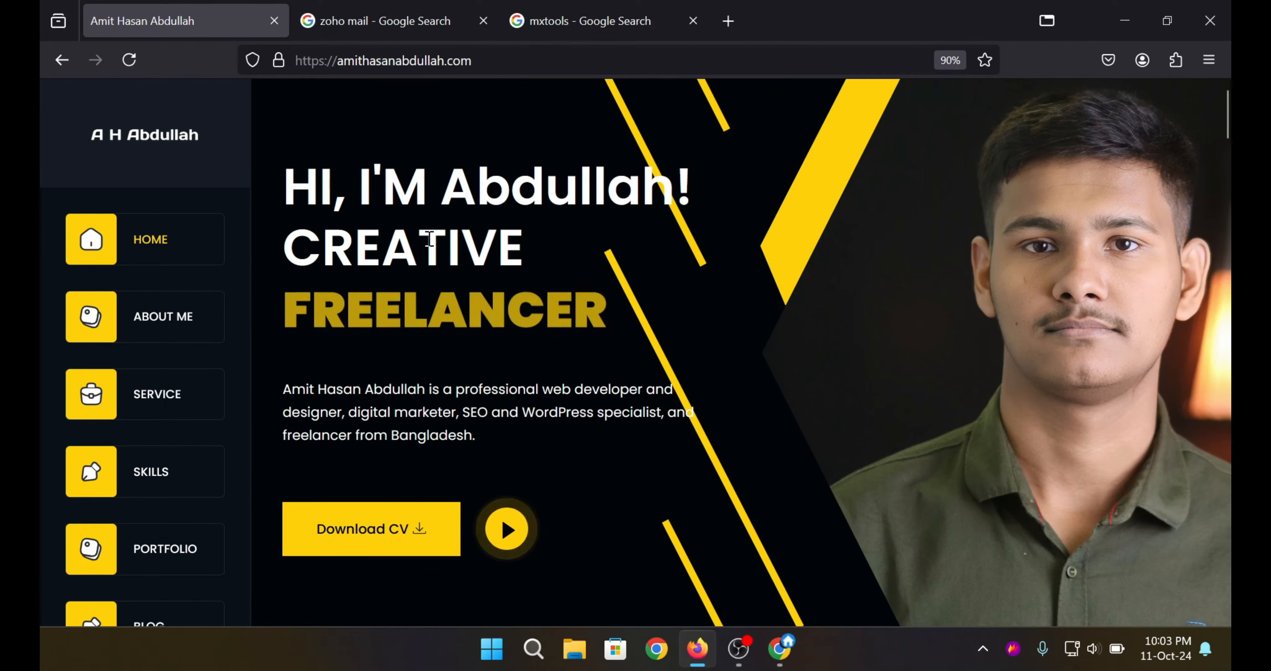
From the Google results for Zoho Mail, open the Zoho business email result.
scroll(430, 239, "down", 2)
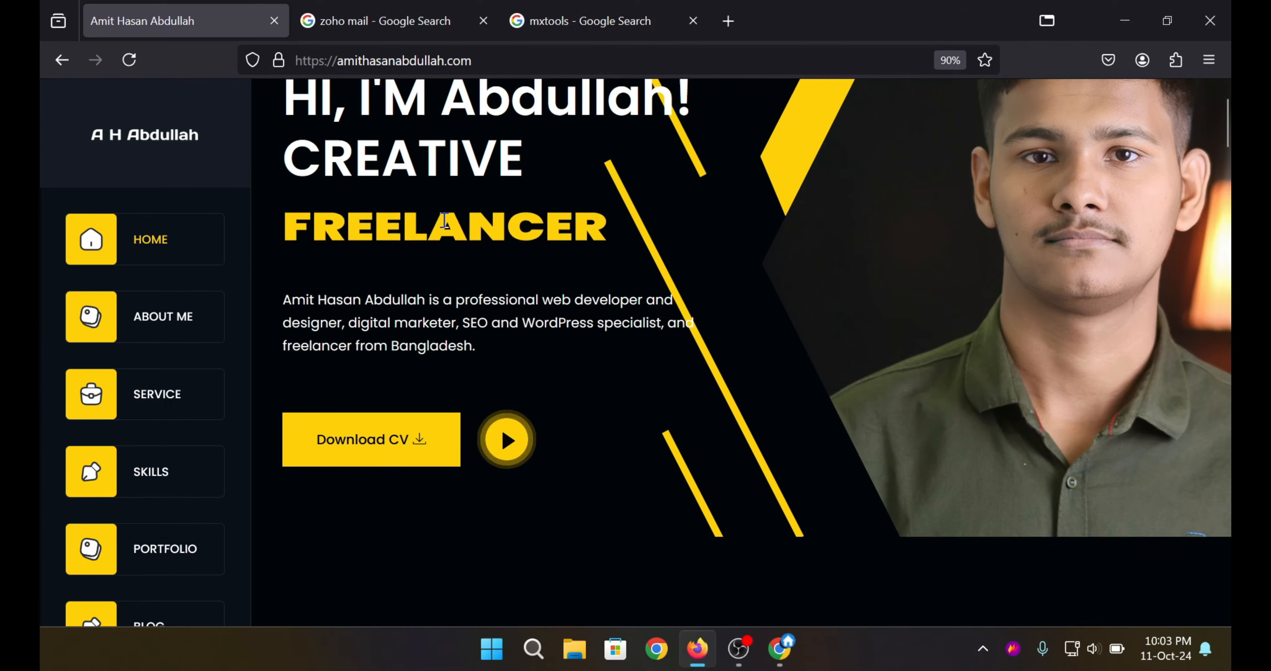
scroll(429, 239, "up", 2)
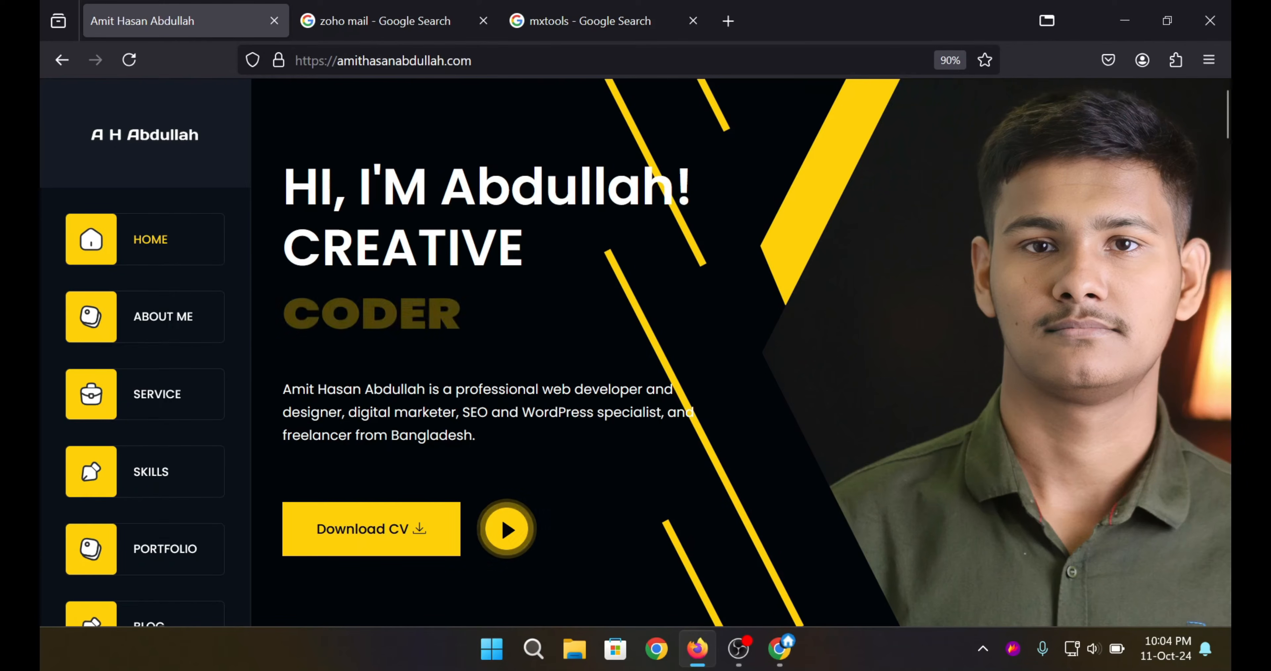
left_click(352, 21)
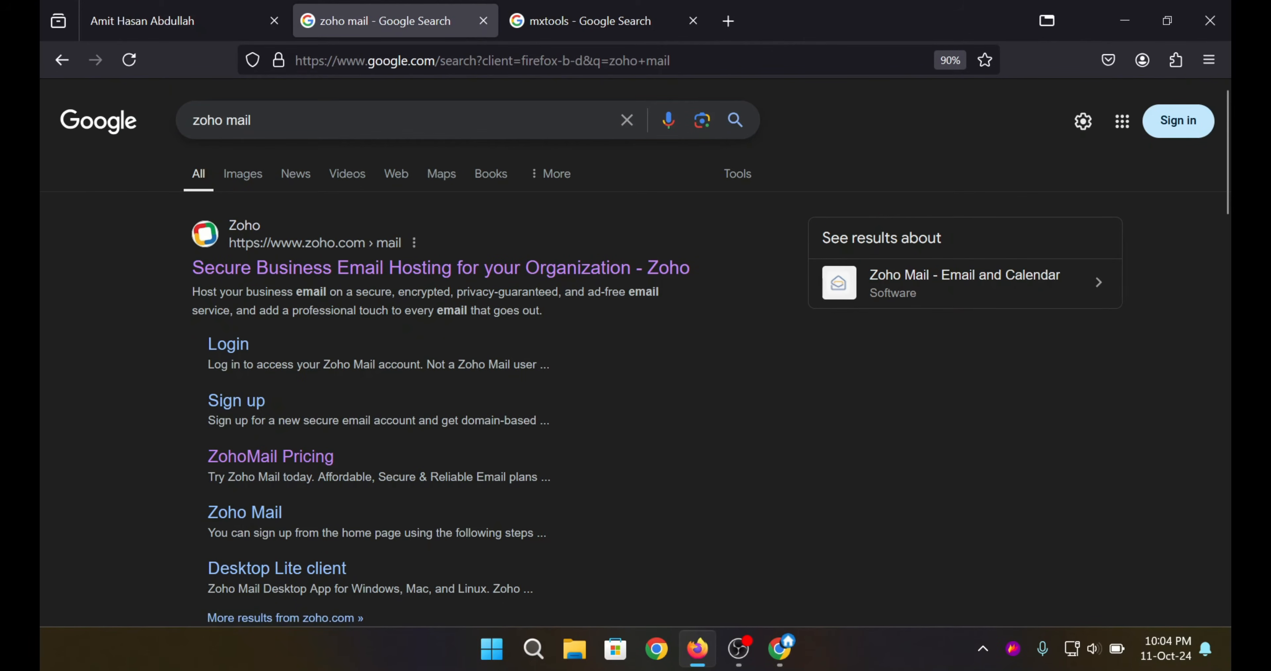
left_click(284, 120)
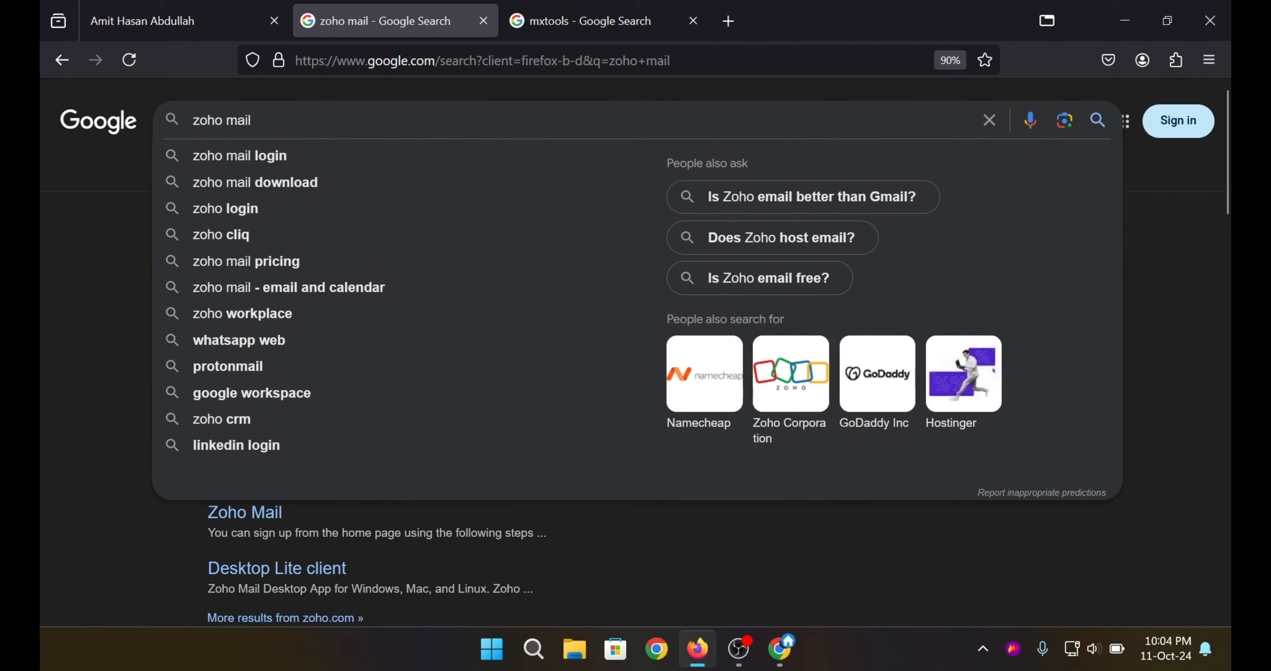
left_click(39, 261)
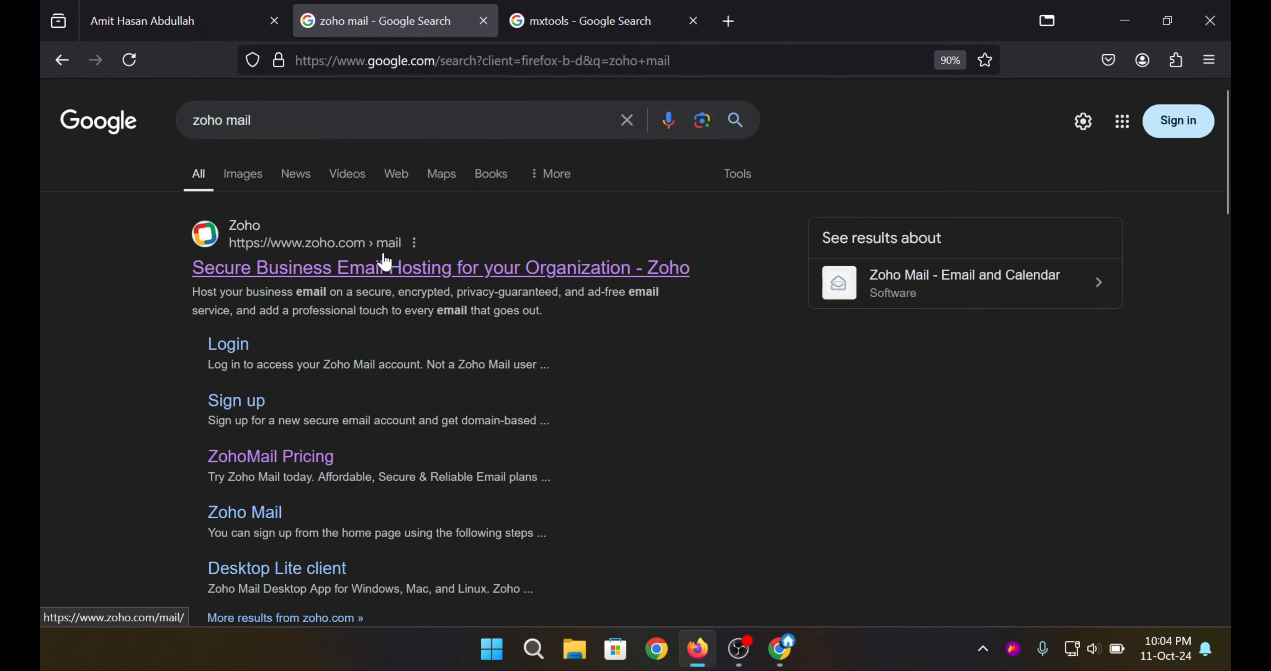
left_click(303, 269)
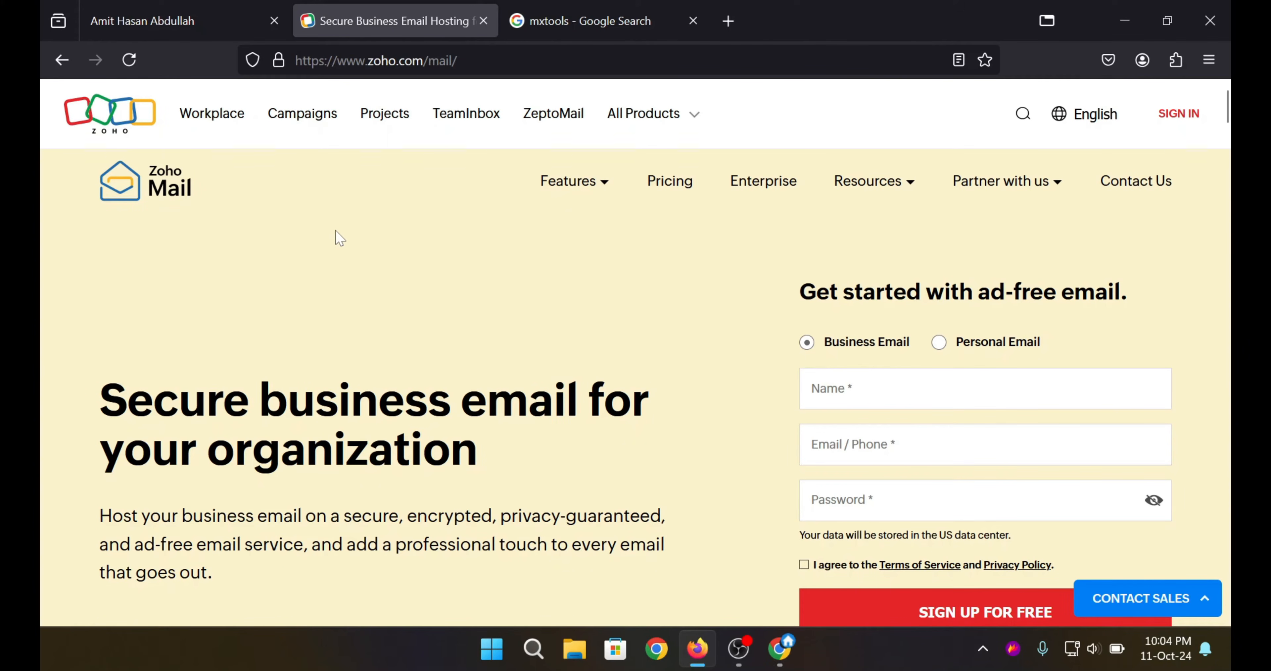
Review the pricing plans, Mail Lite at US$1 and Mail Premium at US$4, down to Forever Free.
scroll(359, 291, "down", 1)
scroll(360, 291, "up", 1)
left_click(667, 190)
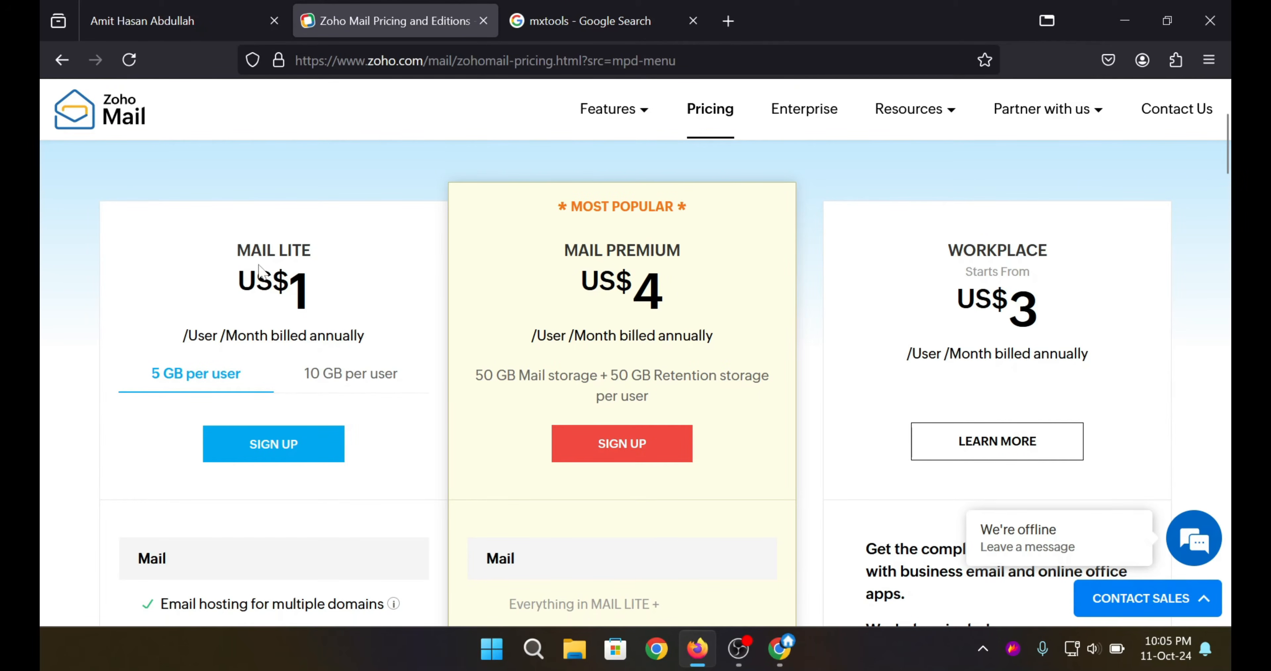
left_click_drag(273, 284, 318, 291)
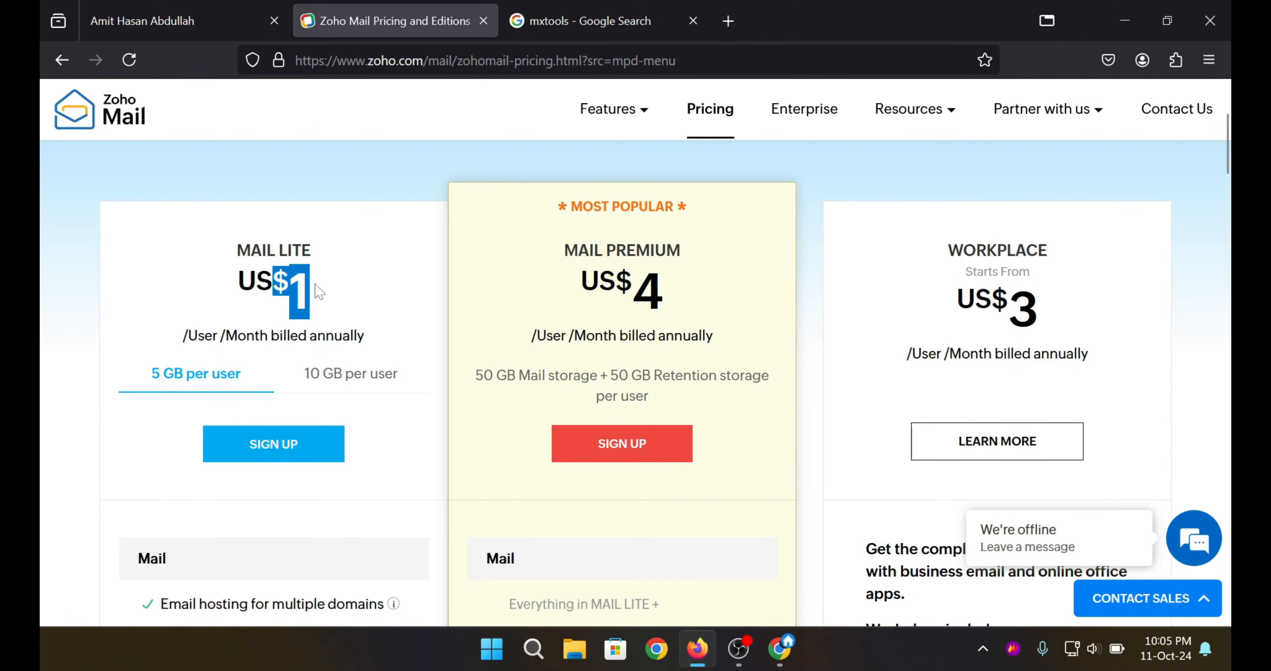
left_click(181, 287)
scroll(353, 258, "down", 3)
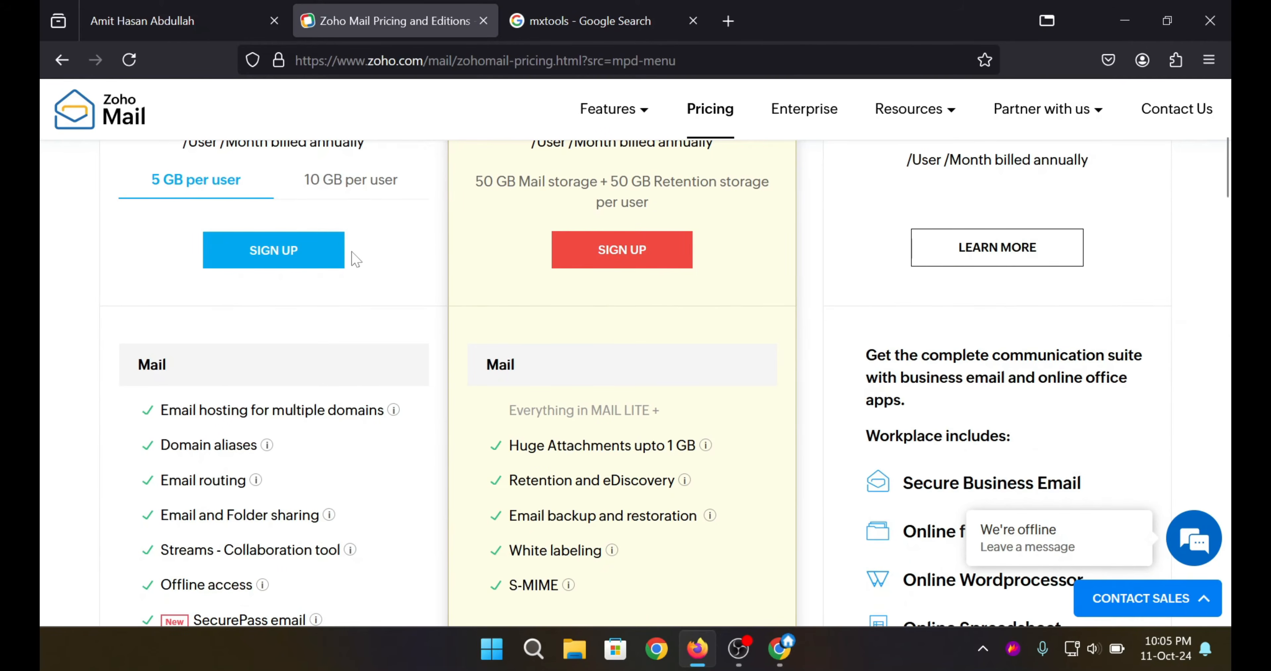
scroll(353, 258, "down", 3)
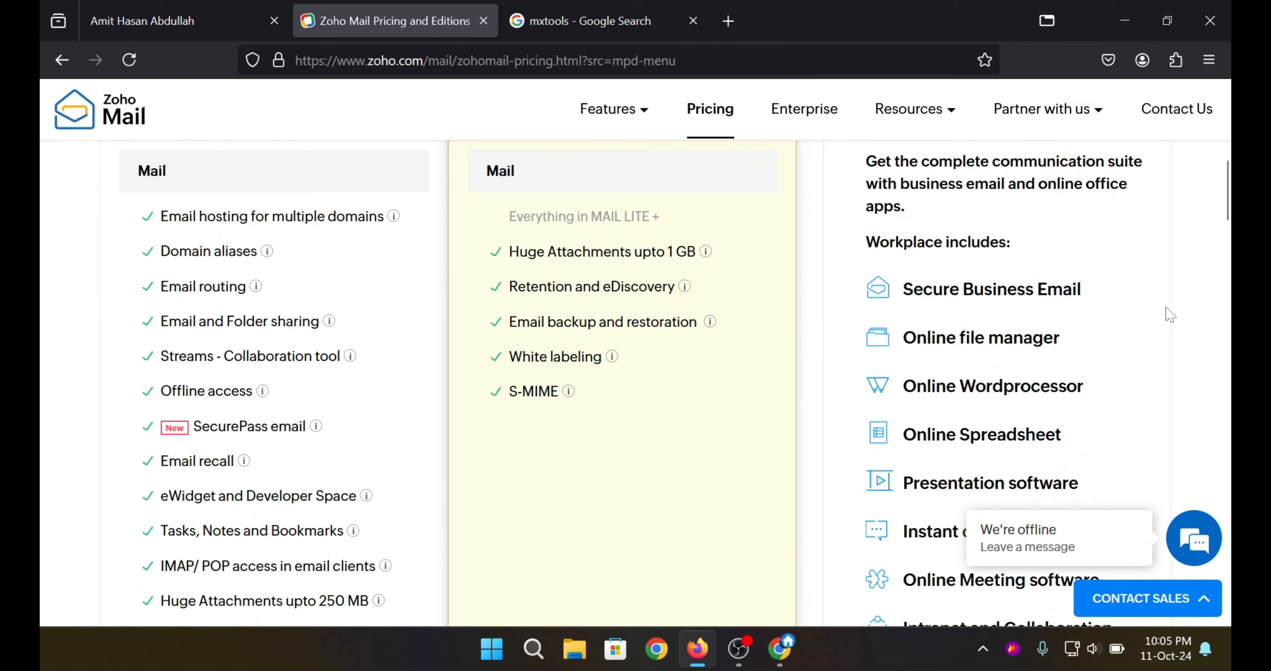
scroll(519, 320, "down", 10)
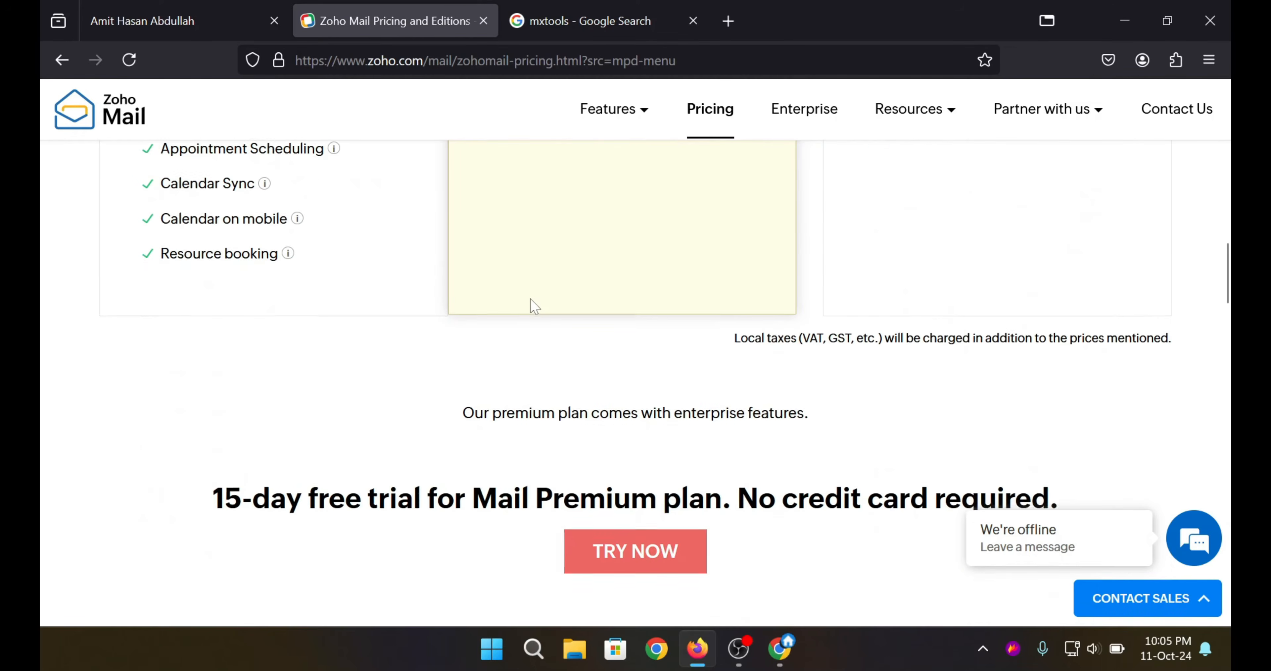
scroll(533, 305, "down", 10)
scroll(533, 305, "up", 3)
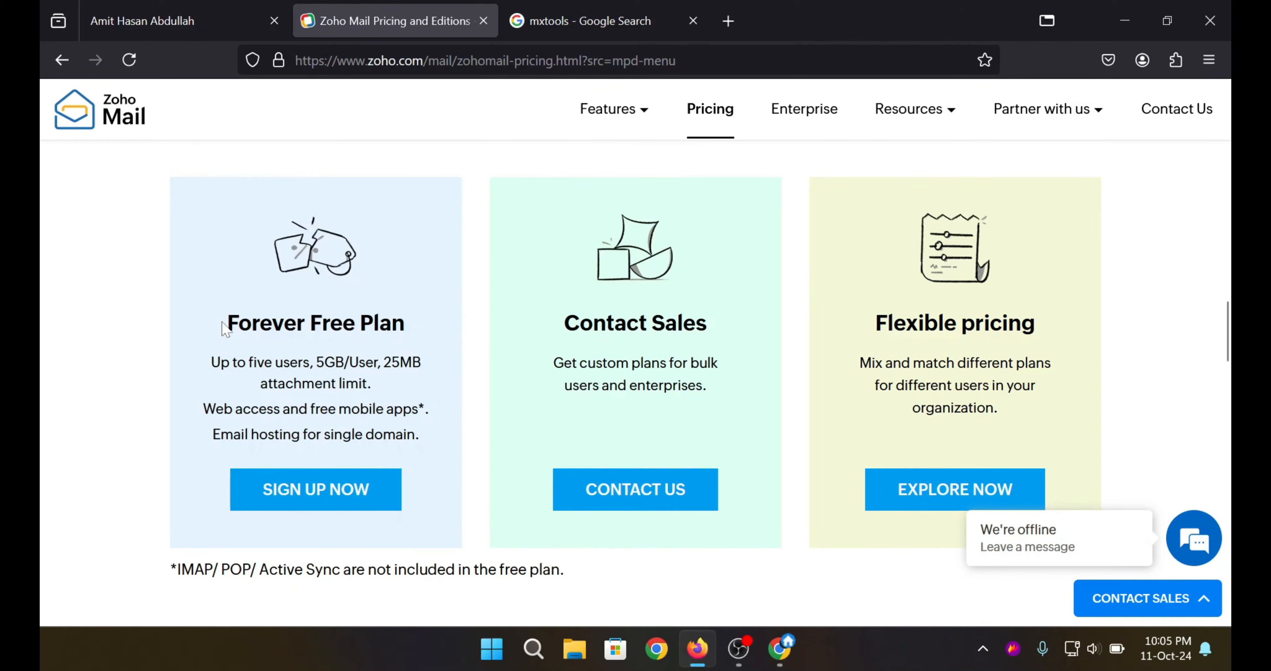
scroll(316, 369, "down", 2)
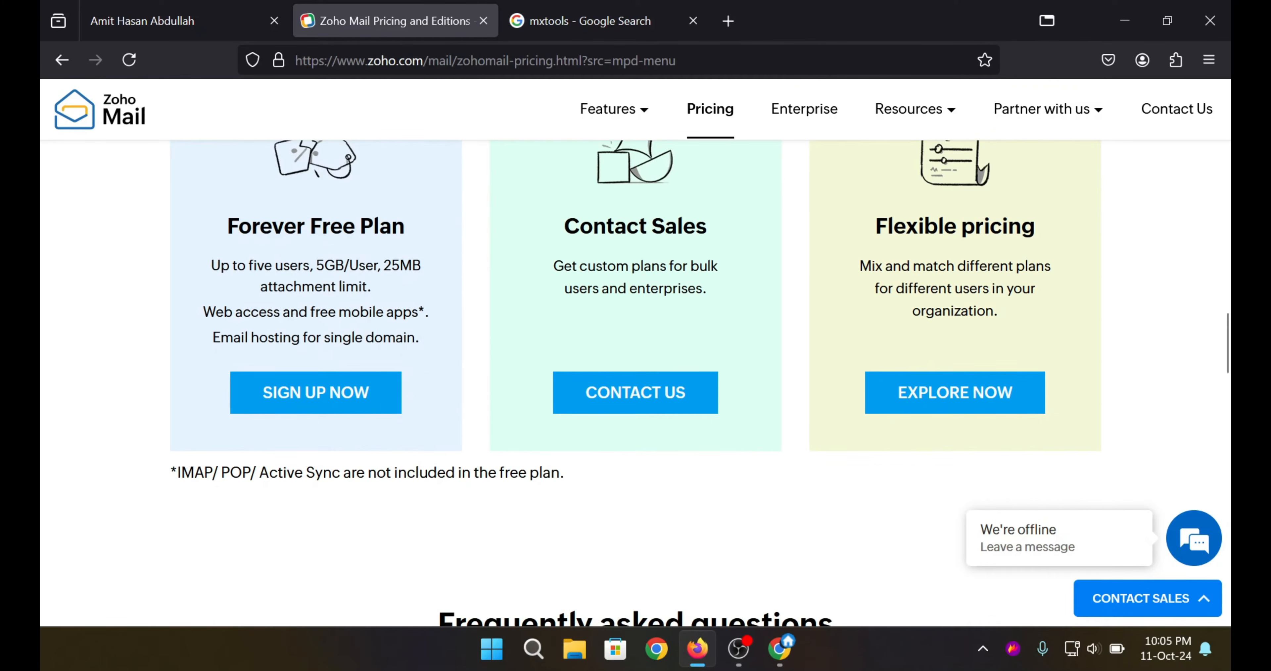
Start the Forever Free Plan sign-up and enter the full name and e-mail address.
left_click(307, 394)
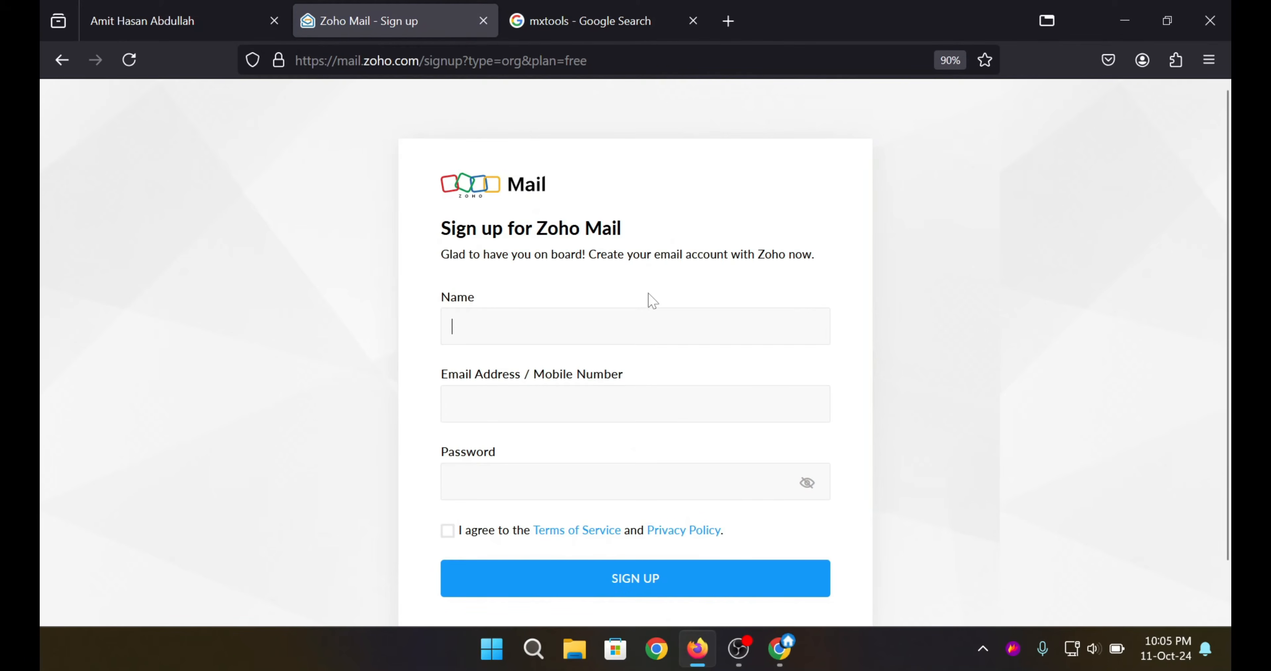
scroll(653, 300, "down", 2)
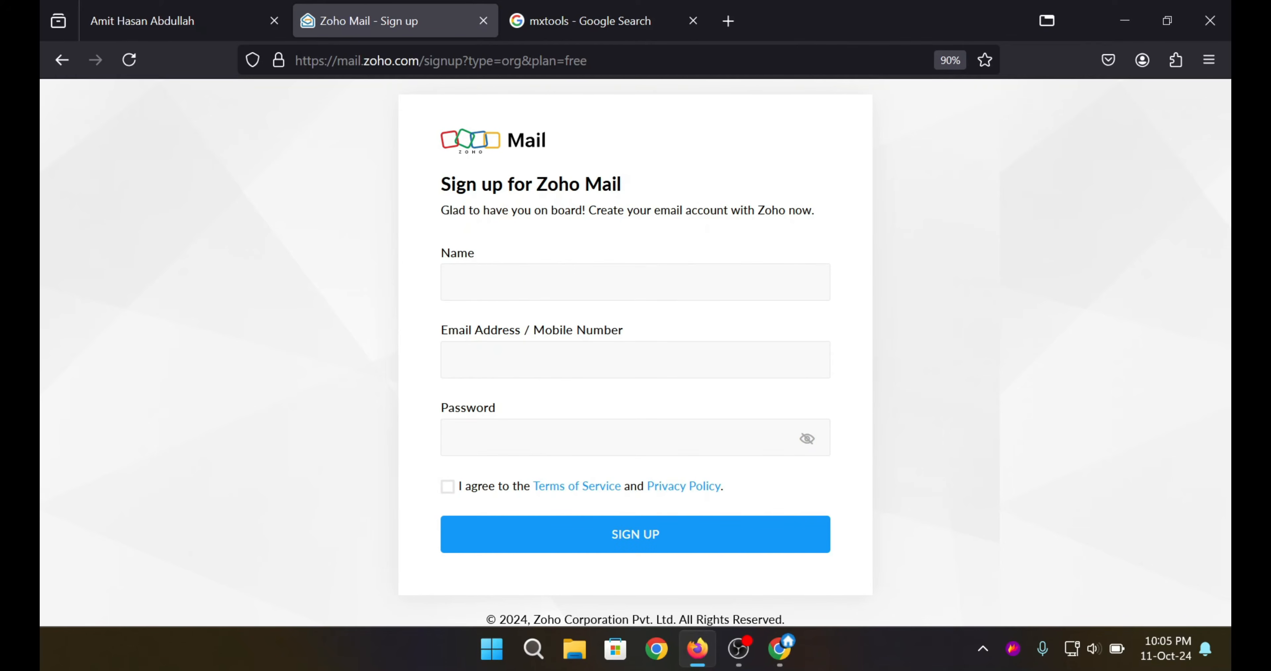
type("Hasan Abdullah")
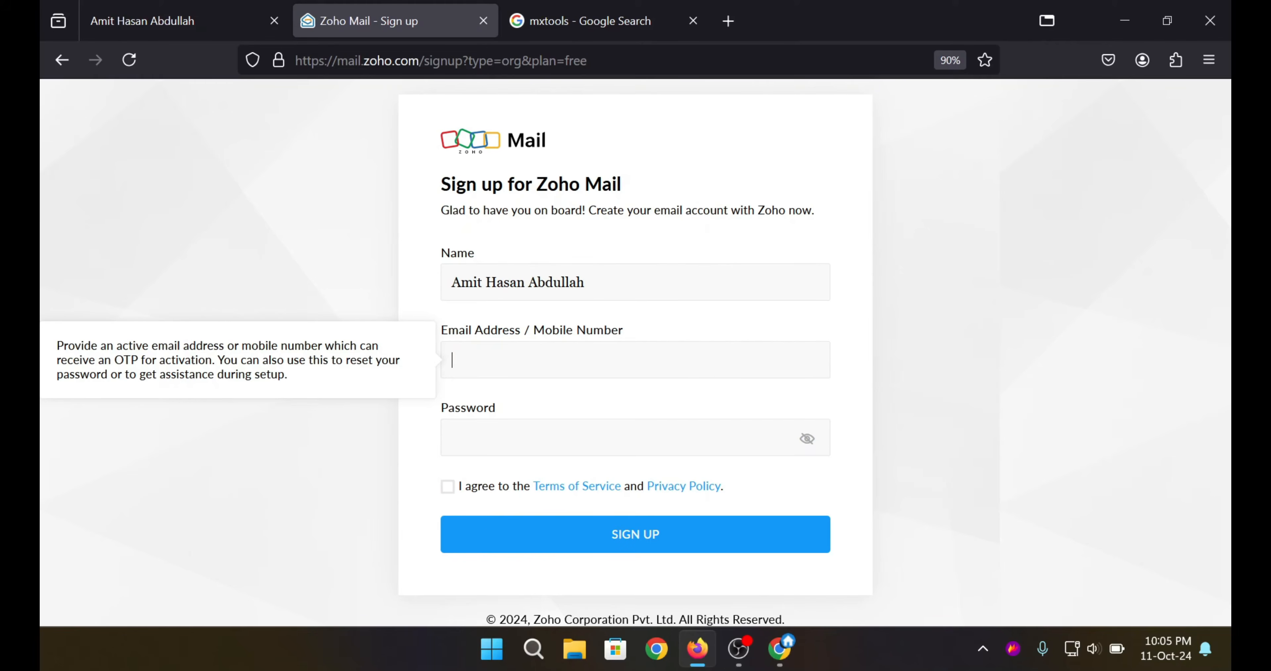
type("du")
key("Tab")
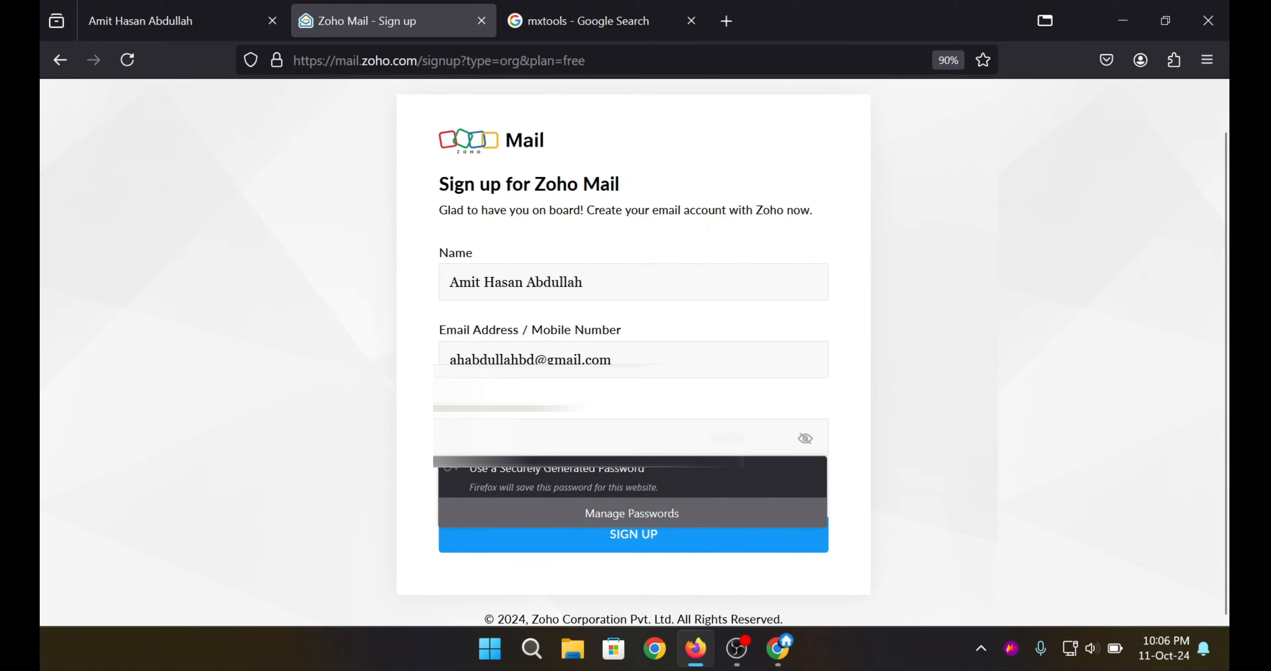
Use Firefox's generated password, accept the terms, fill the CAPTCHA and submit the sign-up.
type("•")
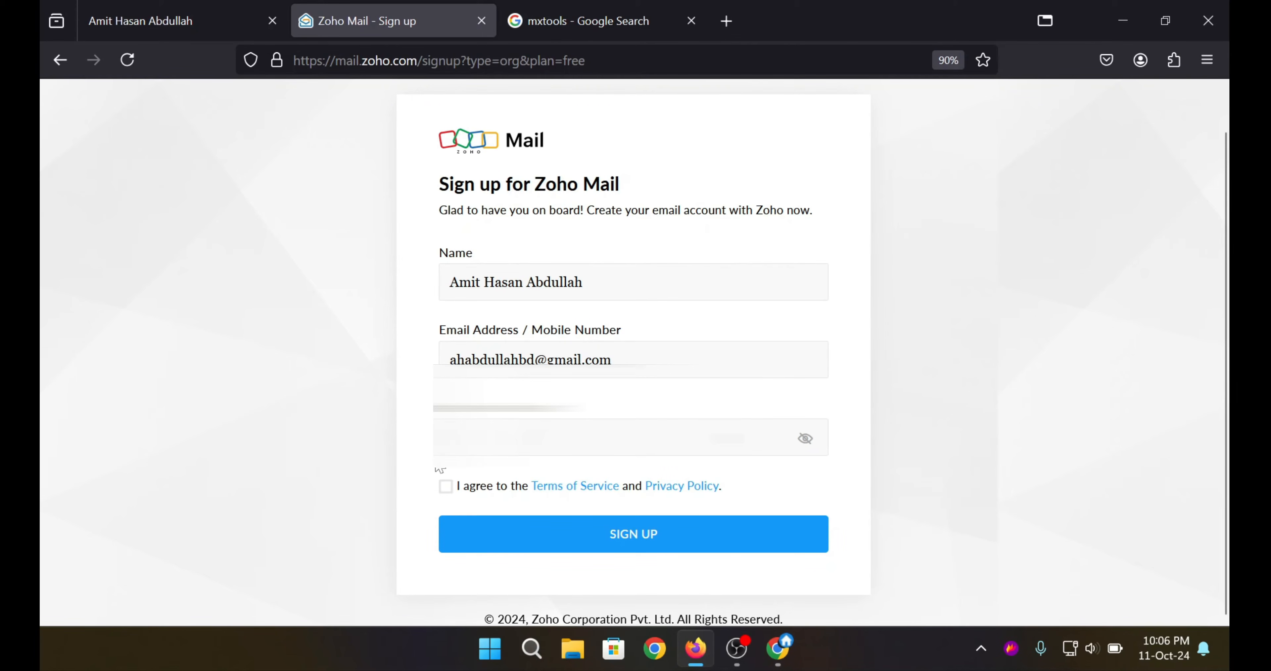
left_click(543, 438)
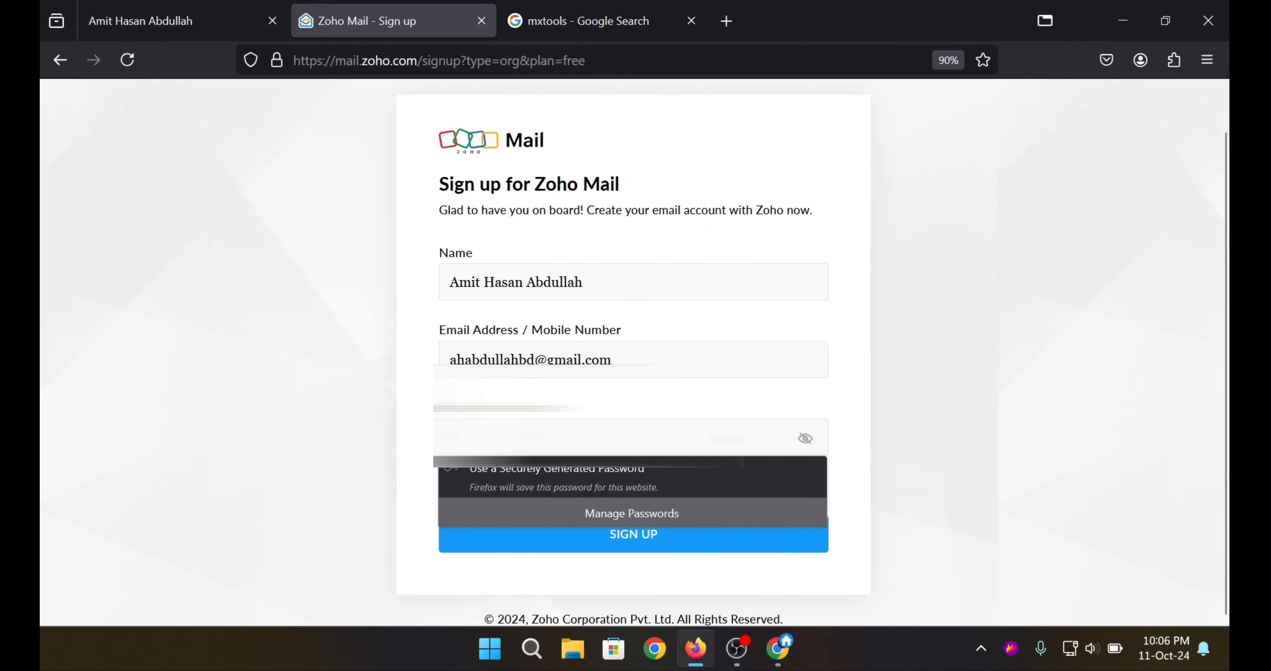
left_click(543, 479)
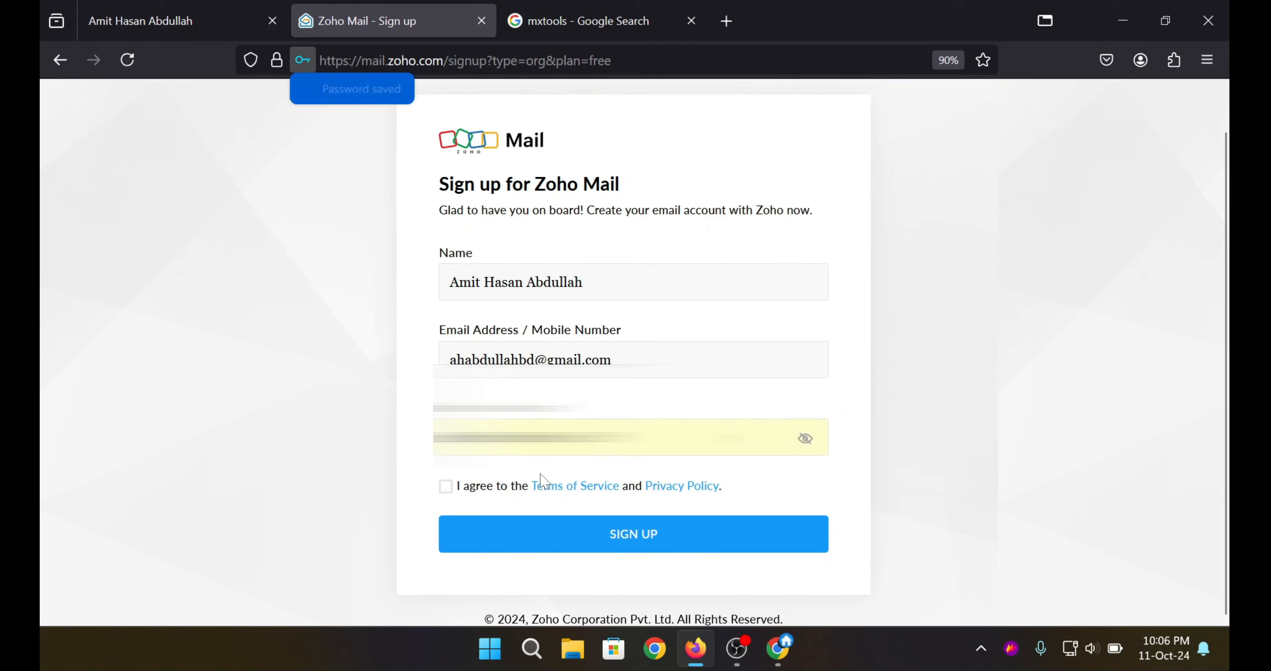
left_click(808, 443)
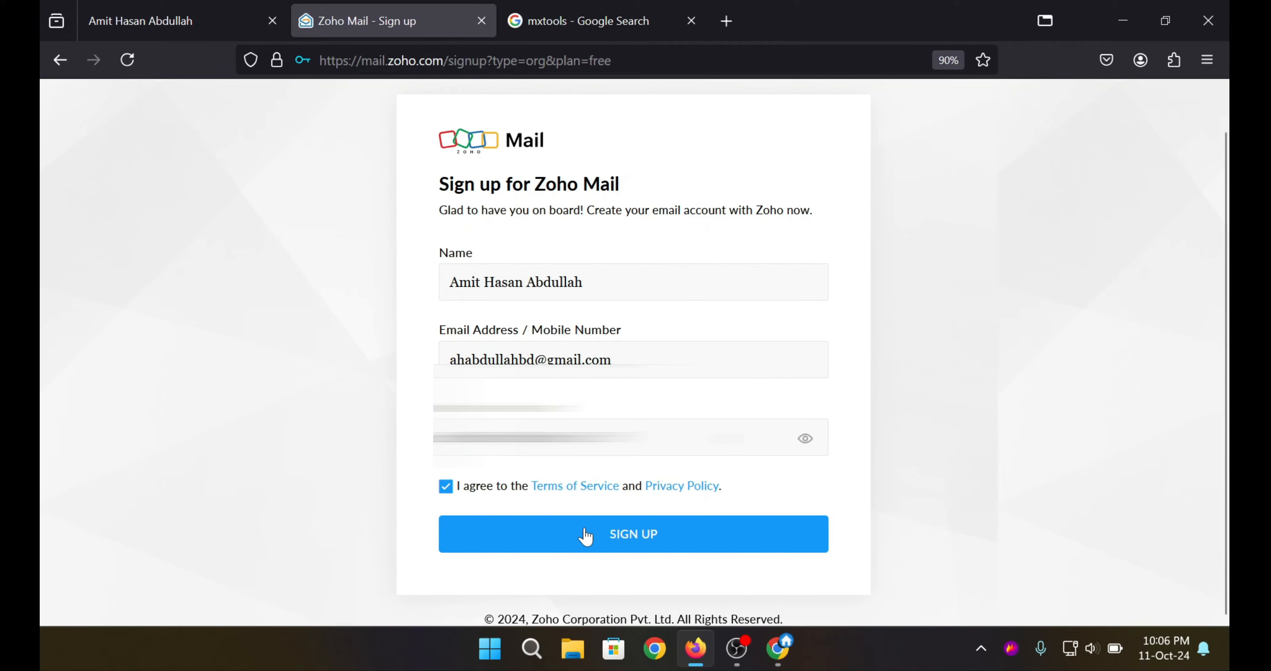
left_click(615, 536)
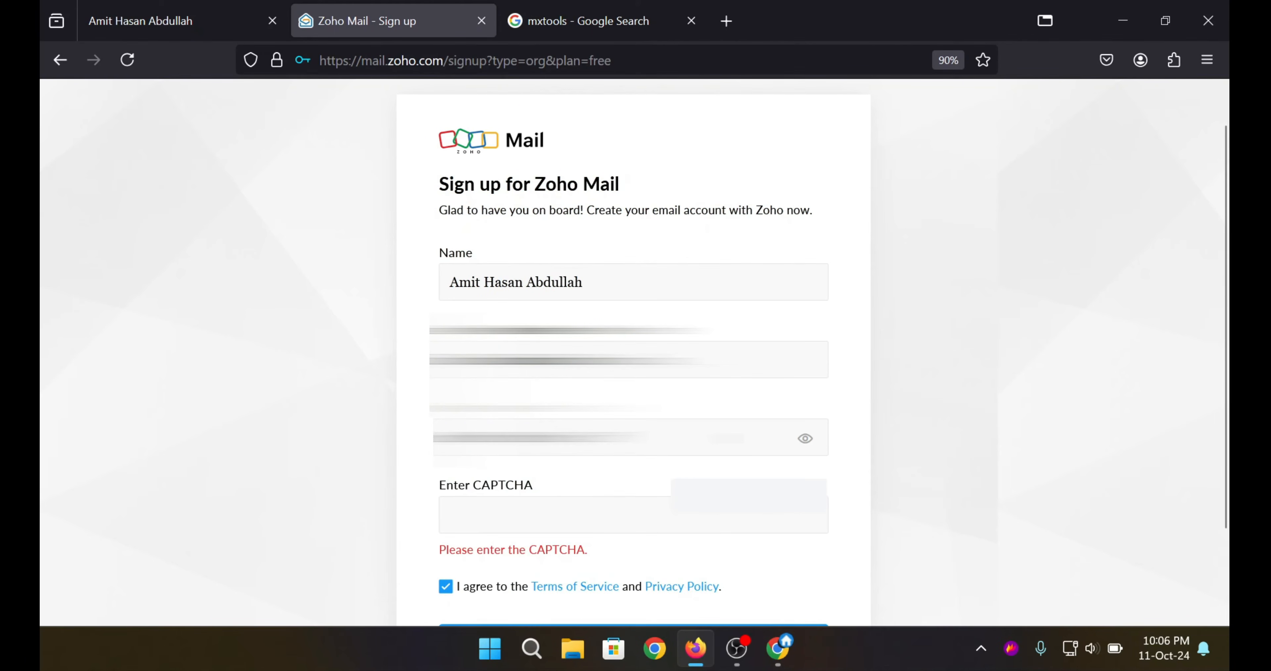
scroll(634, 345, "down", 2)
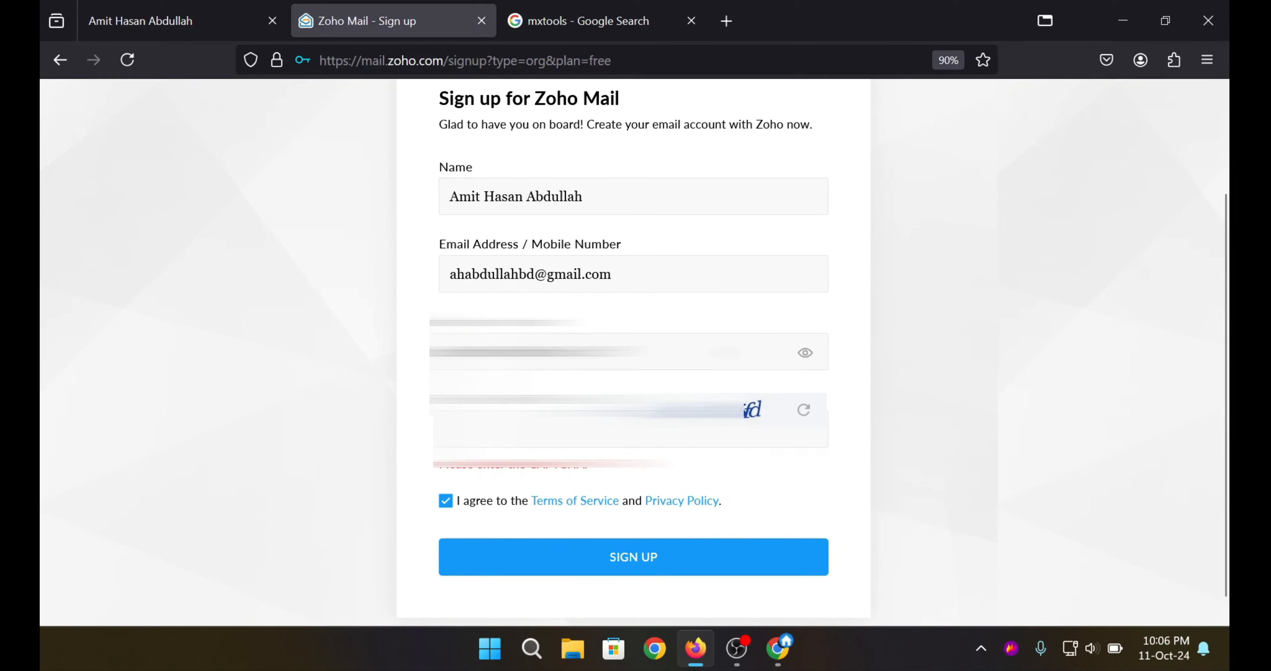
type("nde5fd")
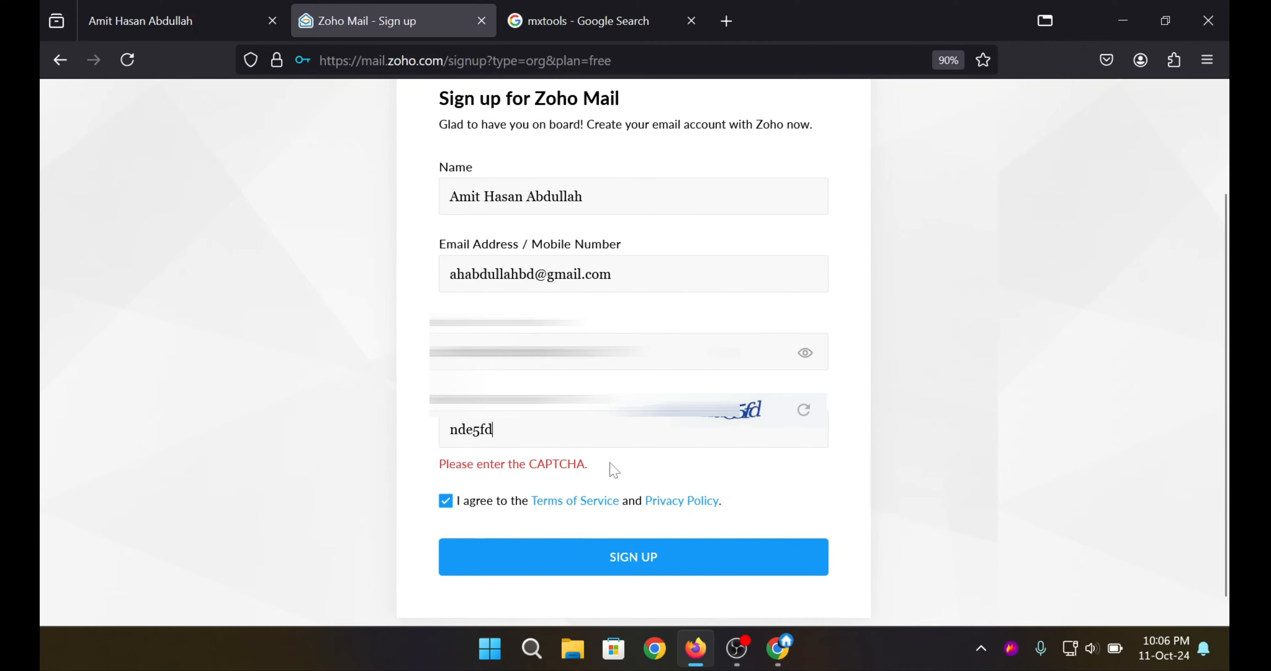
left_click(561, 554)
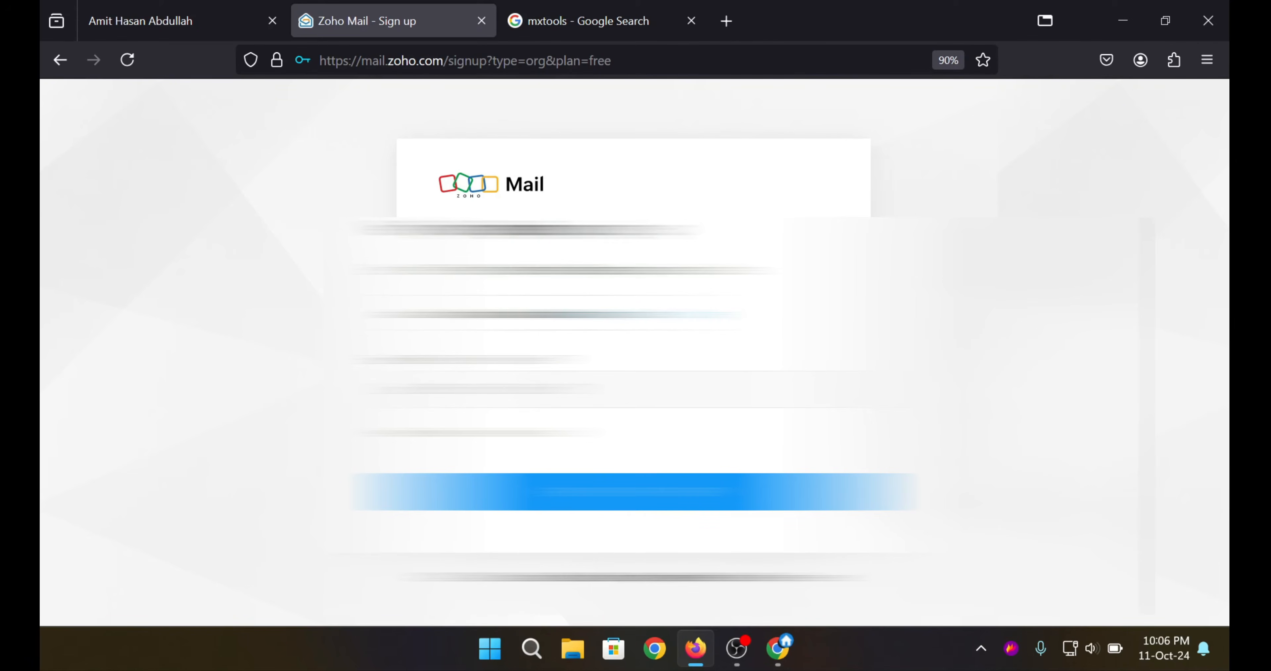
Refresh Gmail, copy the one-time code from the Zoho Verification Code email, and return to Firefox.
left_click(779, 649)
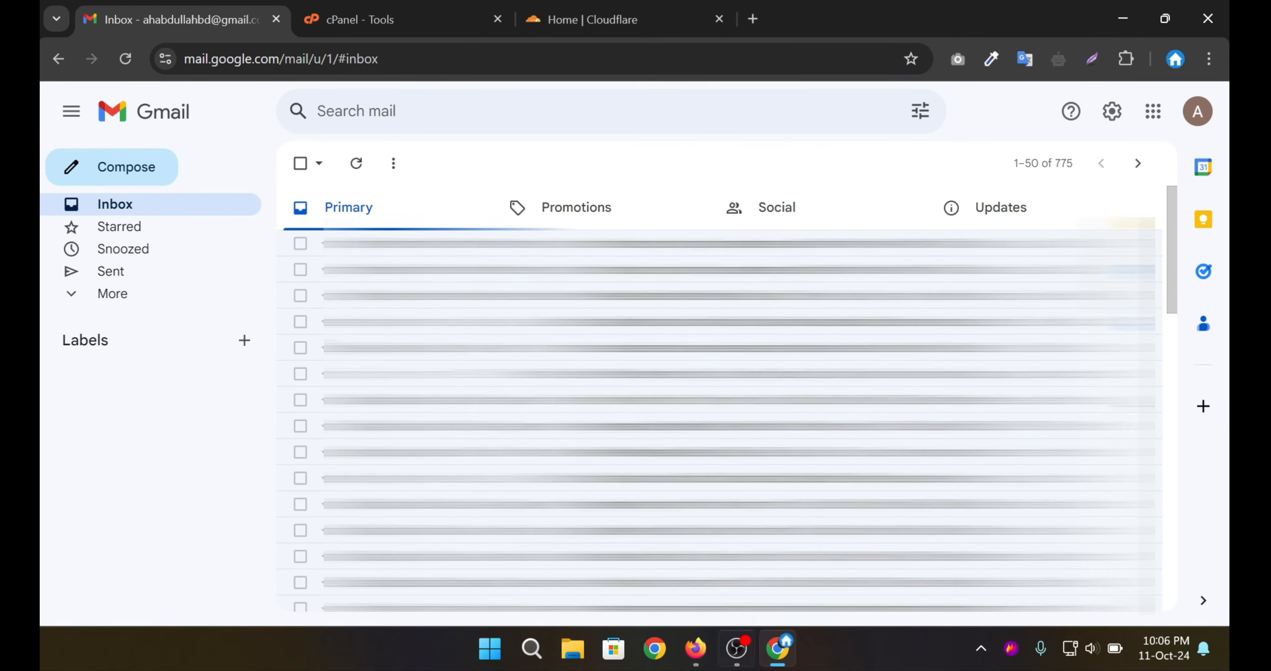
left_click(366, 170)
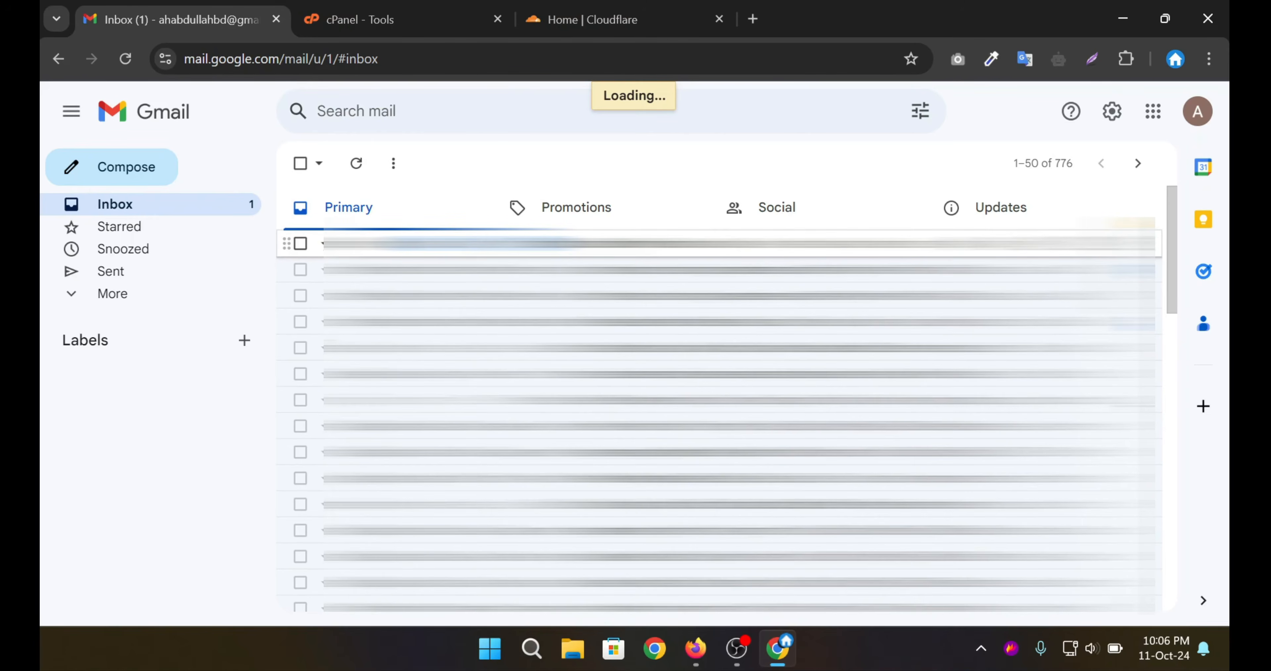
left_click(494, 244)
scroll(493, 345, "down", 2)
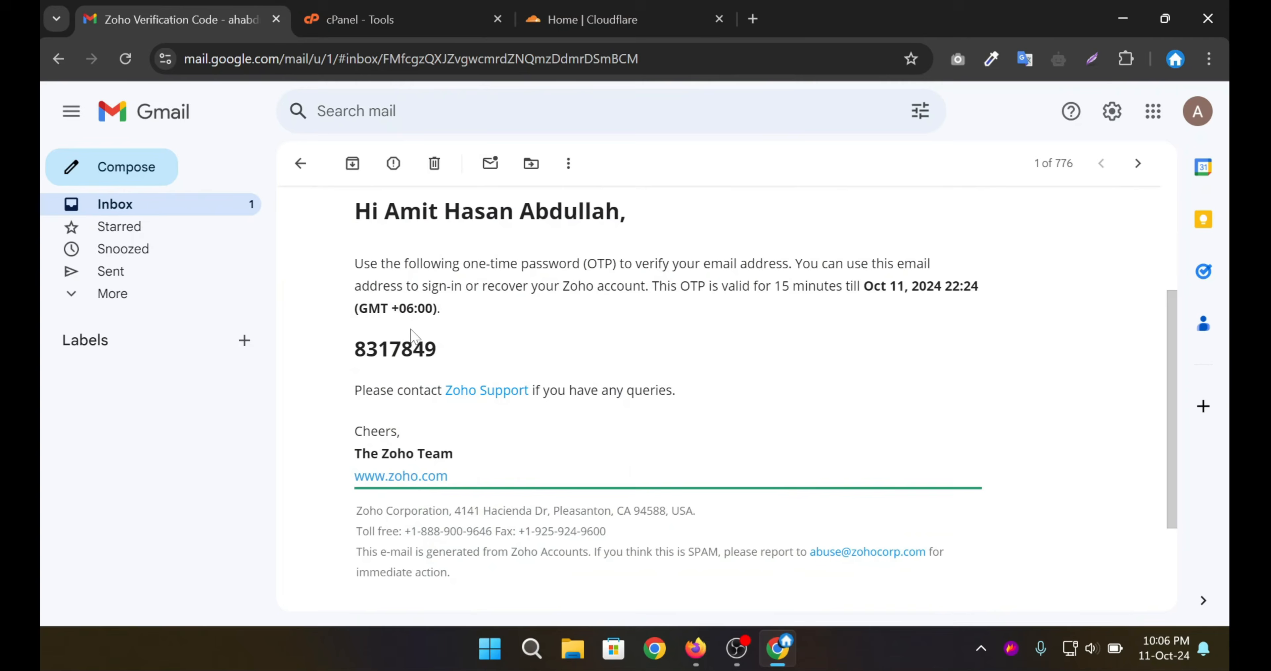
double_click(395, 349)
key("ctrl+c")
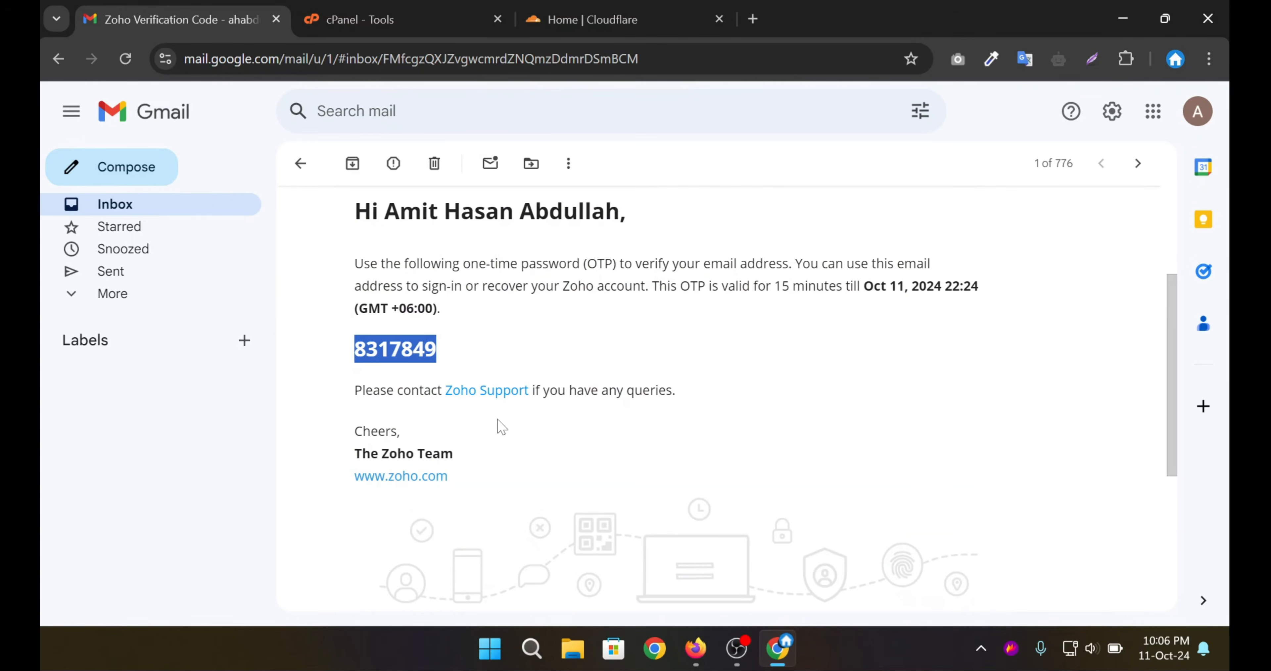
left_click(695, 647)
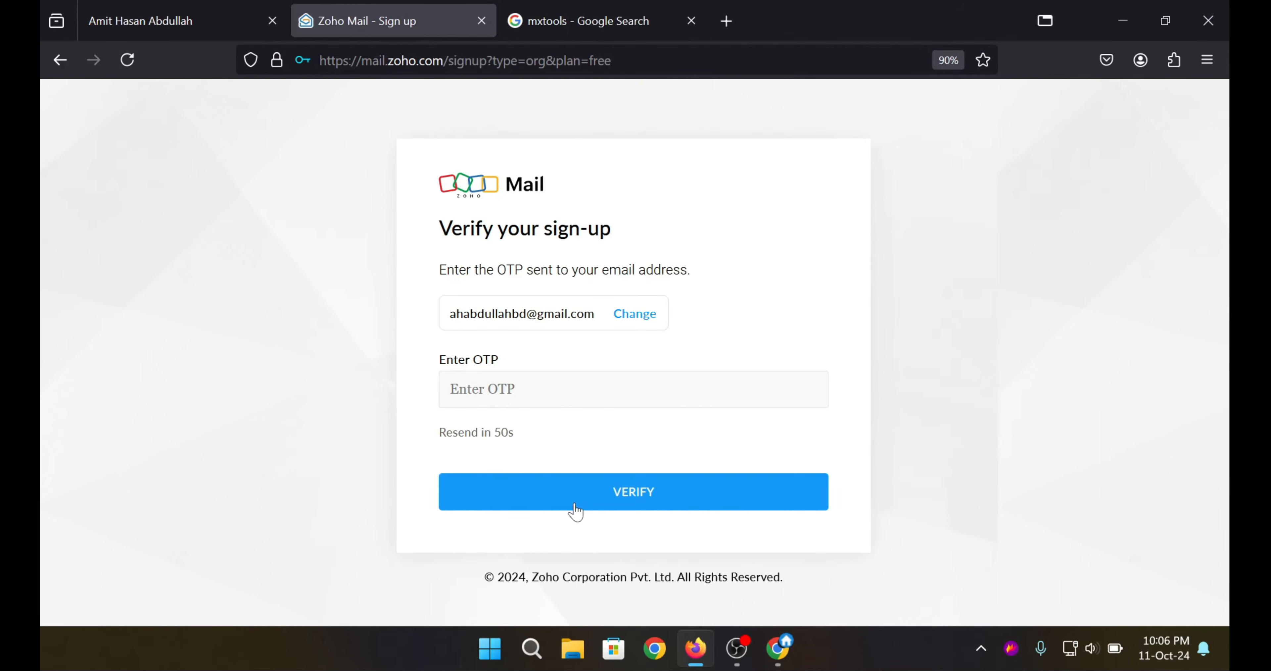
Paste the OTP to verify the sign-up, then show the portfolio website tab.
key("ctrl+v")
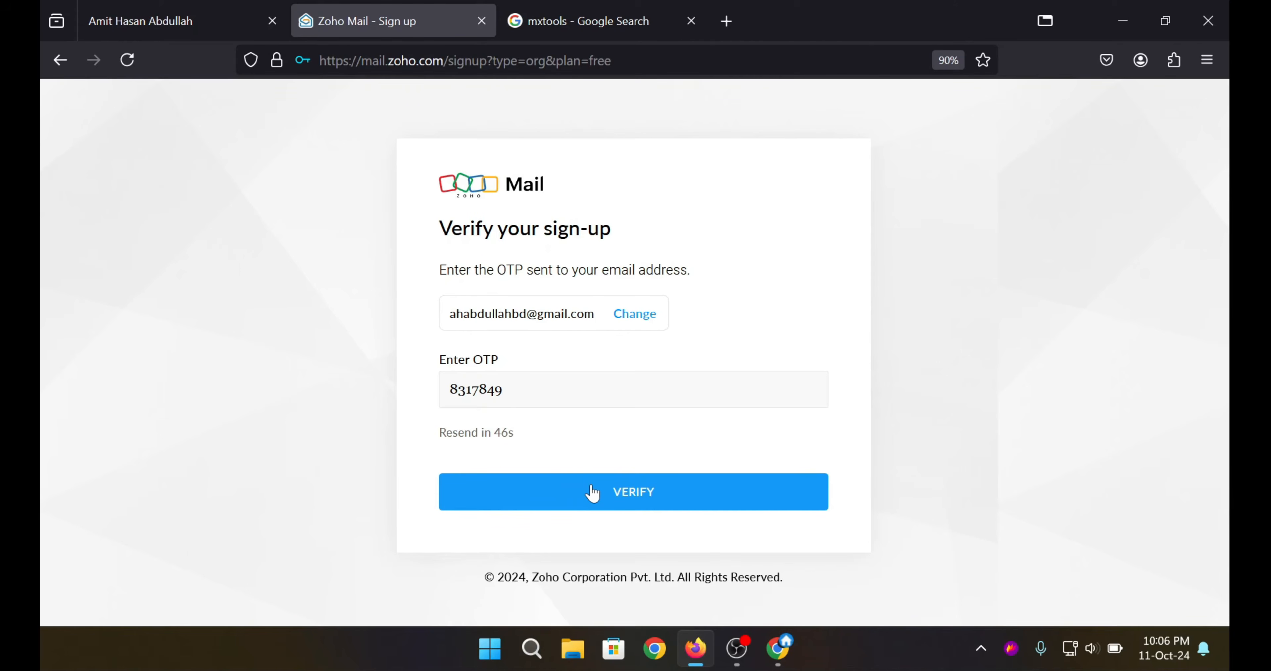
left_click(582, 493)
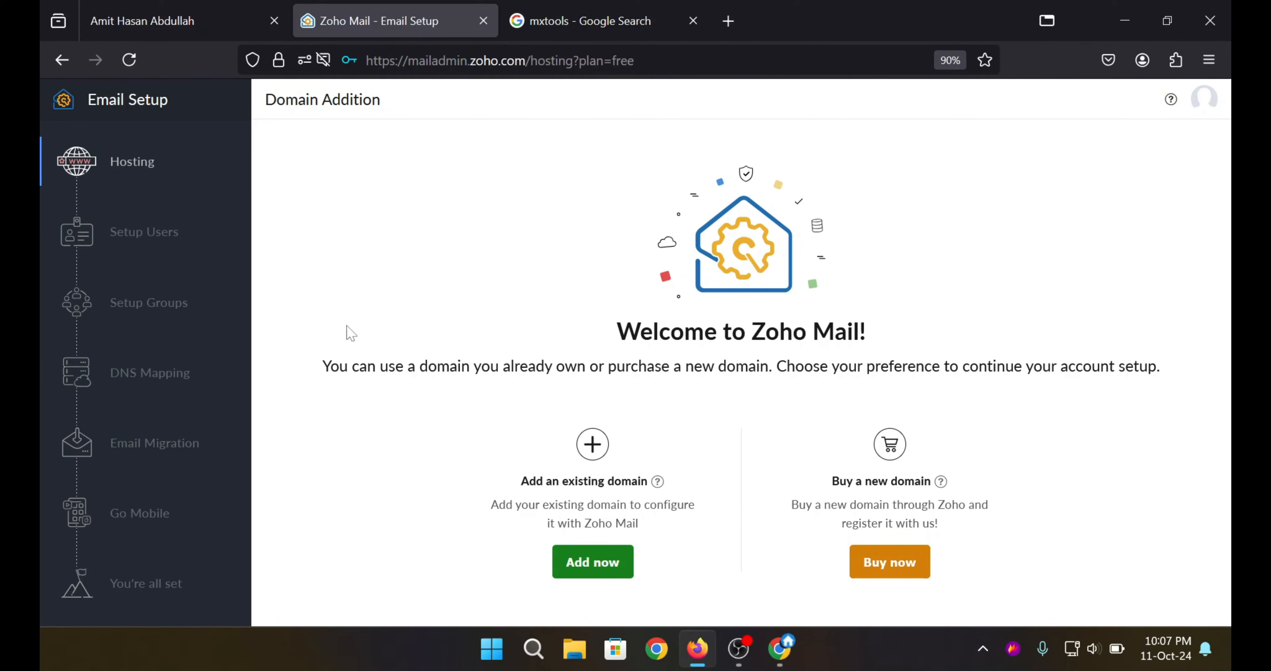
left_click(158, 20)
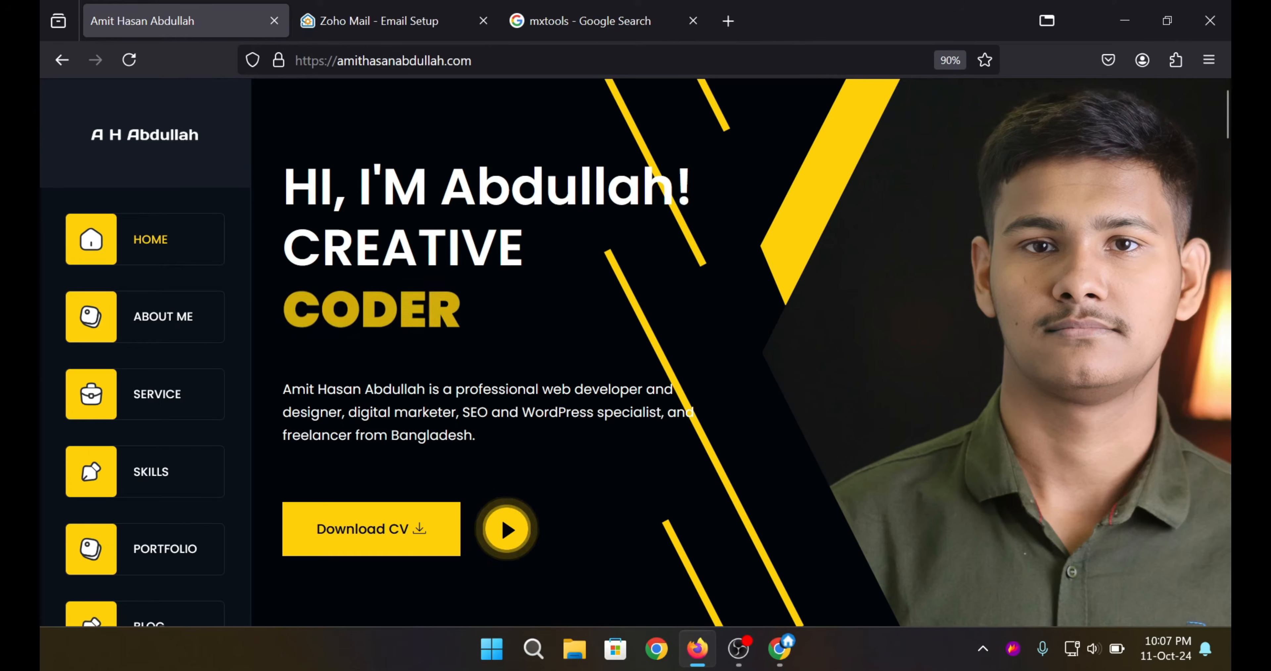
Copy the portfolio domain name from the site's address bar.
left_click(481, 60)
left_click_drag(477, 60, 337, 61)
key("ctrl+c")
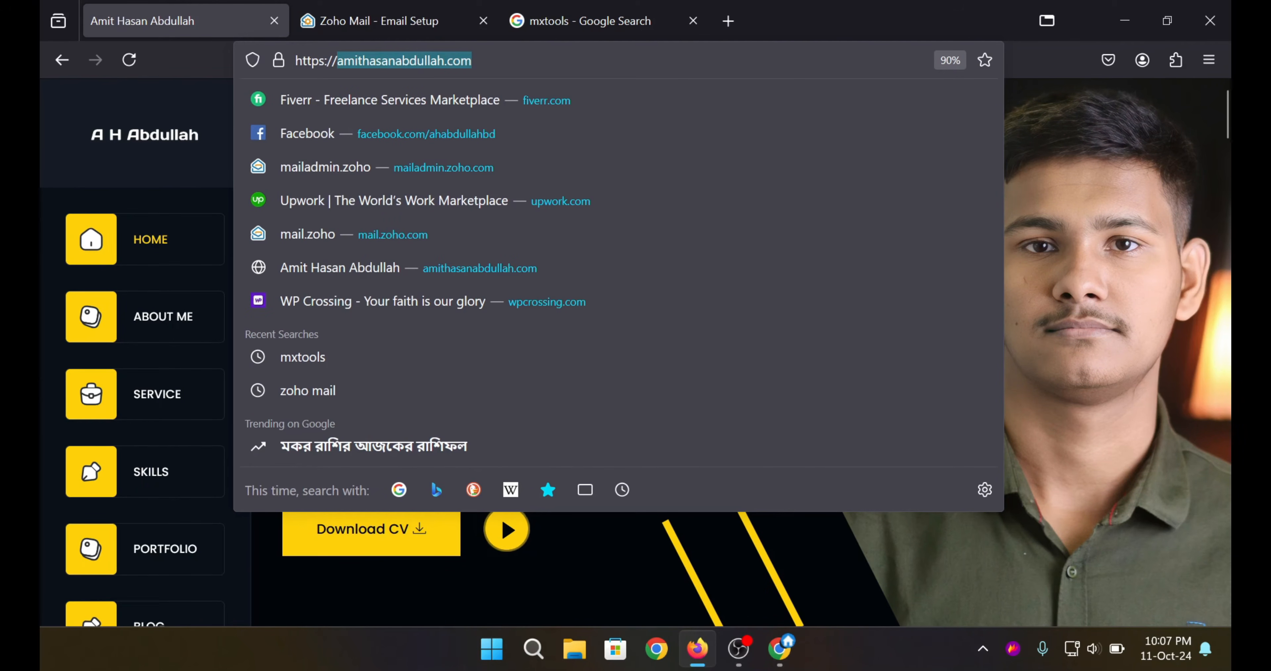
left_click(666, 544)
Run MxToolbox's MX Lookup on the domain, finding one mail host at 103.253.26.18.
left_click(587, 21)
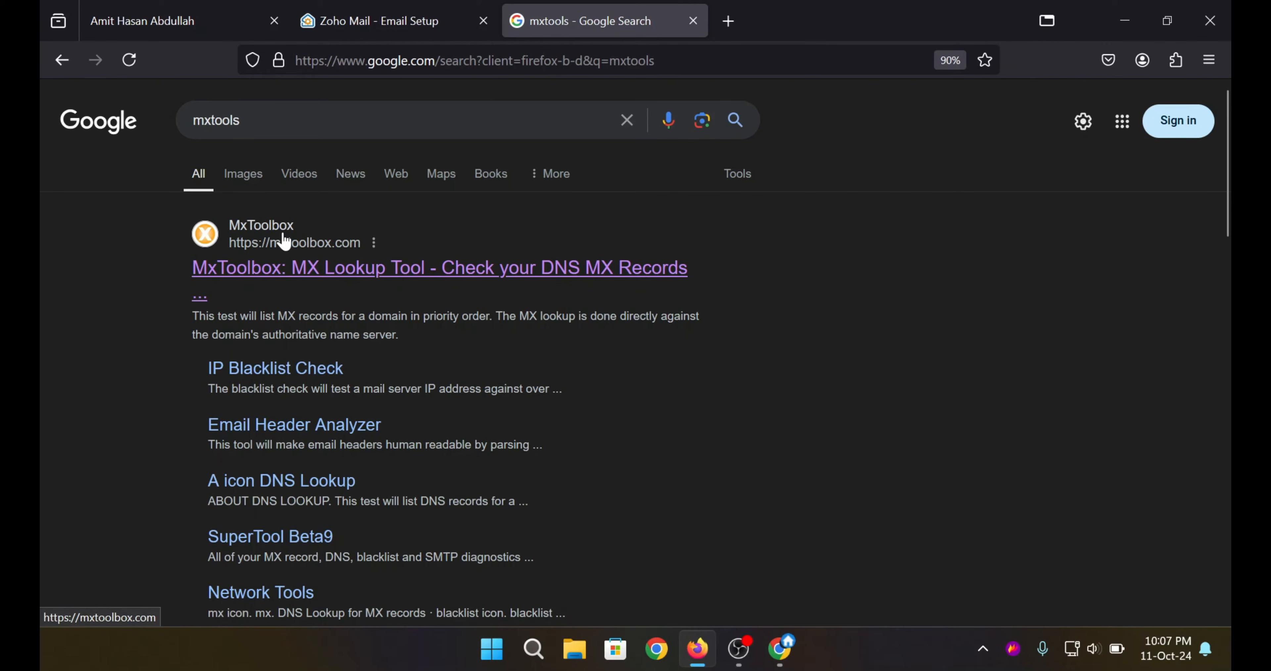
left_click(275, 268)
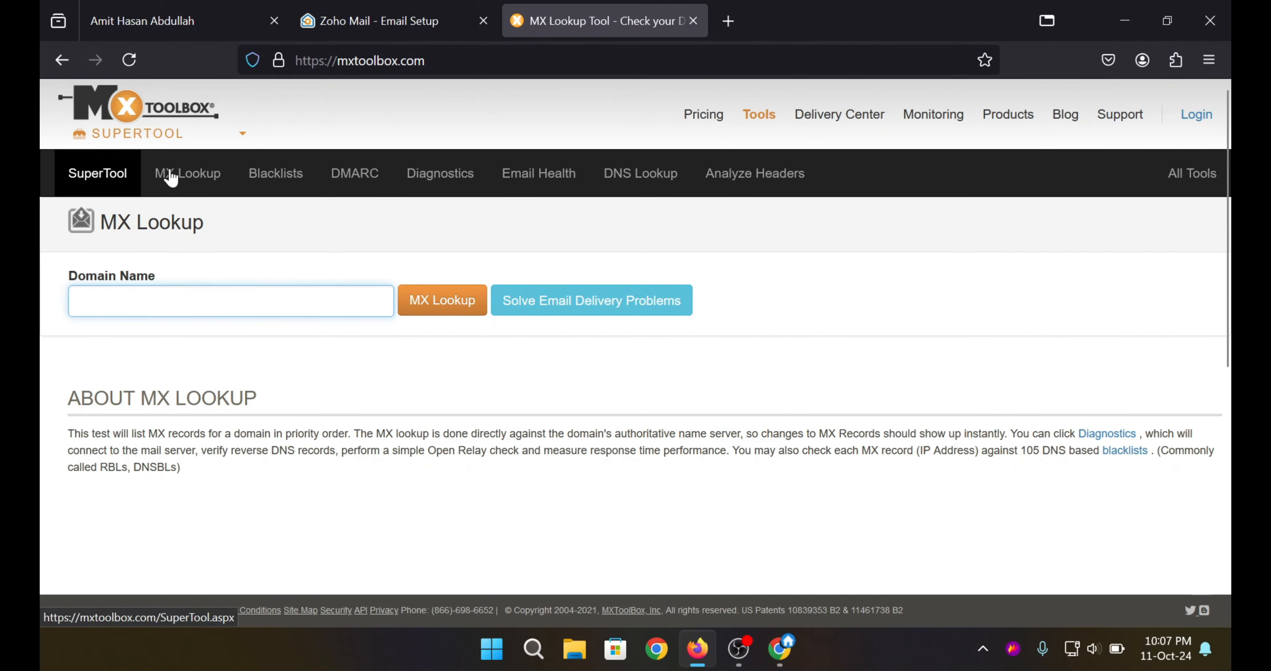
left_click(190, 178)
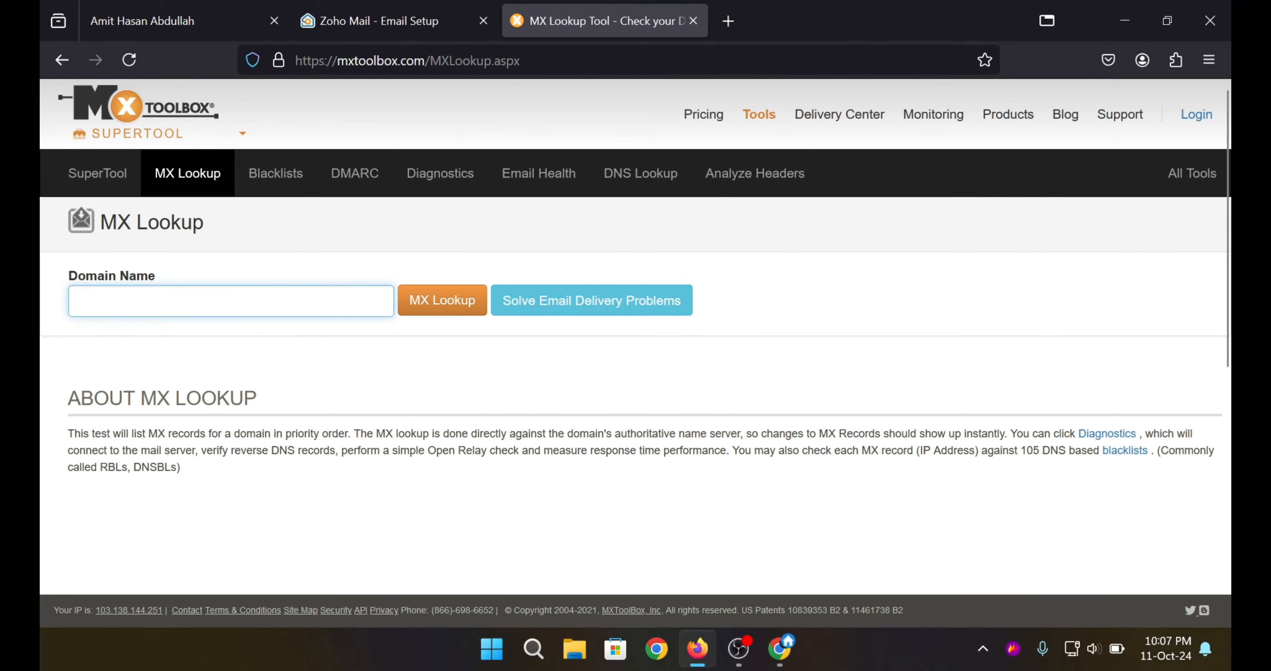
key("ctrl+v")
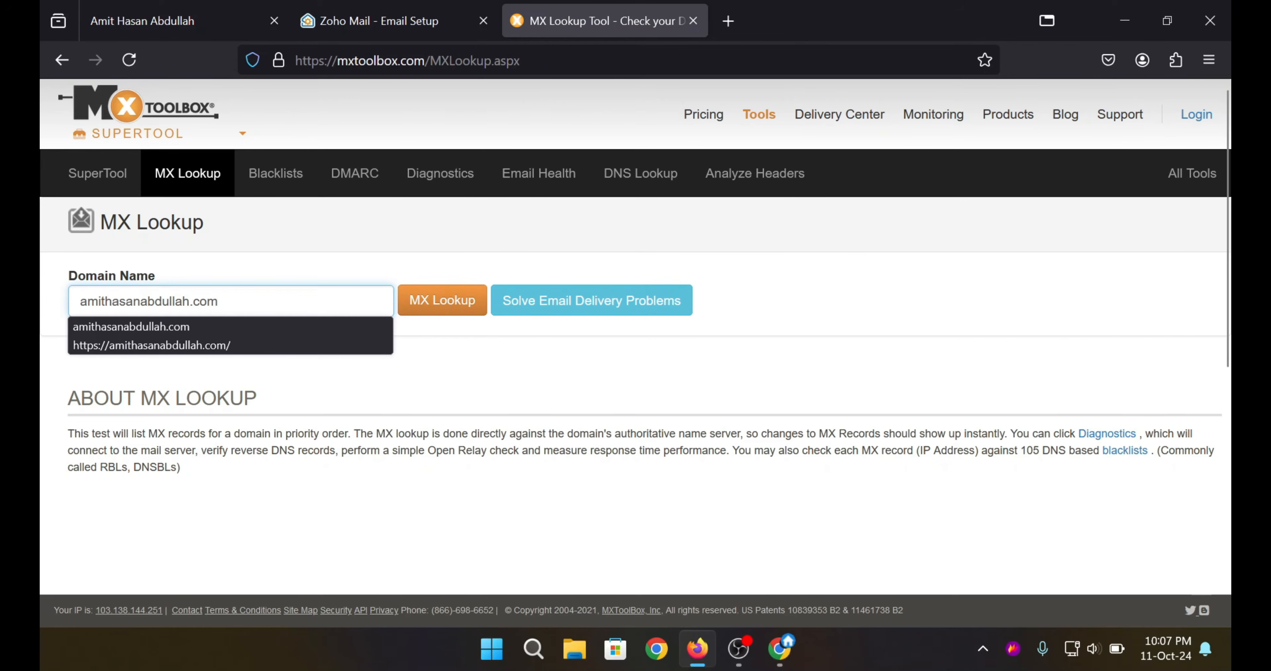
key("Escape")
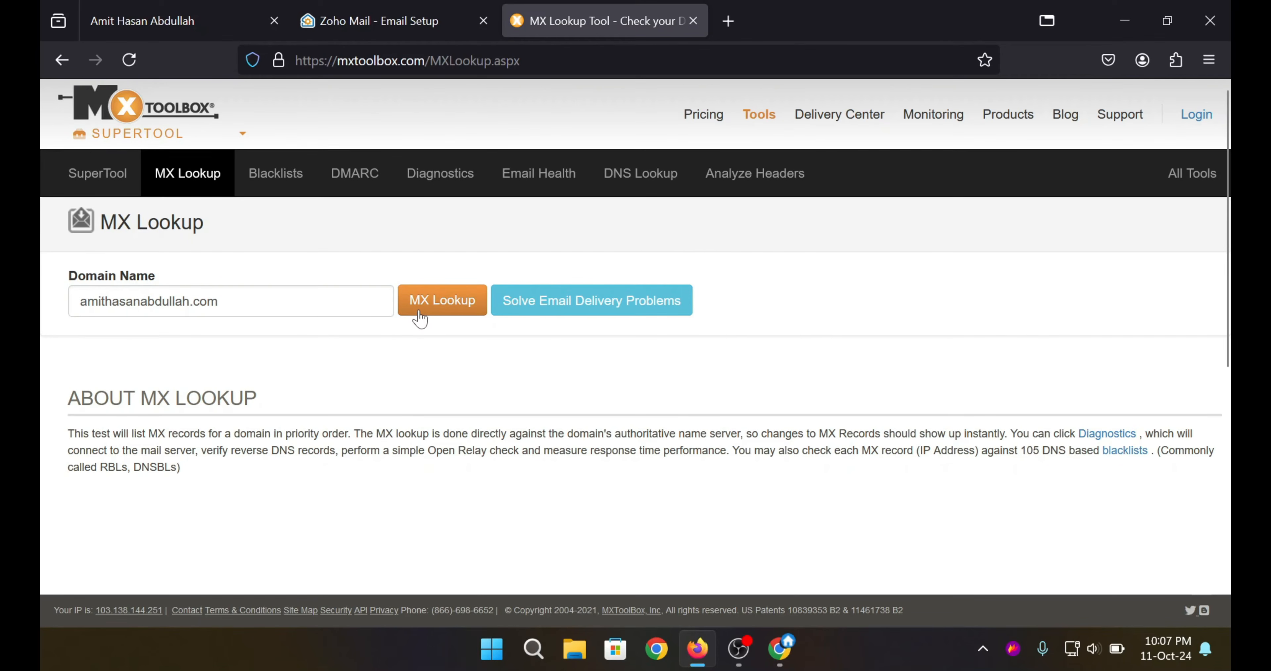
left_click(435, 305)
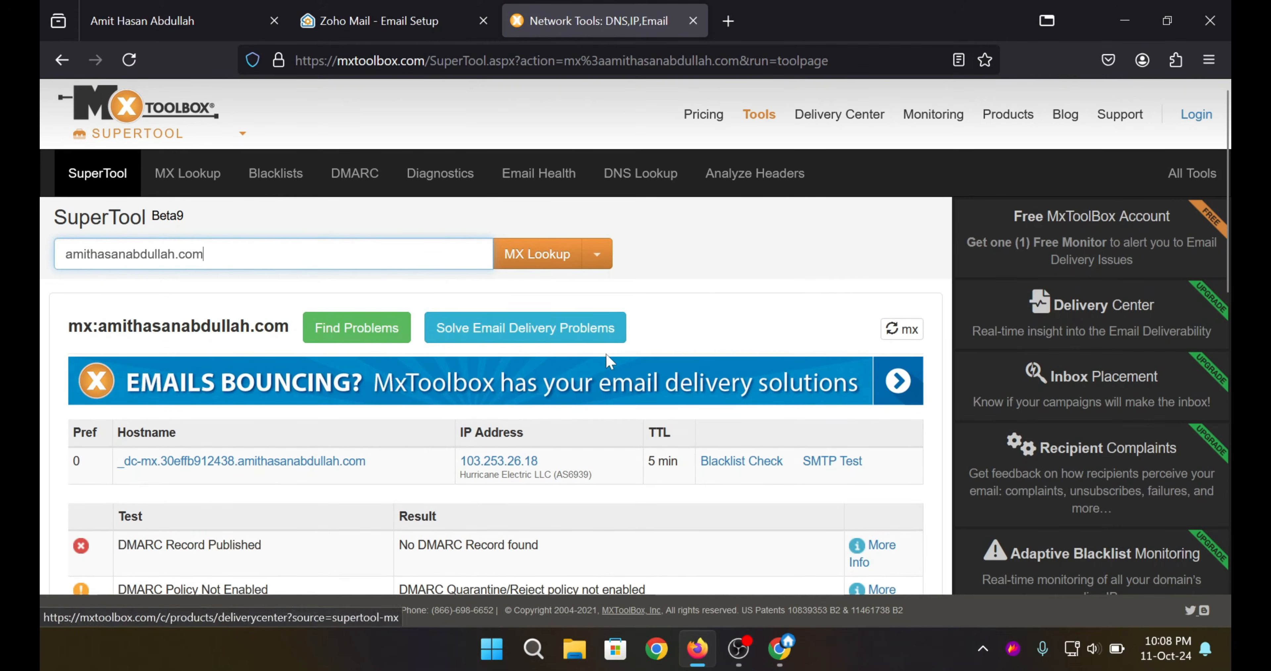
left_click_drag(377, 465, 123, 442)
left_click(465, 485)
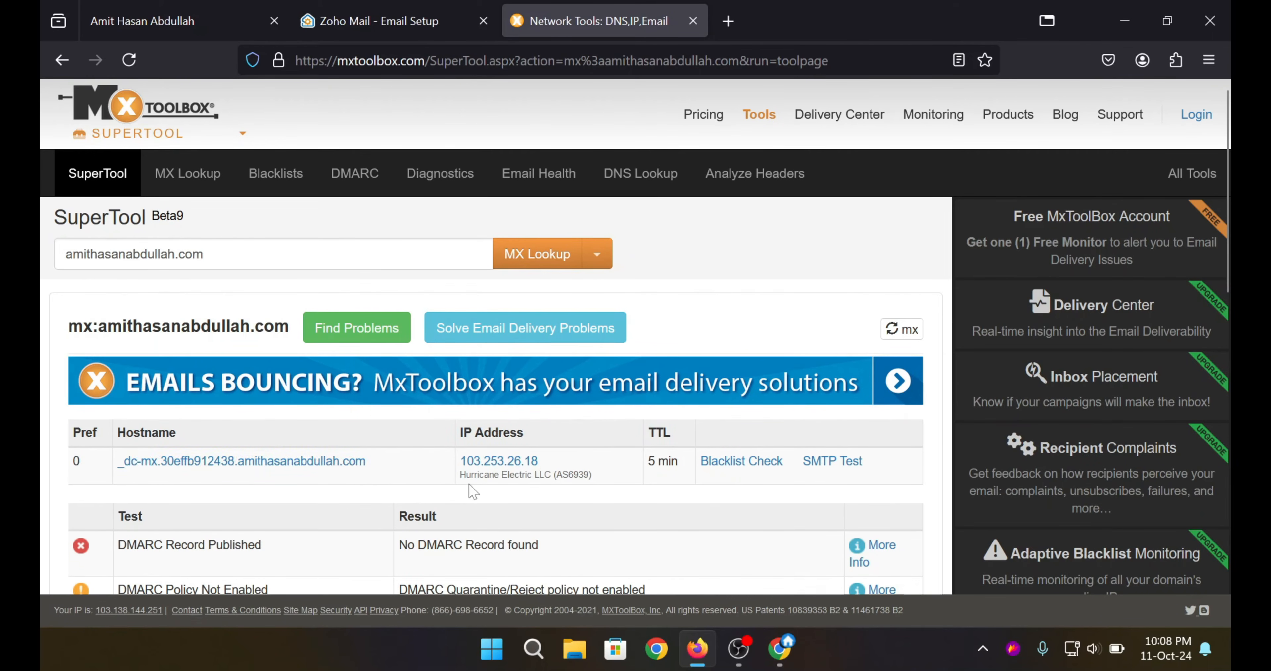
left_click_drag(562, 461, 591, 476)
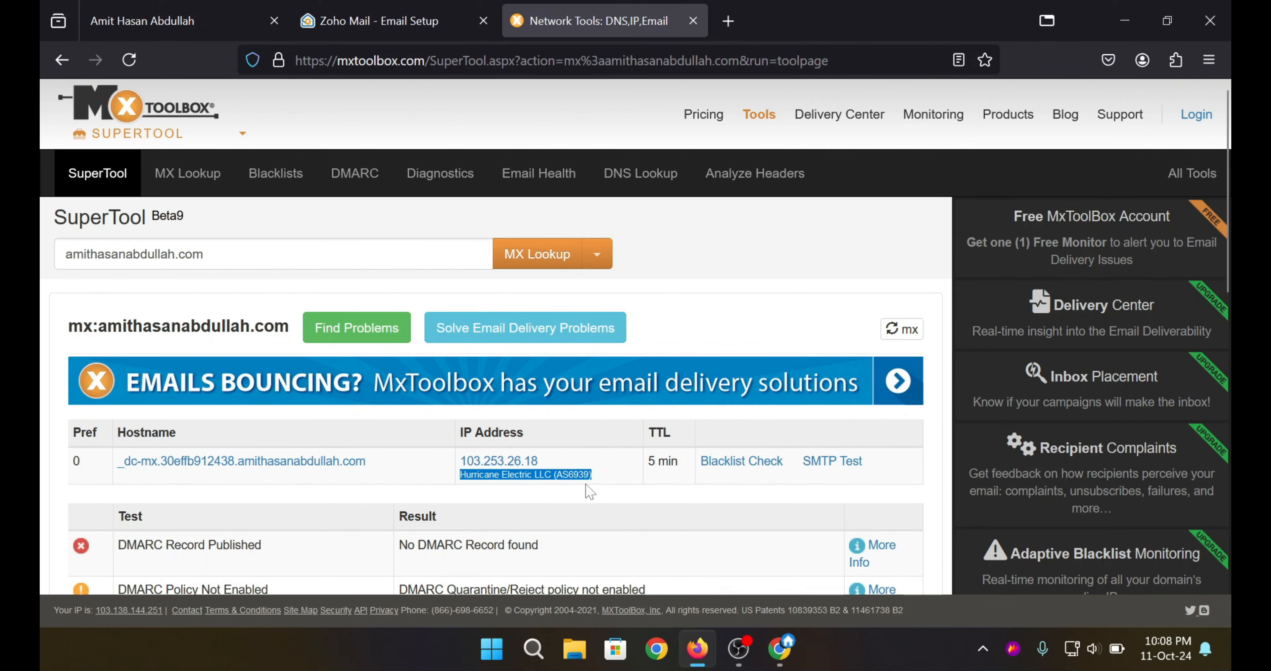
Add the pasted portfolio domain with an organization name and industry Professional Services - Non IT.
left_click(371, 10)
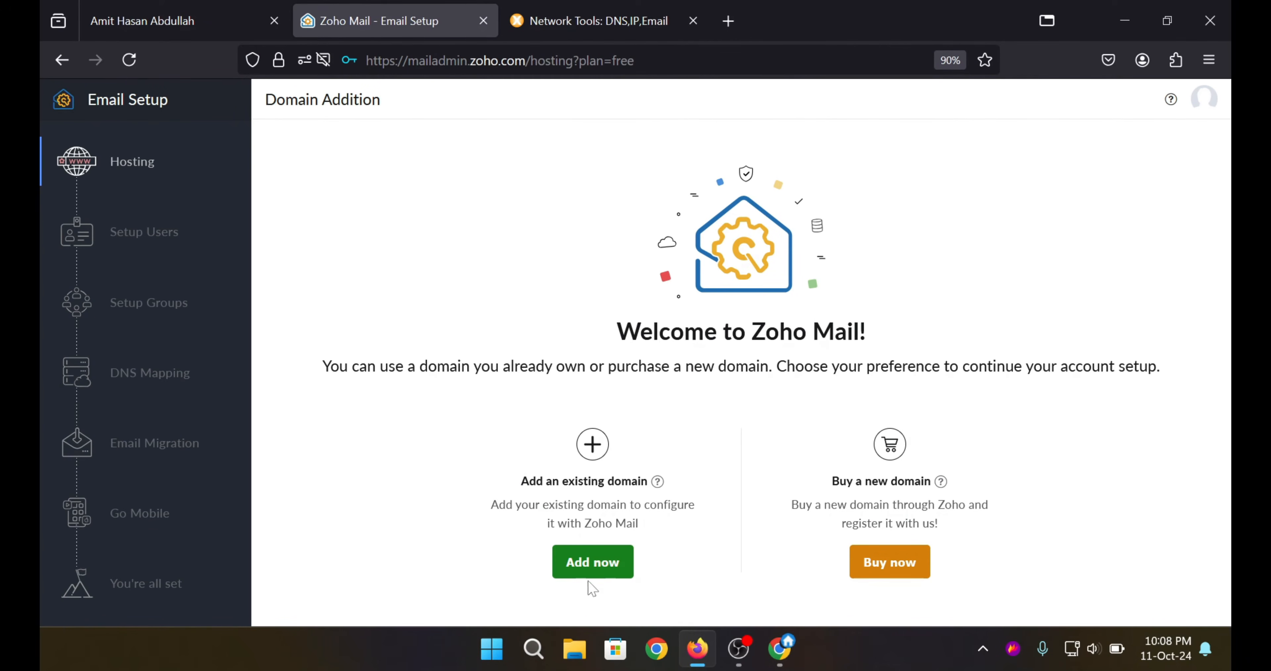
left_click(603, 579)
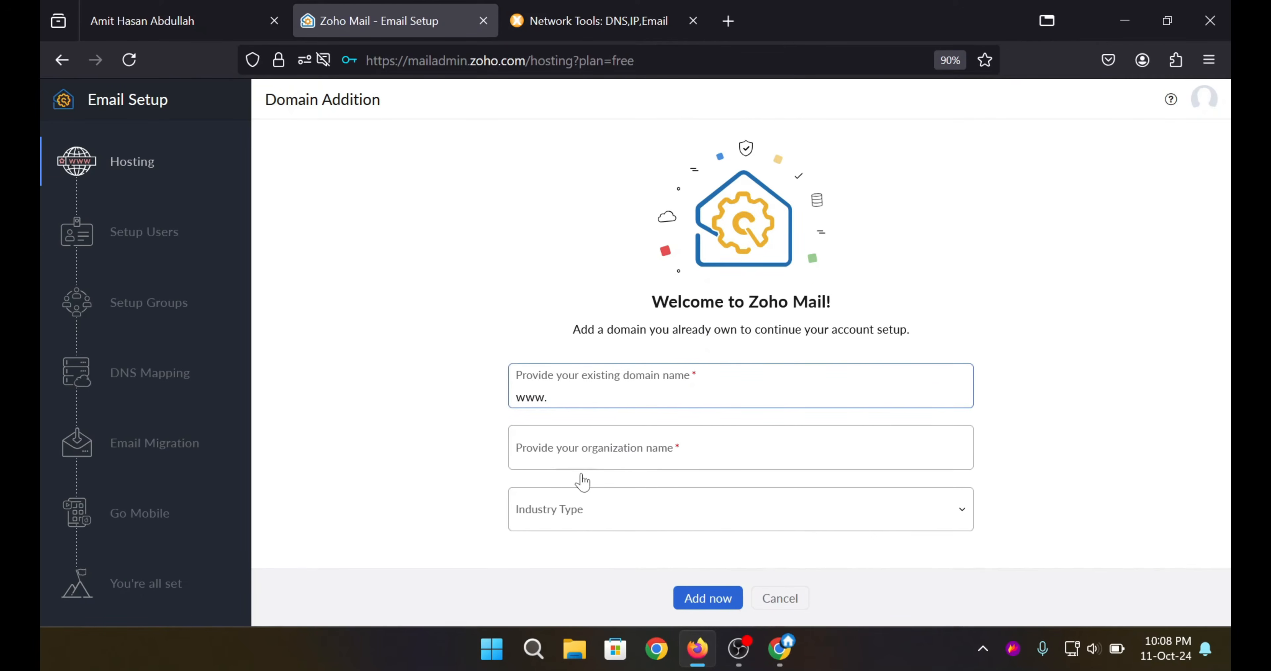
key("ctrl+v")
key("Tab")
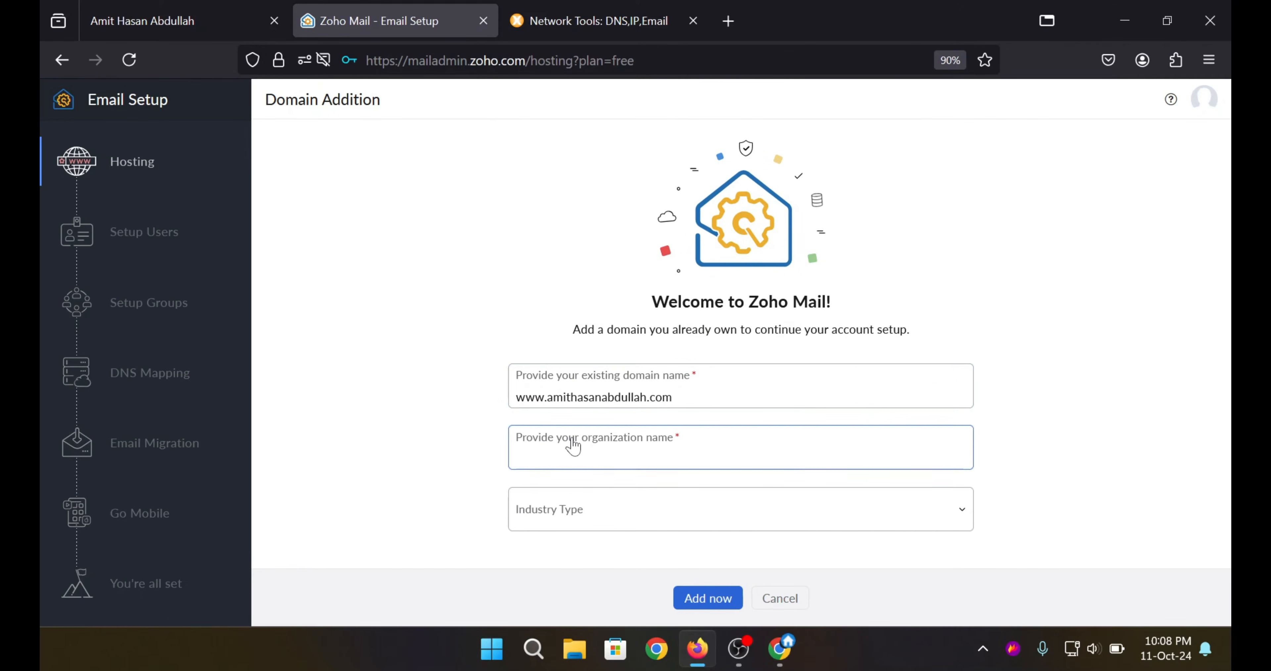
type("Amit Hasan Abdullah")
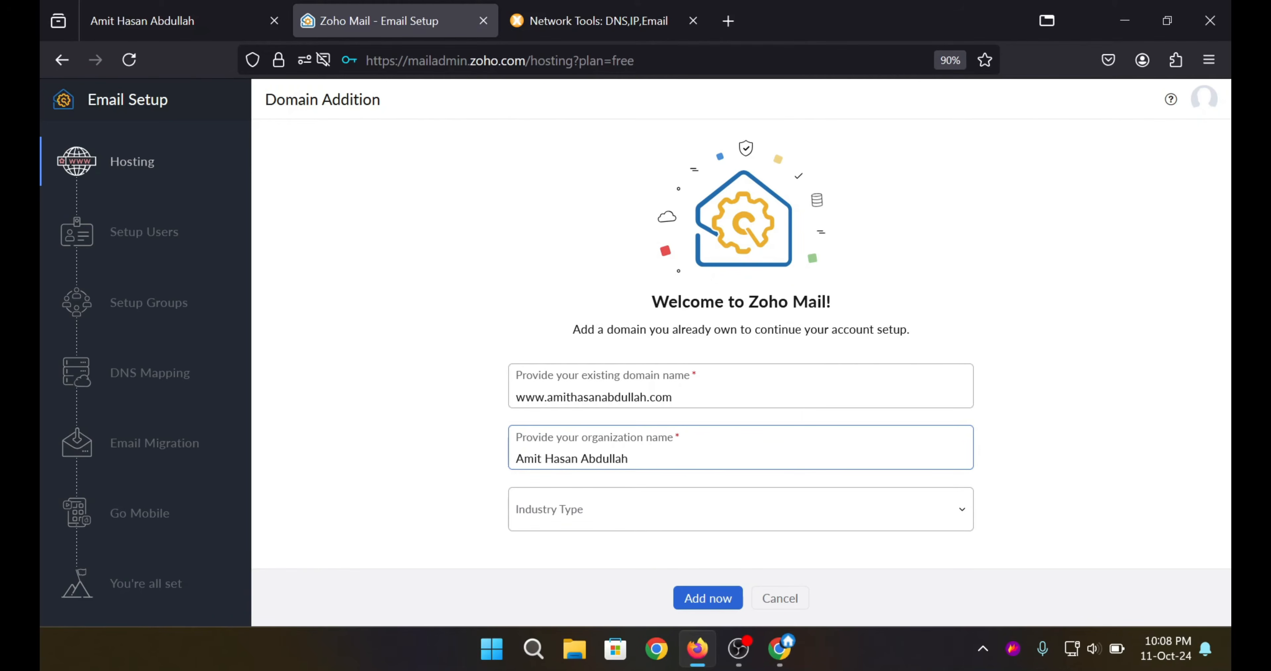
key("Return")
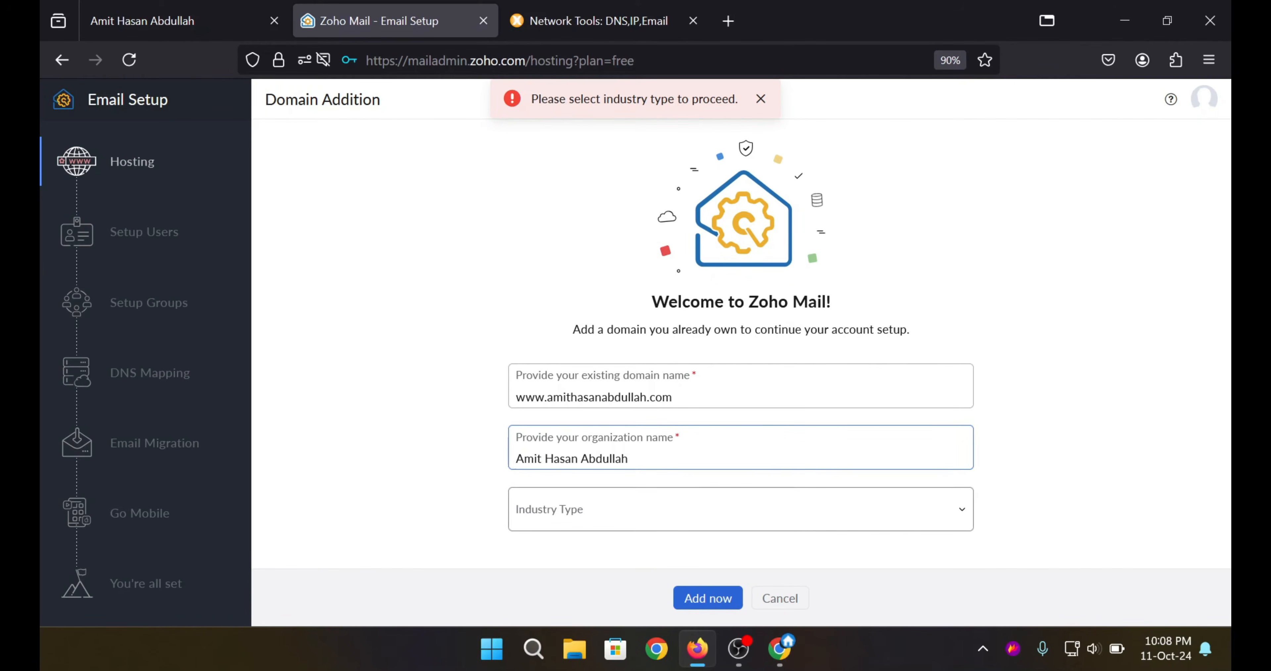
left_click(636, 509)
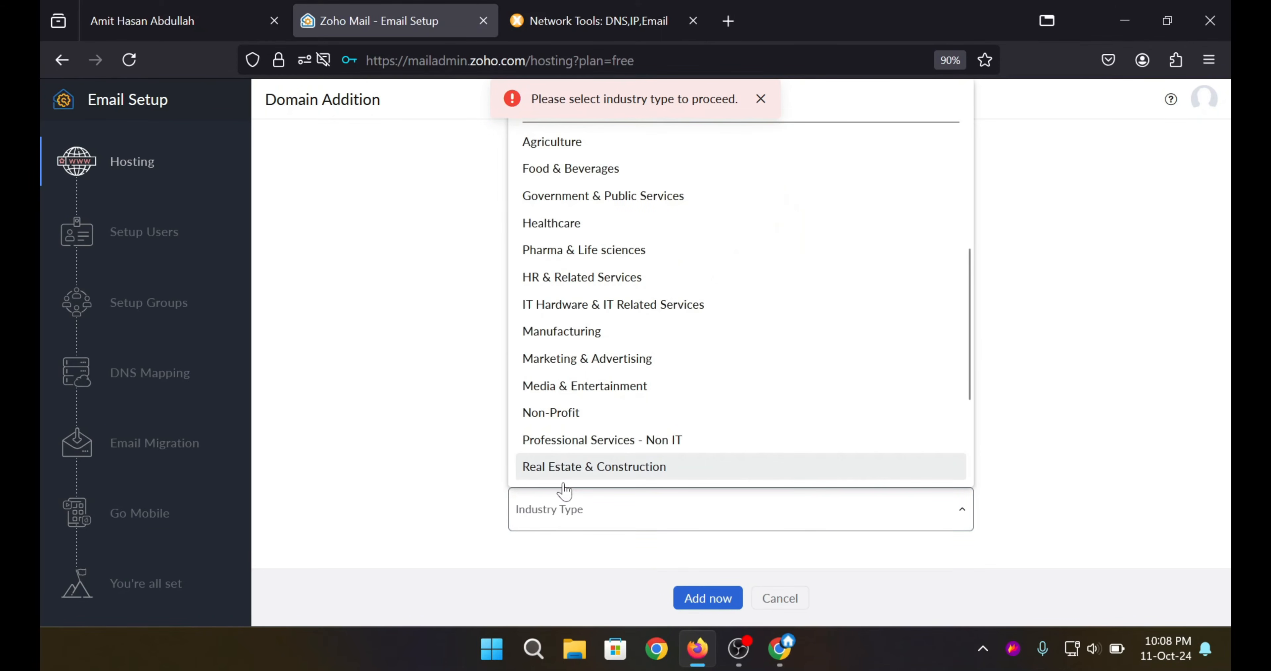
scroll(636, 323, "down", 2)
scroll(637, 323, "down", 1)
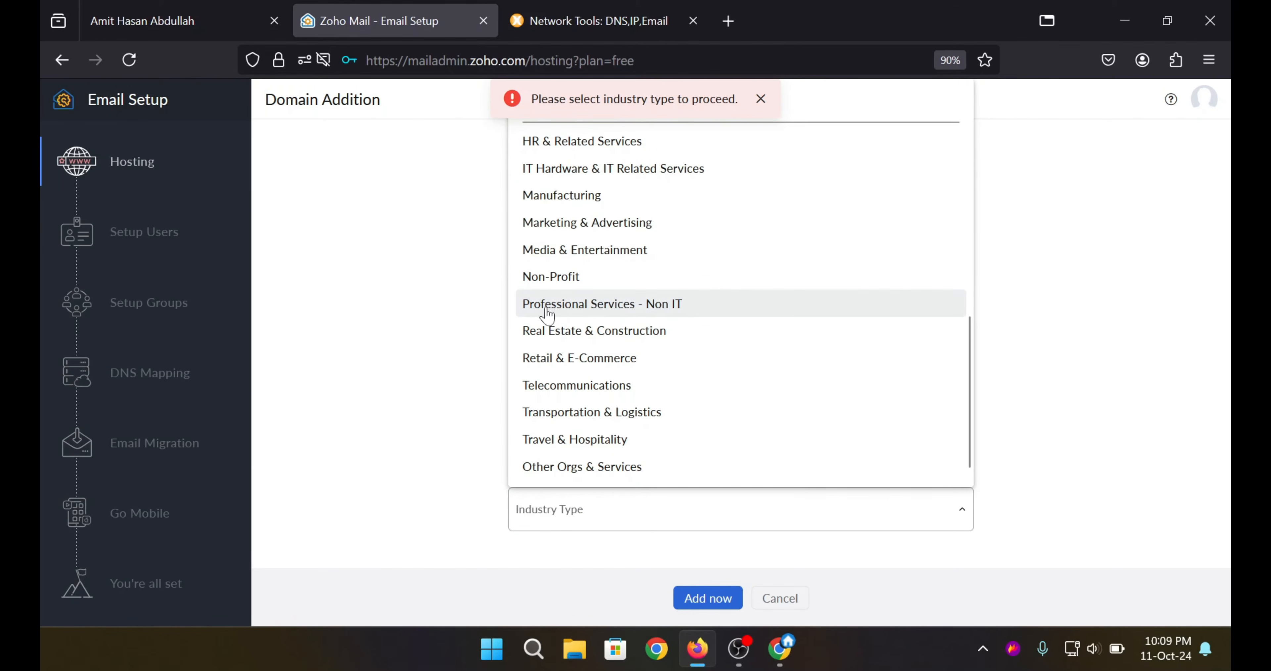
left_click(586, 312)
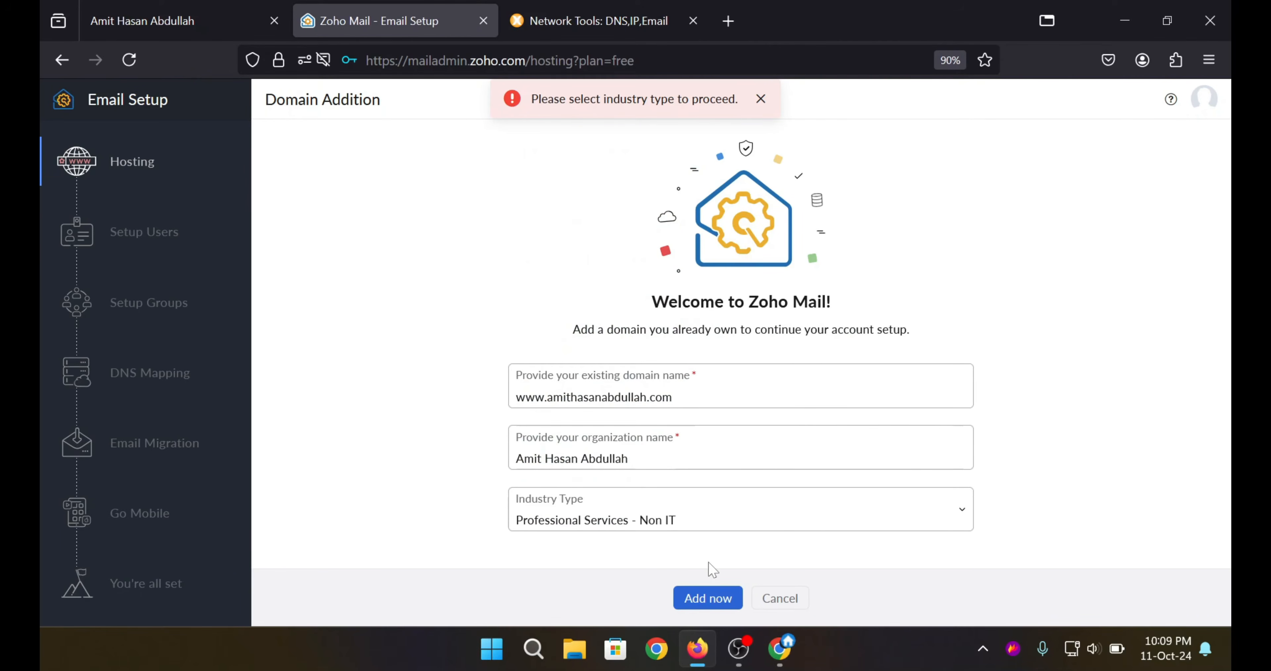
left_click(705, 598)
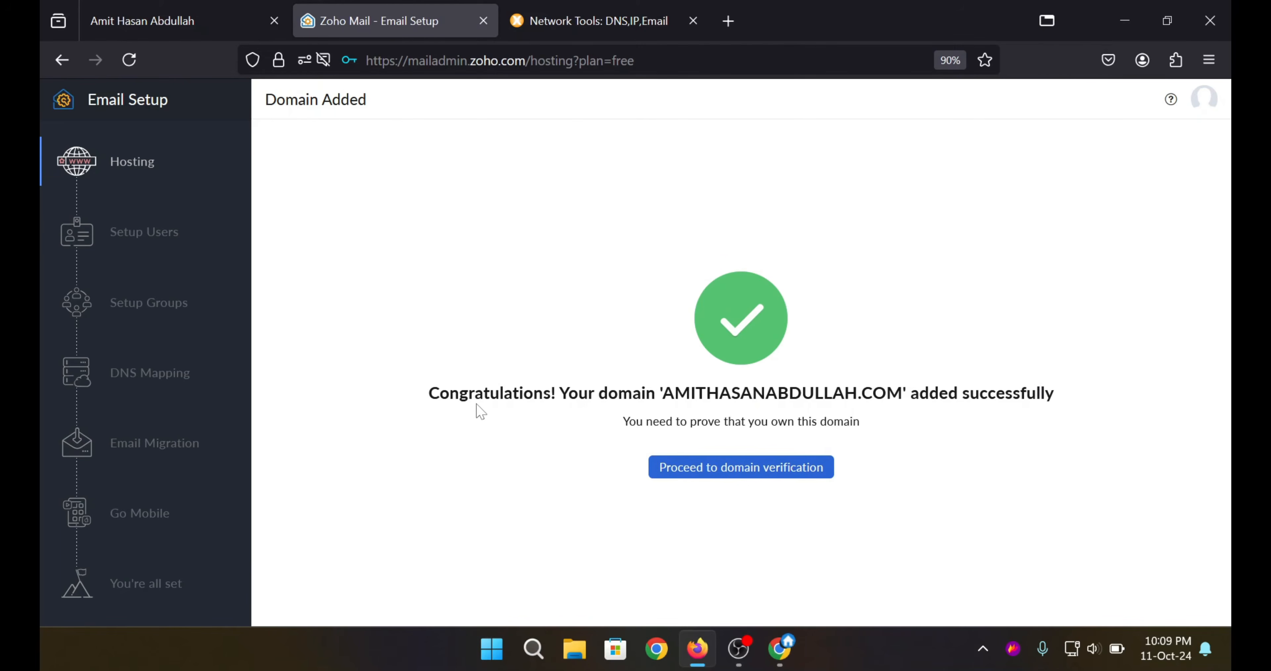
Proceed to domain verification, choose manual TXT-record setup, then bring up Chrome showing Gmail.
left_click(741, 467)
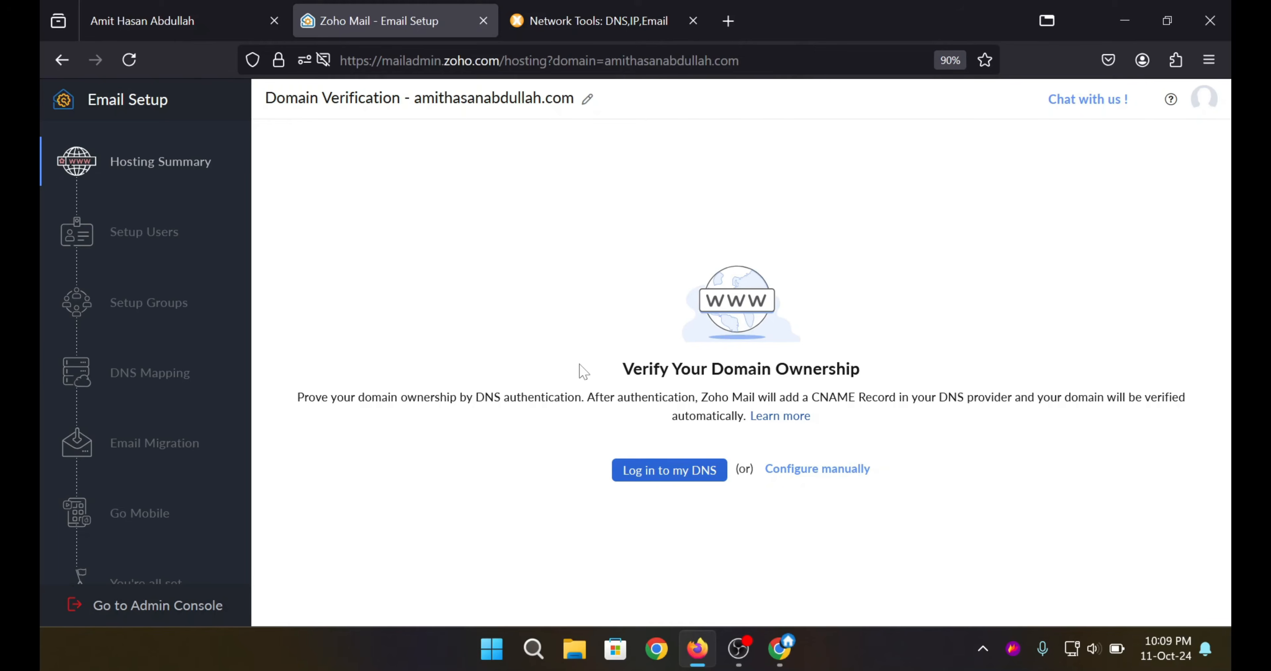
left_click_drag(471, 398, 510, 398)
left_click(510, 398)
left_click(804, 473)
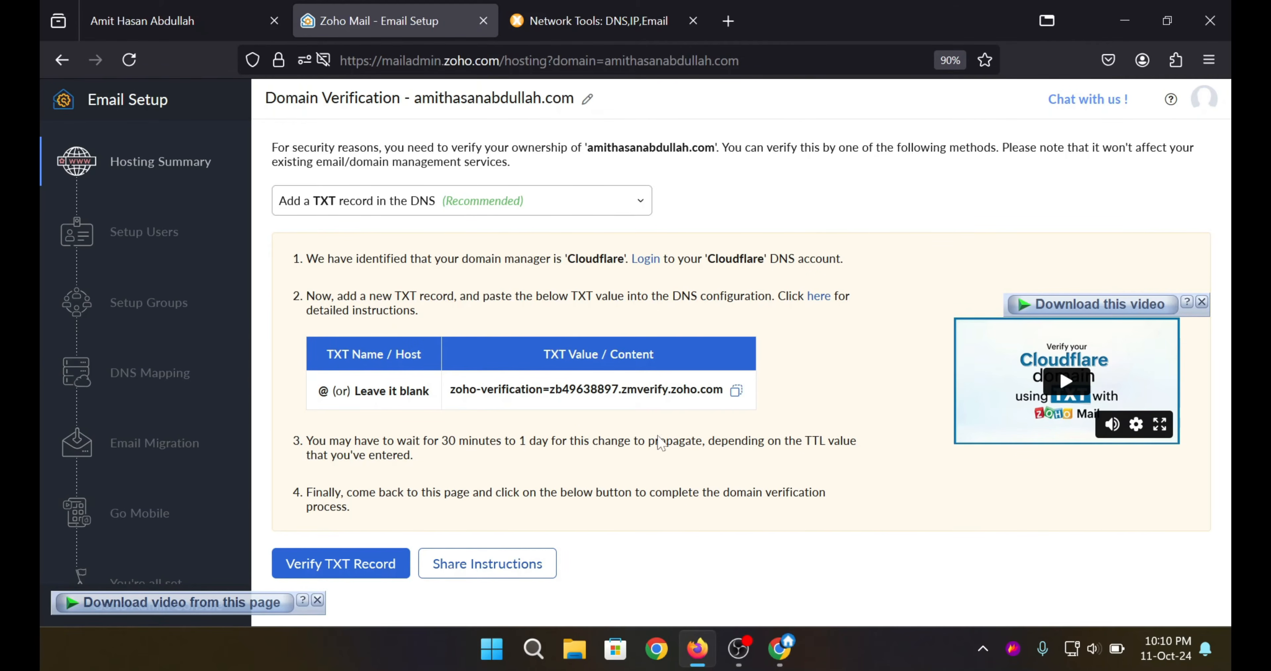
left_click(778, 659)
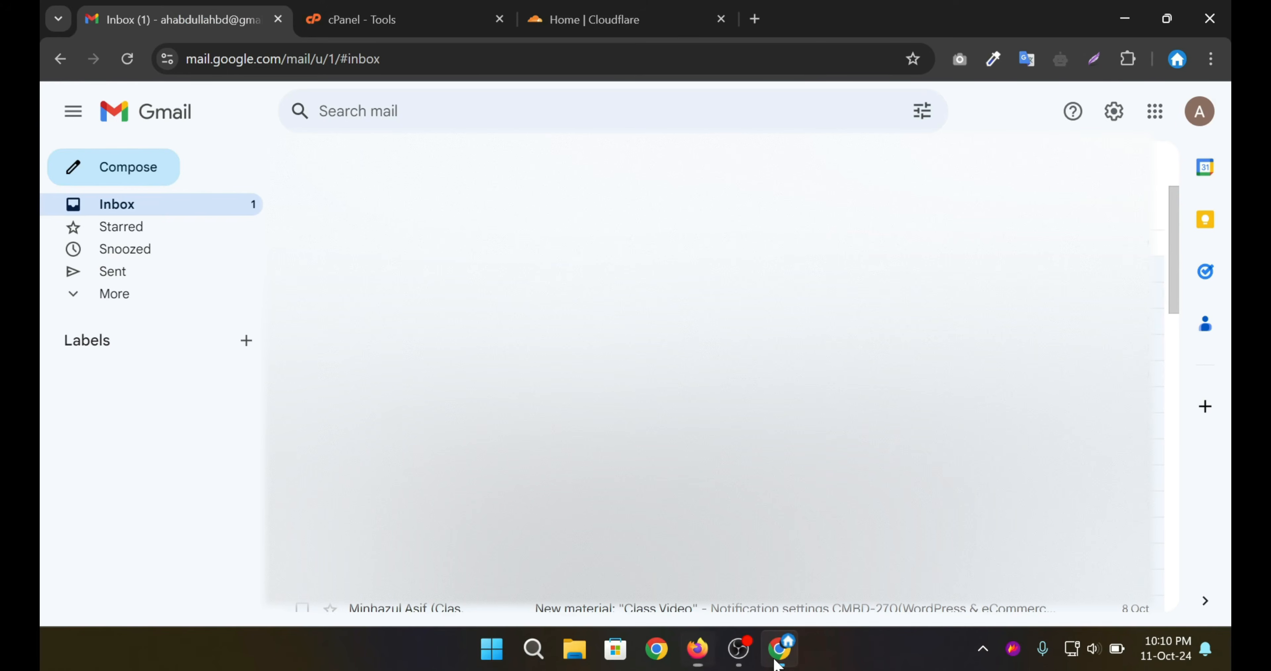
Open cPanel's Zone Editor records for amithasanabdullah.com.
left_click(375, 27)
scroll(623, 264, "down", 15)
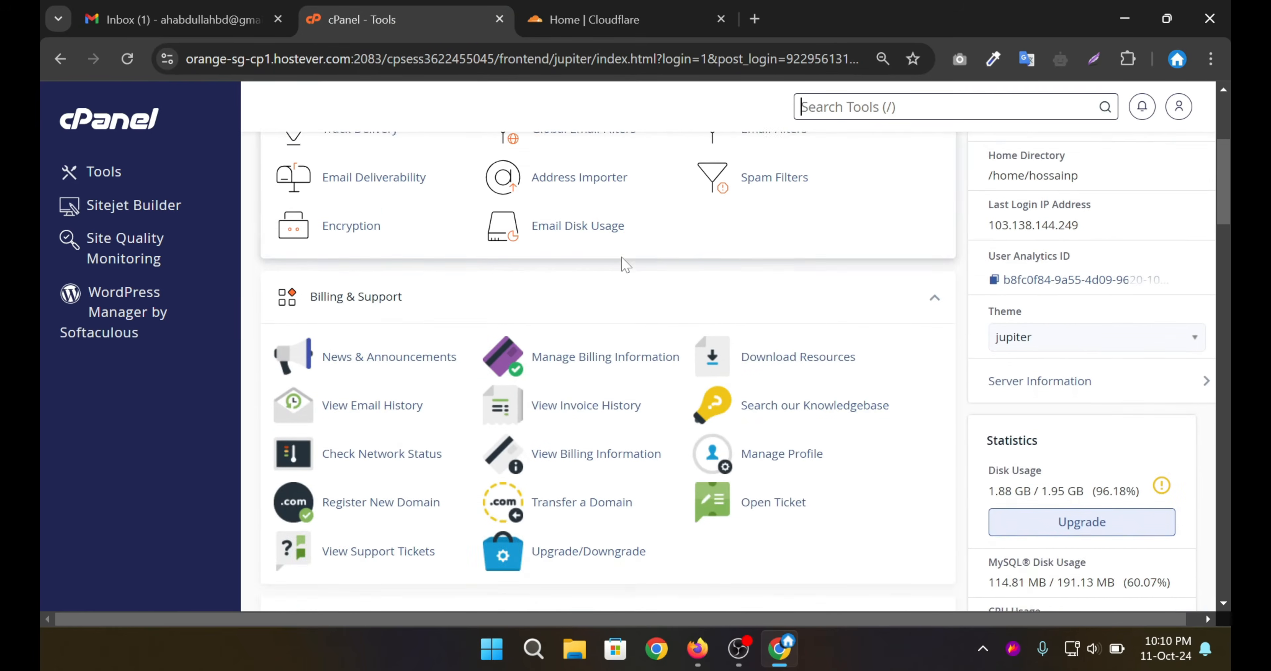
scroll(623, 264, "down", 8)
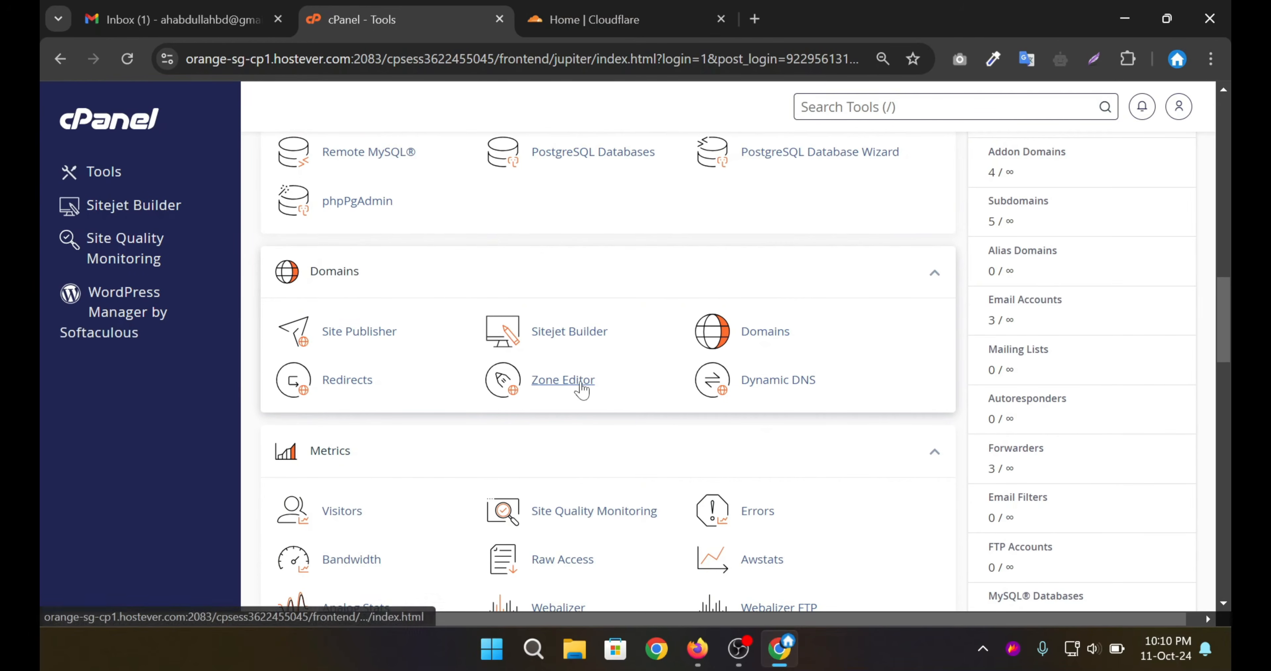
left_click(554, 386)
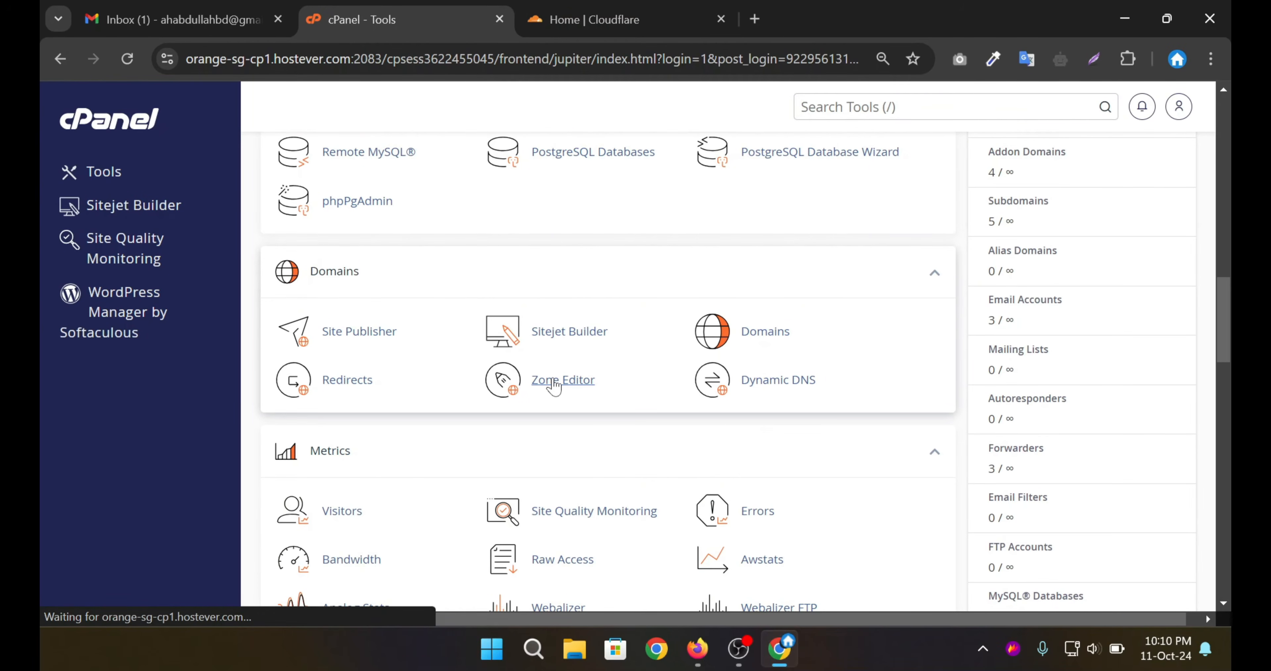
left_click_drag(346, 451, 401, 451)
double_click(337, 451)
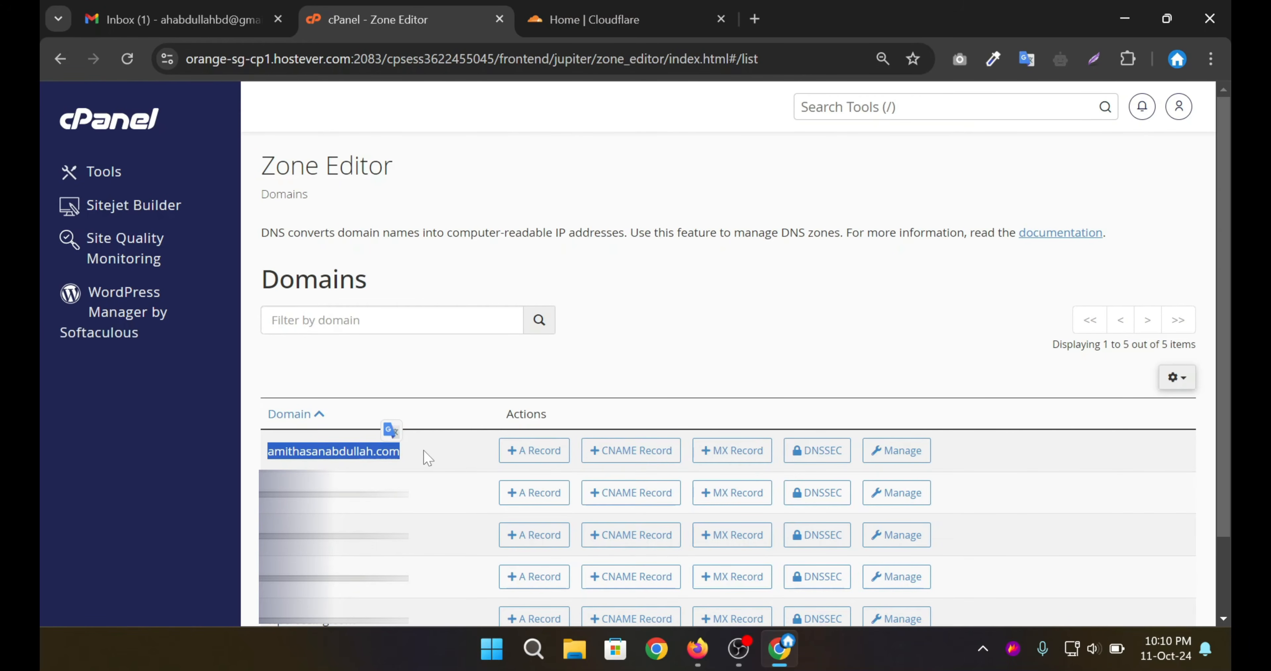
left_click(435, 457)
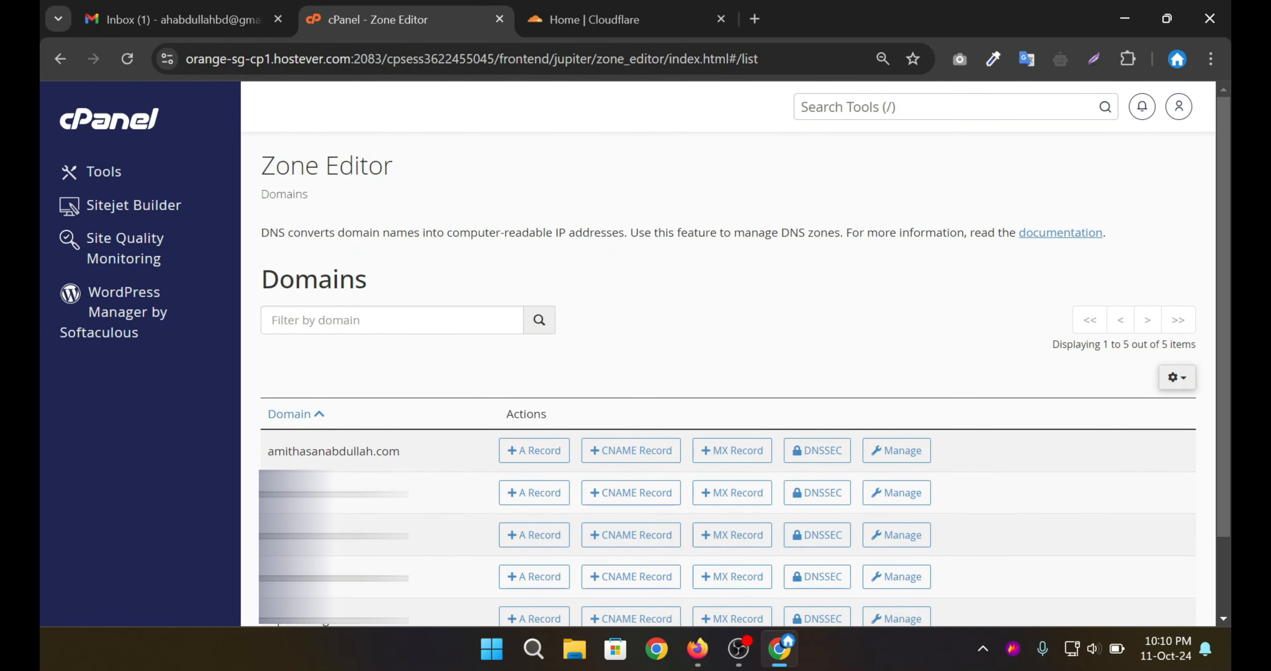
left_click(896, 455)
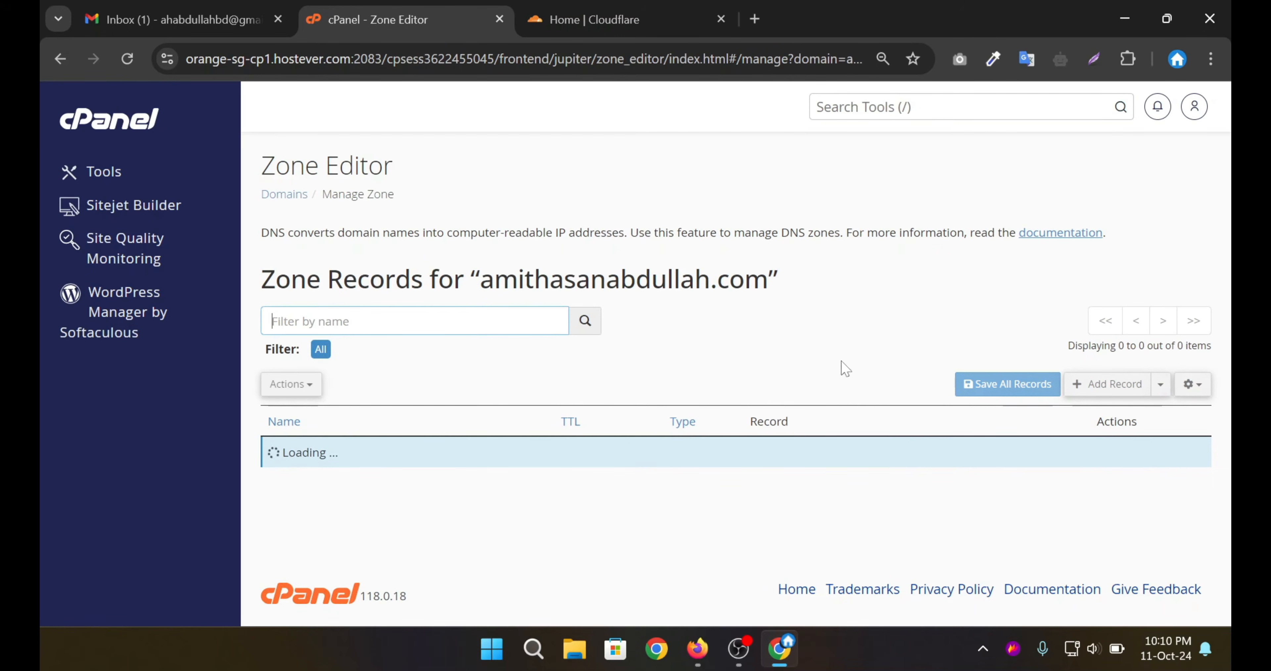
Start a new blank A record row with TTL 14400, leave it unsaved, and close the zone editor.
scroll(821, 334, "down", 1)
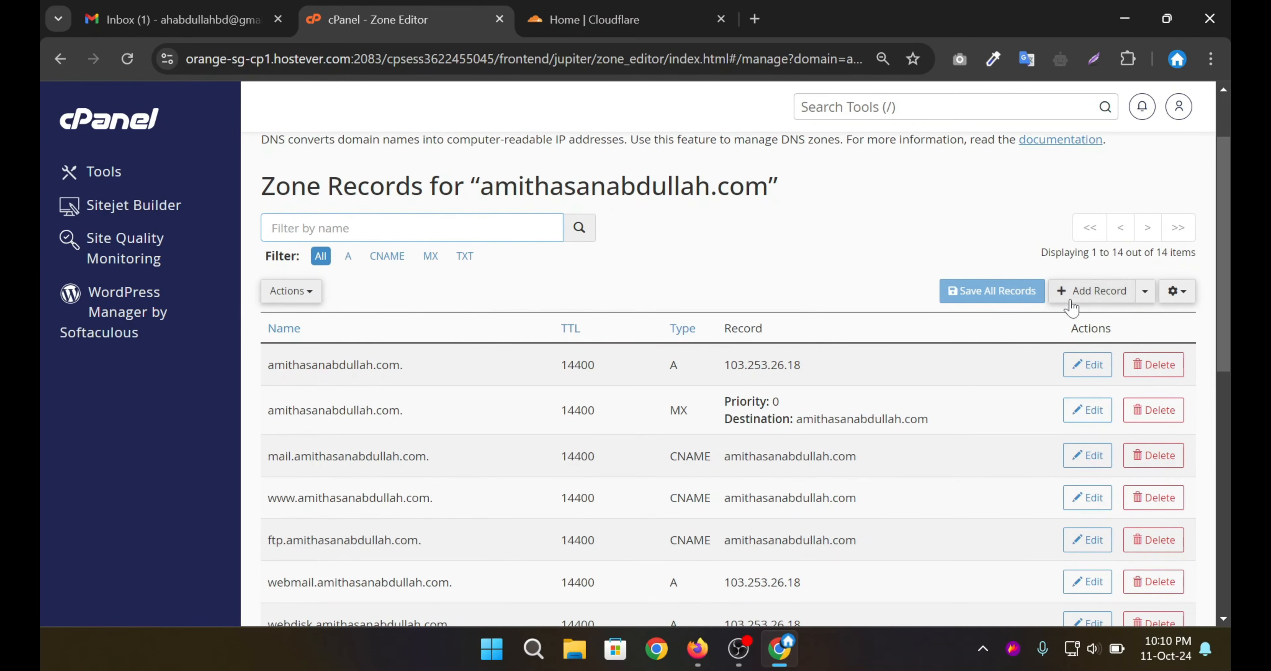
left_click(1089, 297)
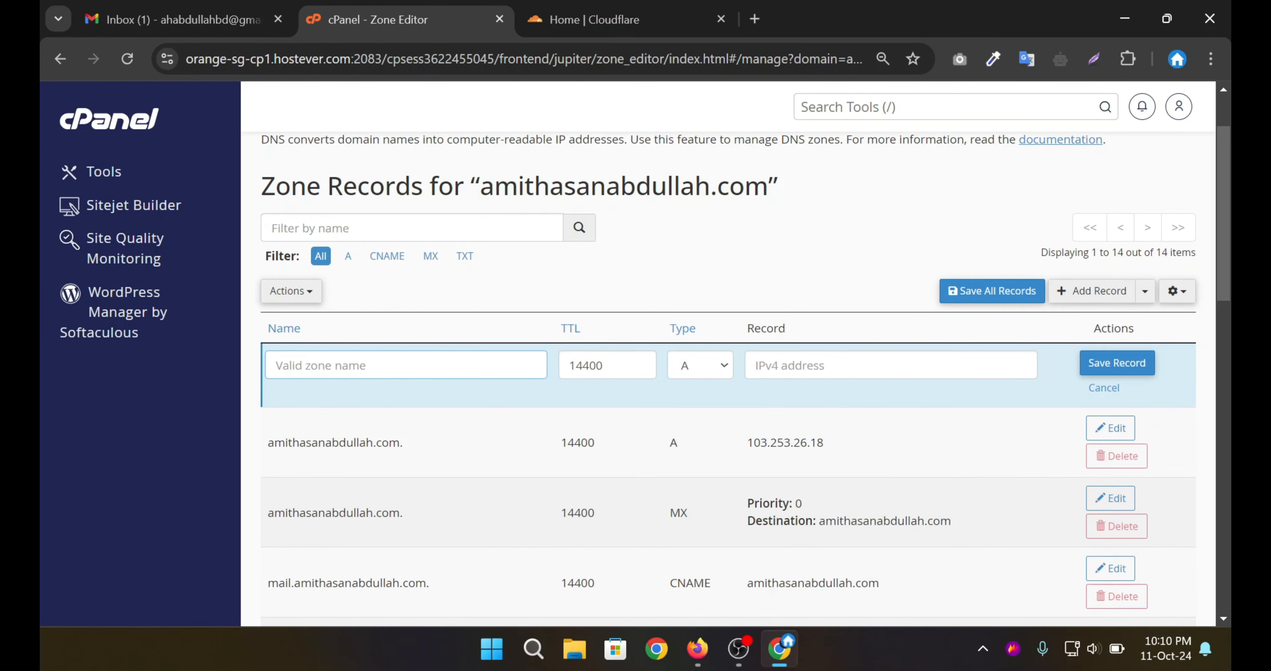
left_click(839, 366)
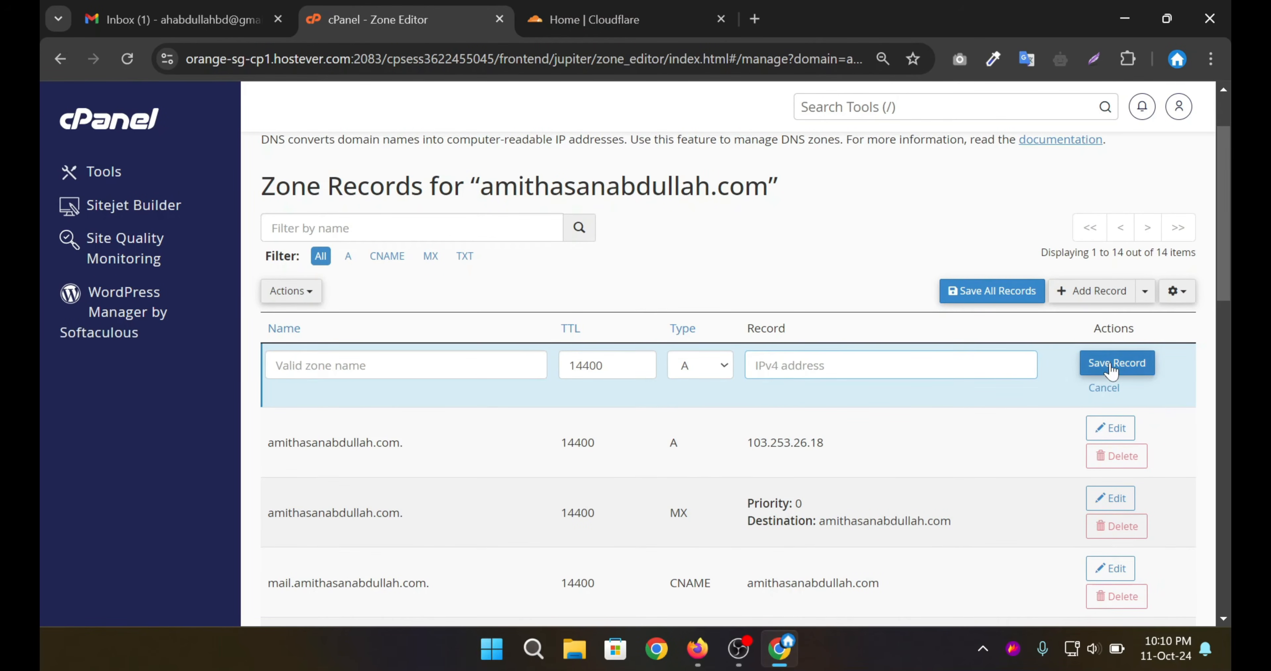
left_click(1129, 369)
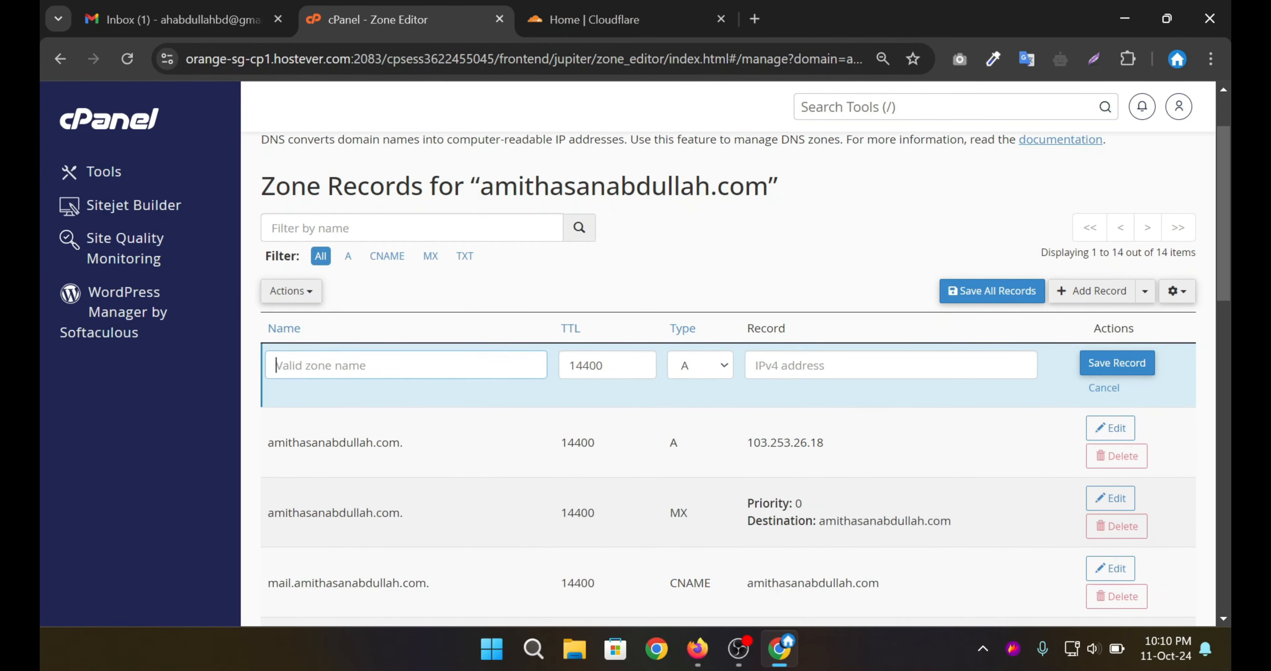
left_click(888, 374)
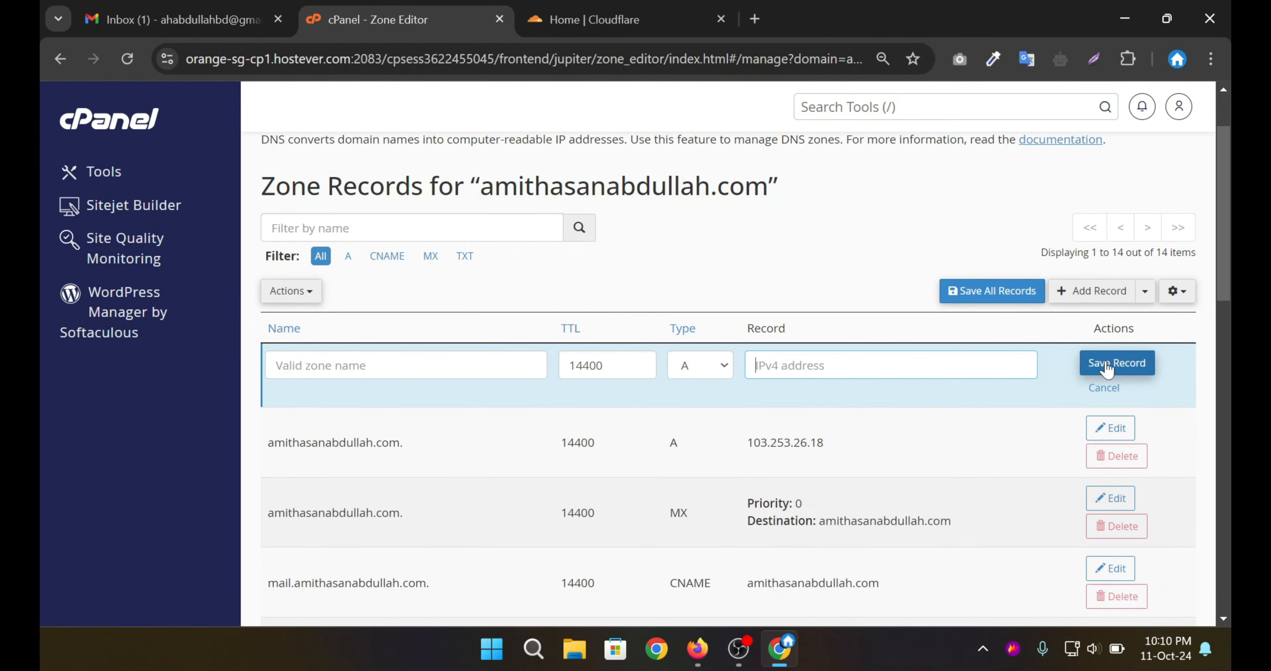
left_click(499, 19)
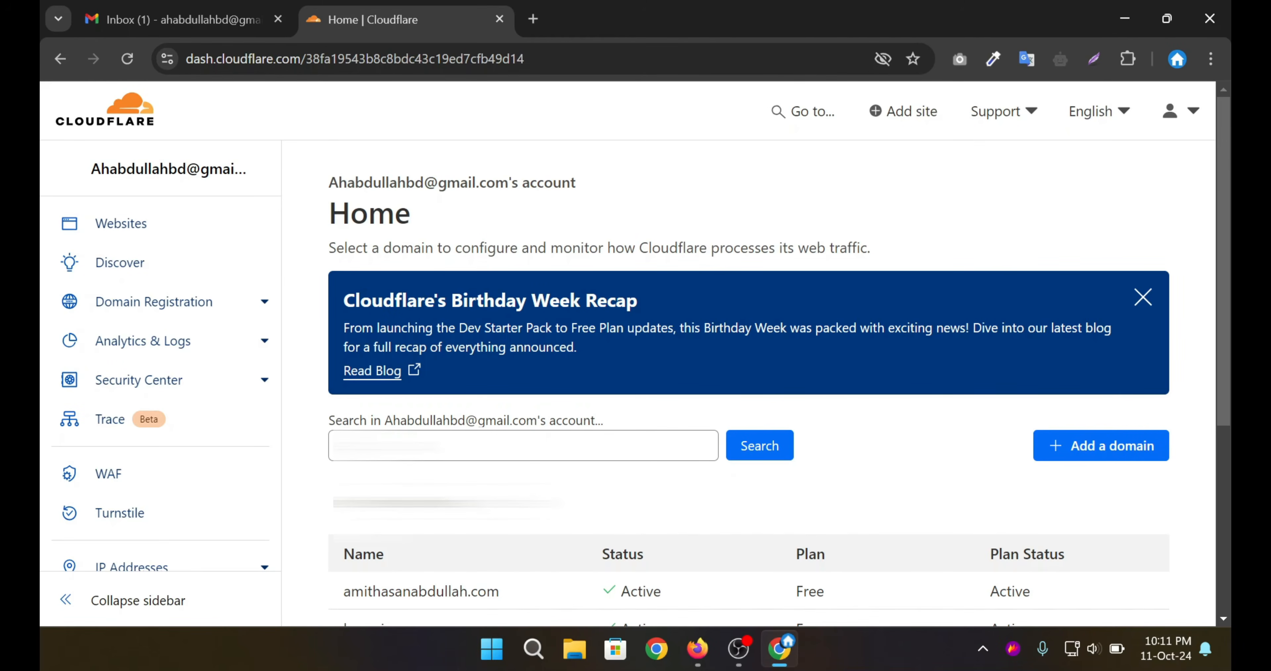
Open the DNS Records page for amithasanabdullah.com in Cloudflare.
scroll(470, 422, "down", 3)
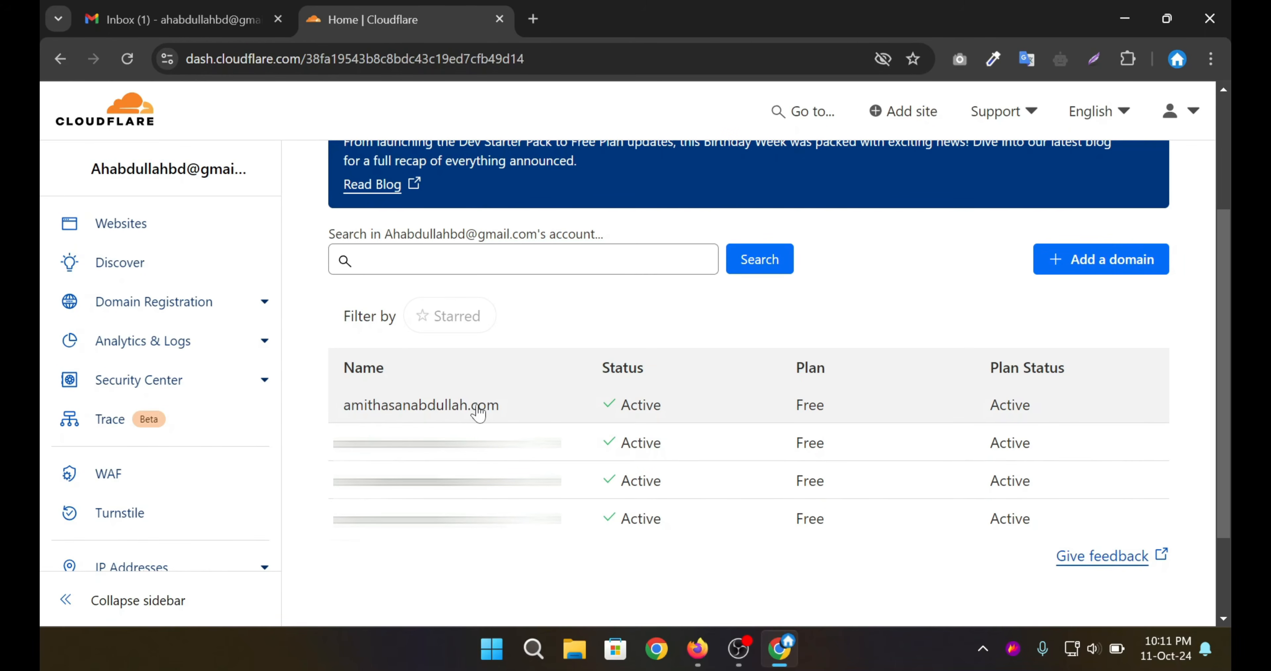
left_click(499, 412)
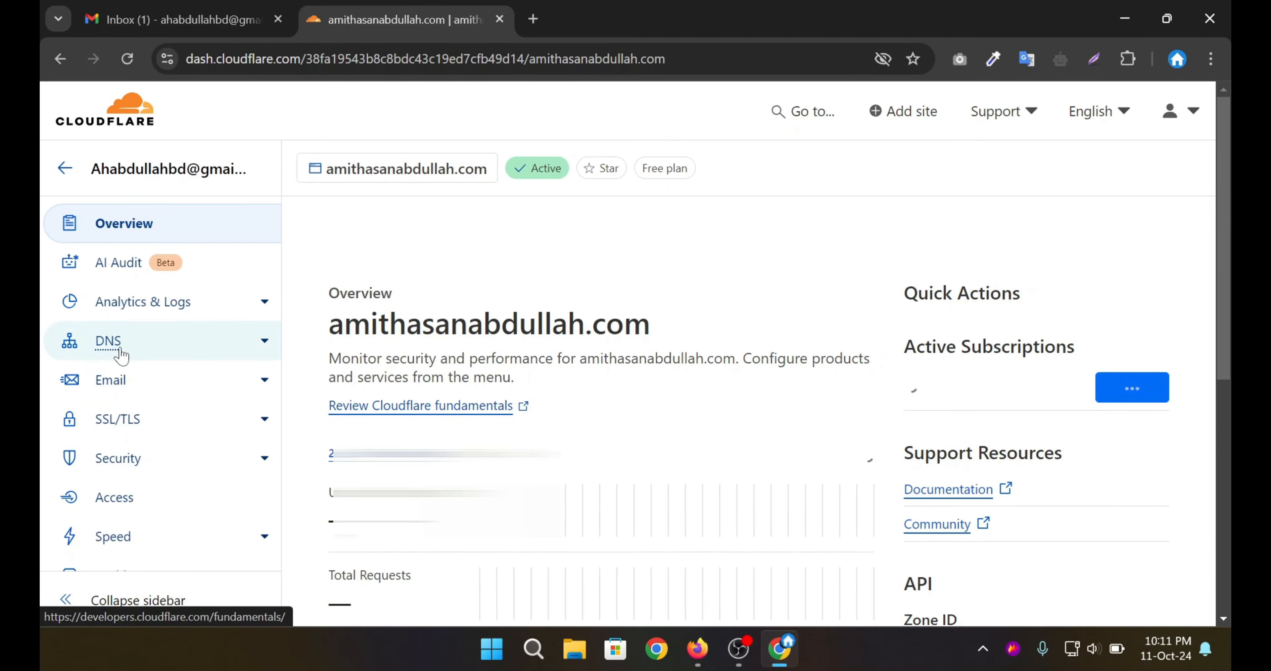
left_click(103, 348)
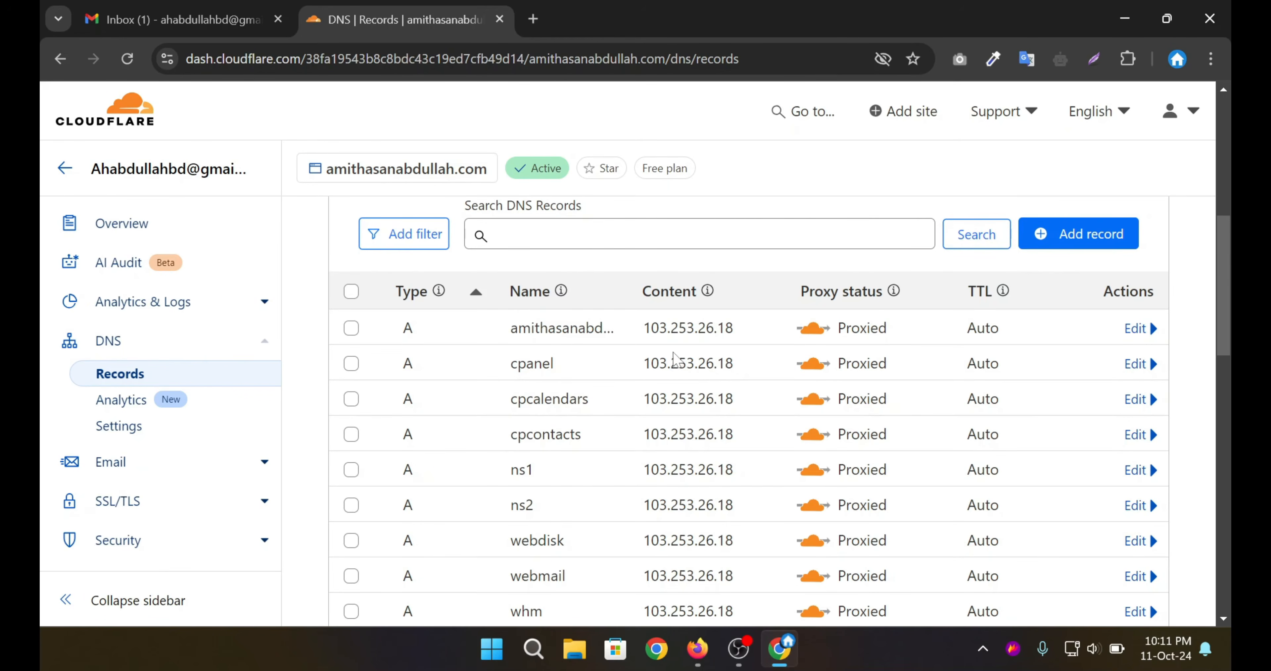
scroll(696, 340, "down", 5)
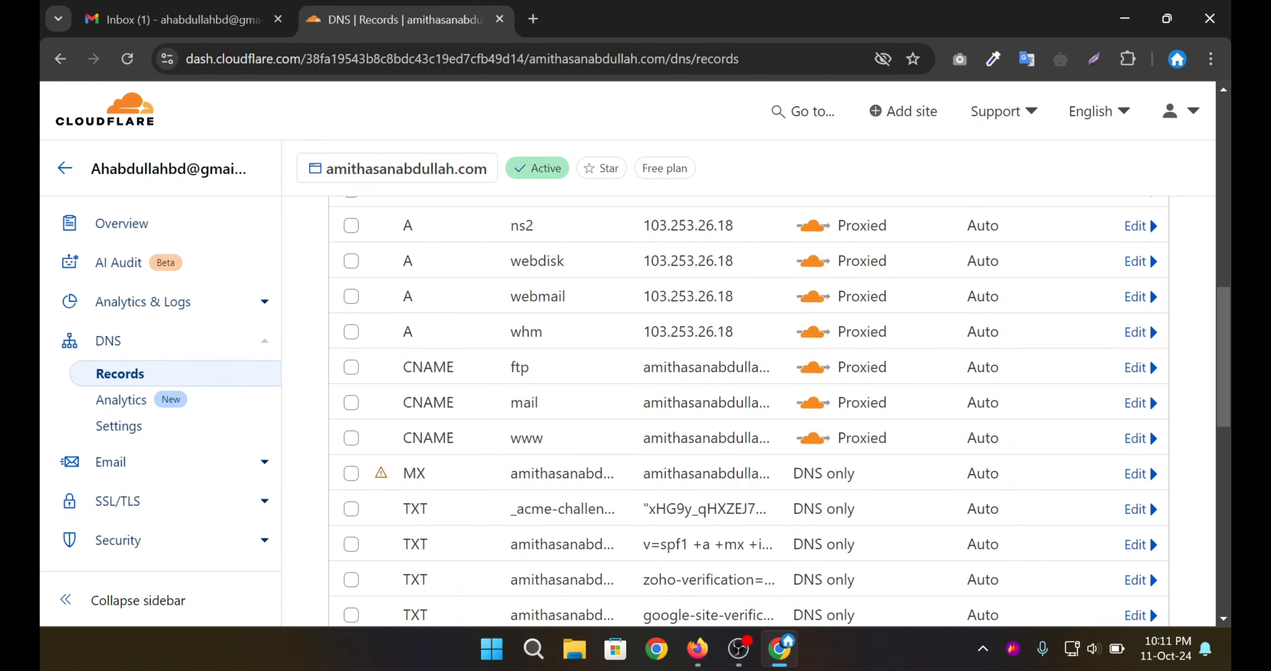
scroll(693, 347, "down", 3)
scroll(693, 346, "up", 5)
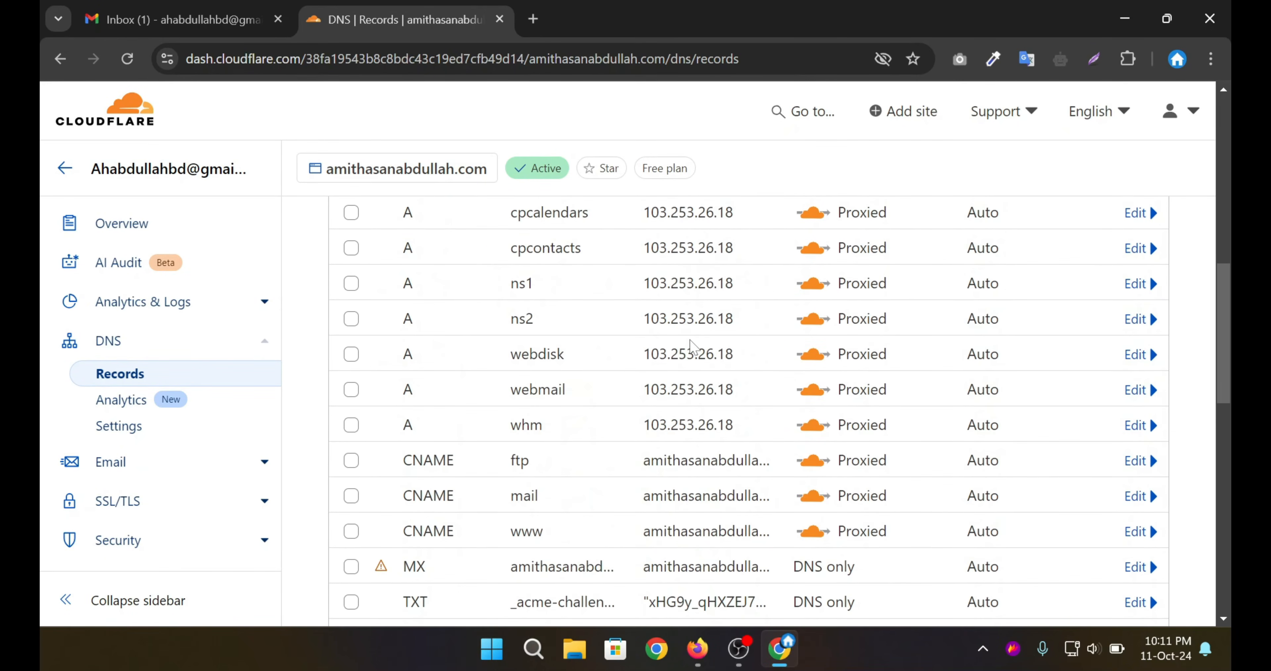
scroll(694, 346, "up", 3)
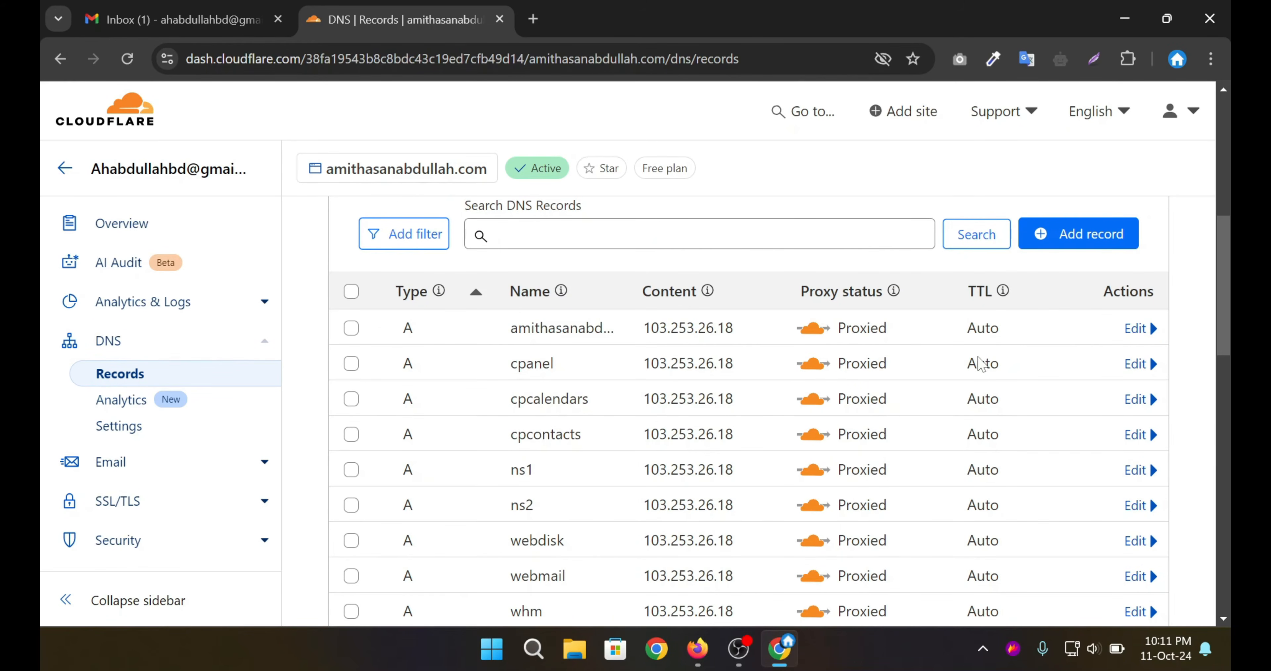
Add a new TXT record named @, leaving the content field ready.
left_click(1072, 245)
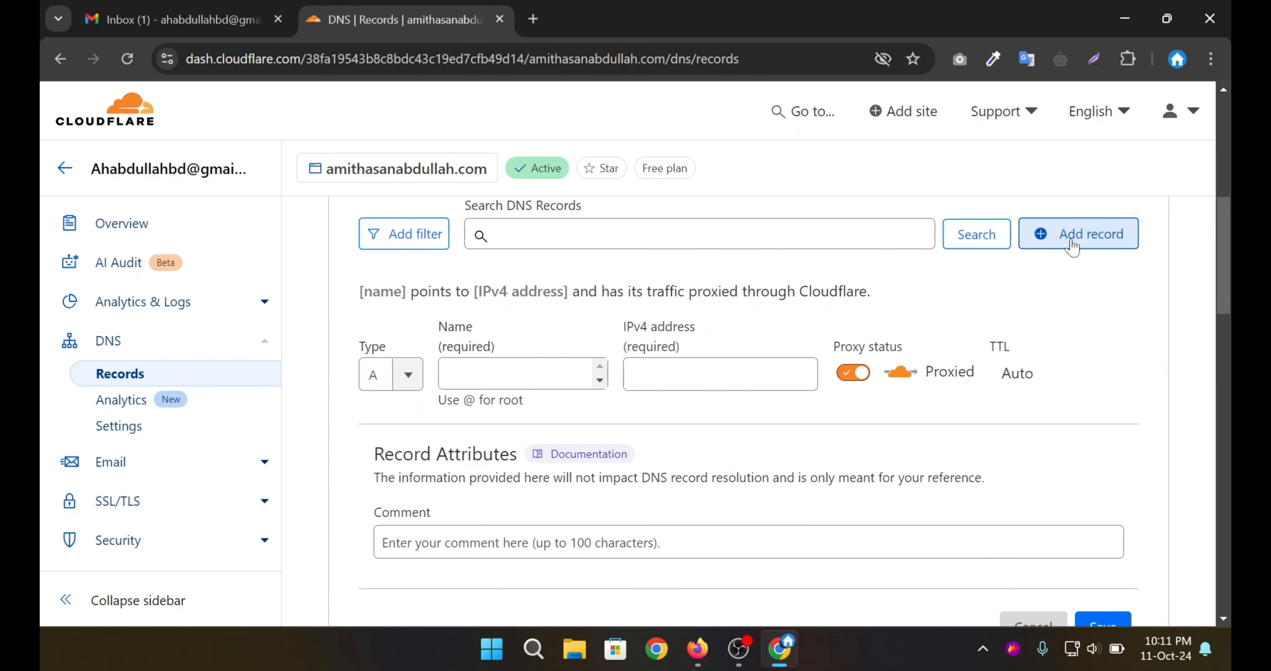
left_click(390, 386)
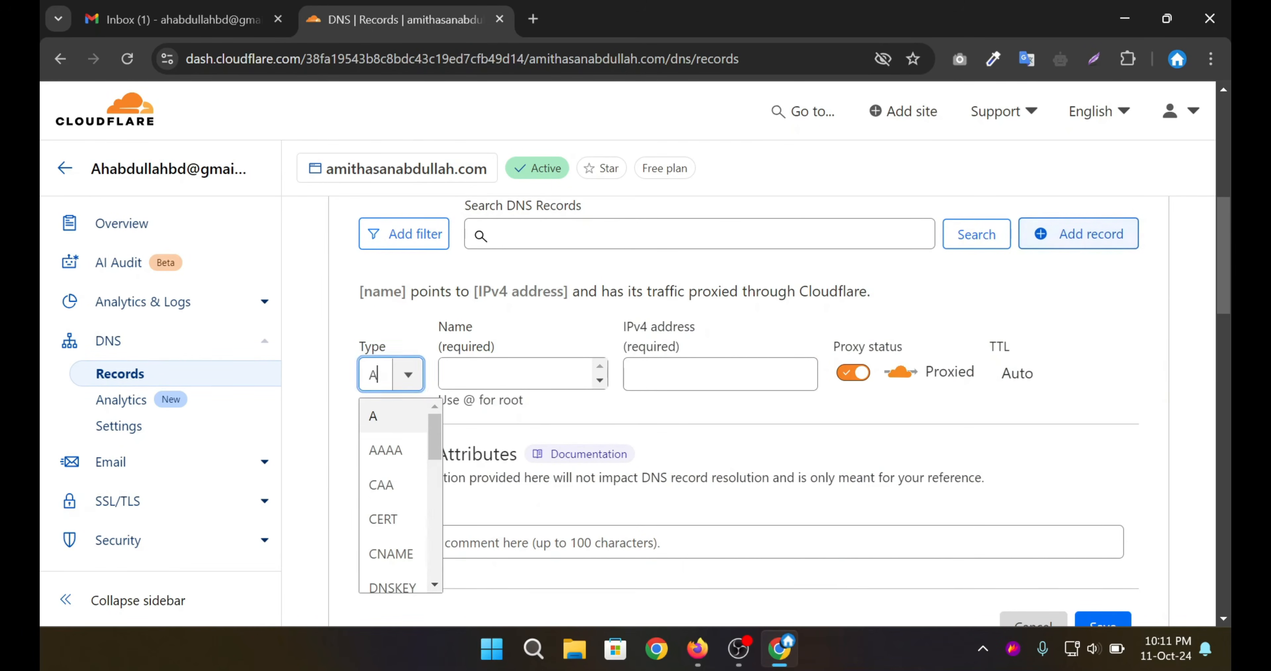
type("t")
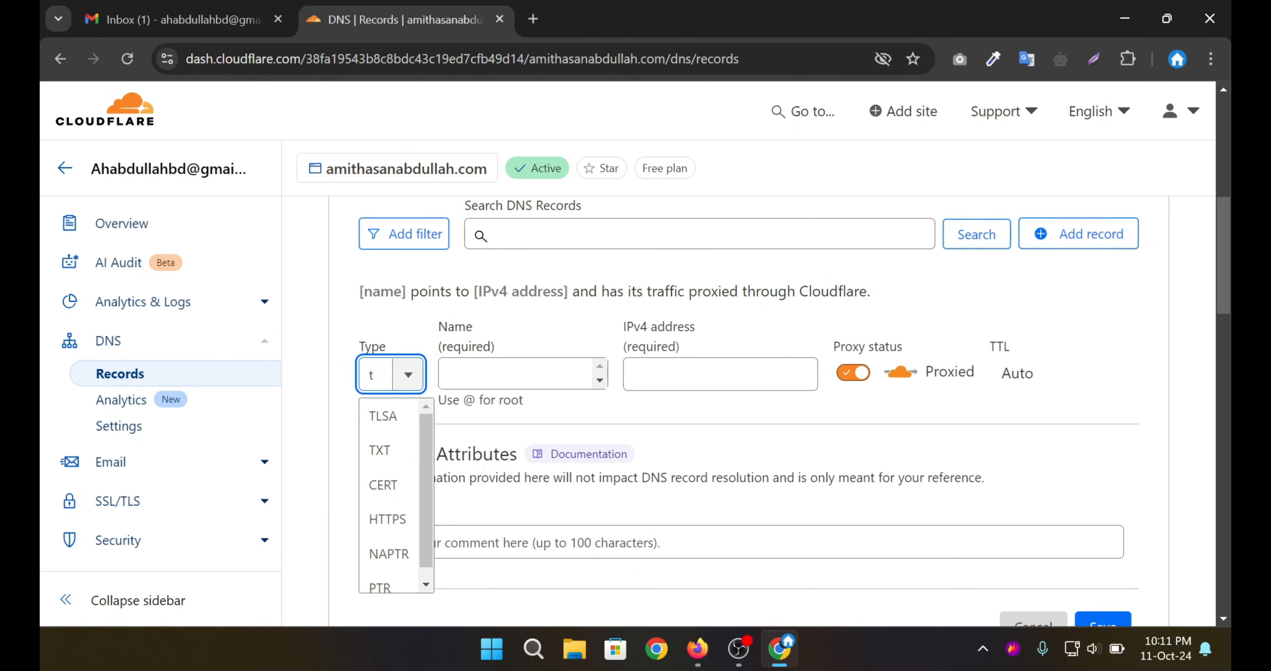
type("xt")
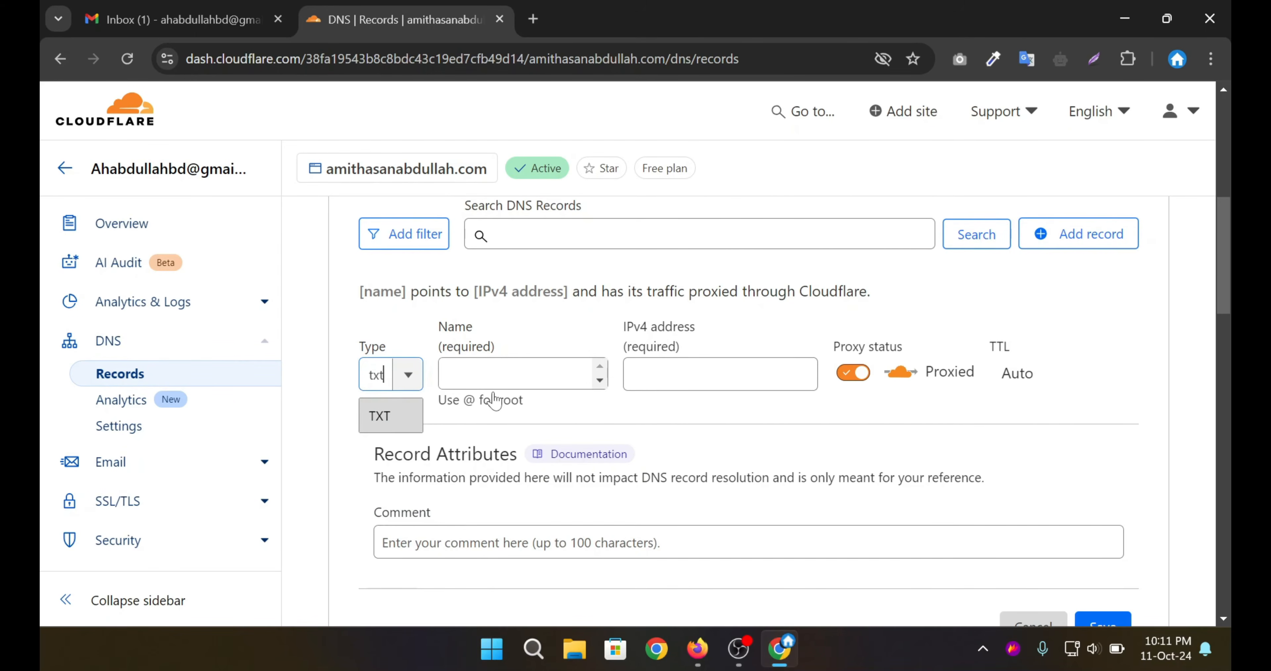
key("Return")
key("Tab")
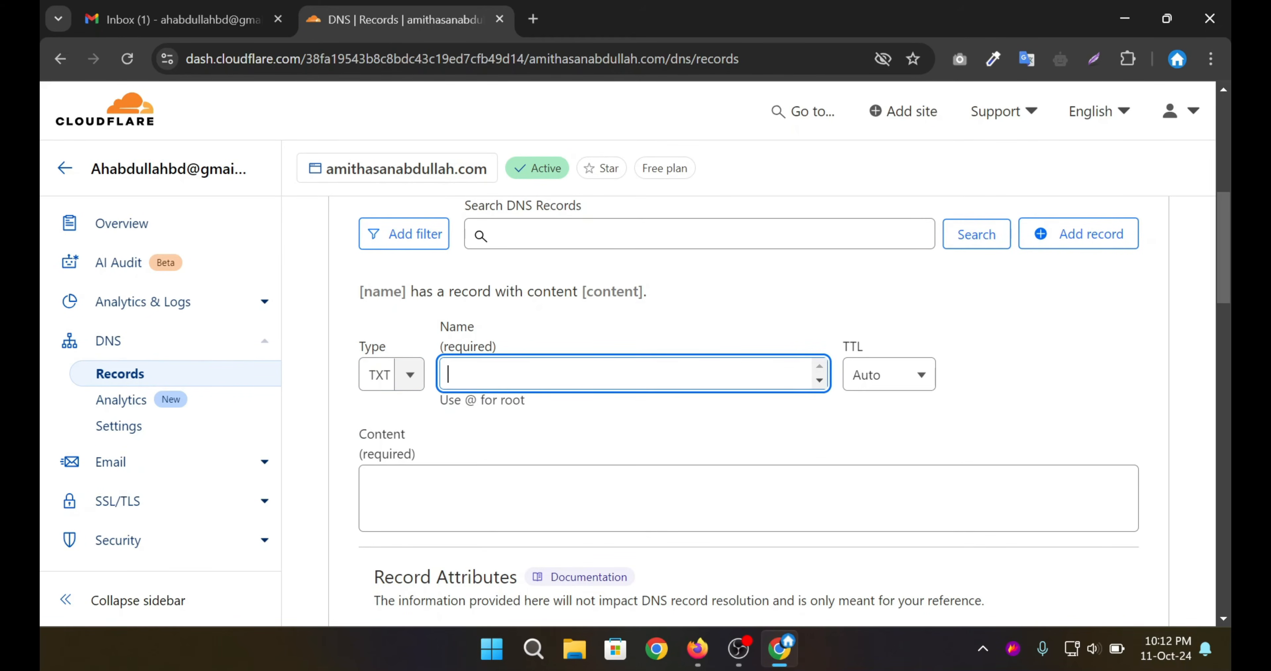
type("@")
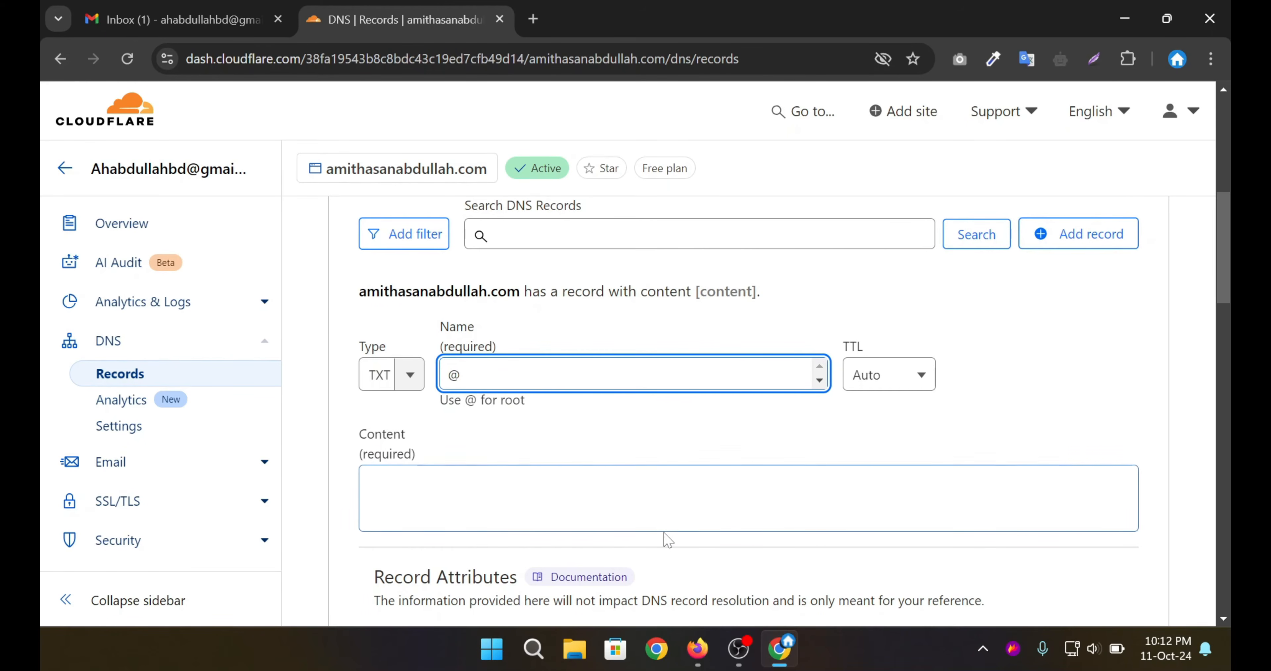
key("Tab")
Copy the Zoho verification TXT value from the Zoho Mail setup page.
key("alt+Tab")
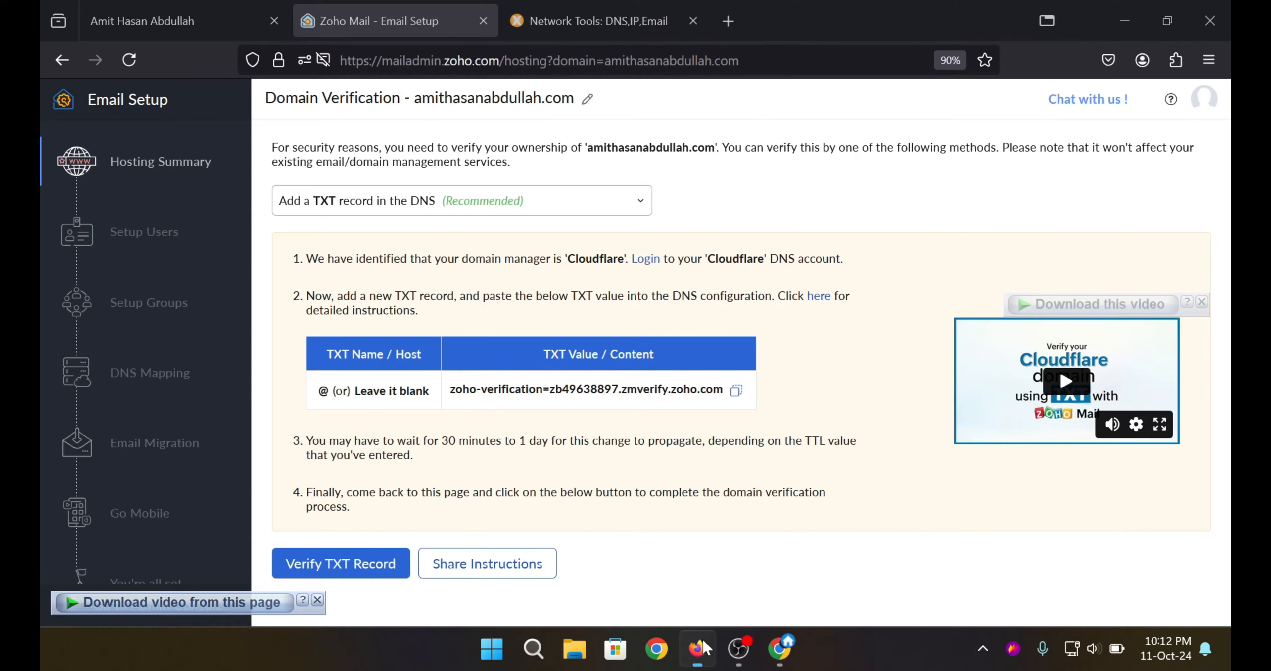
left_click_drag(543, 357, 667, 359)
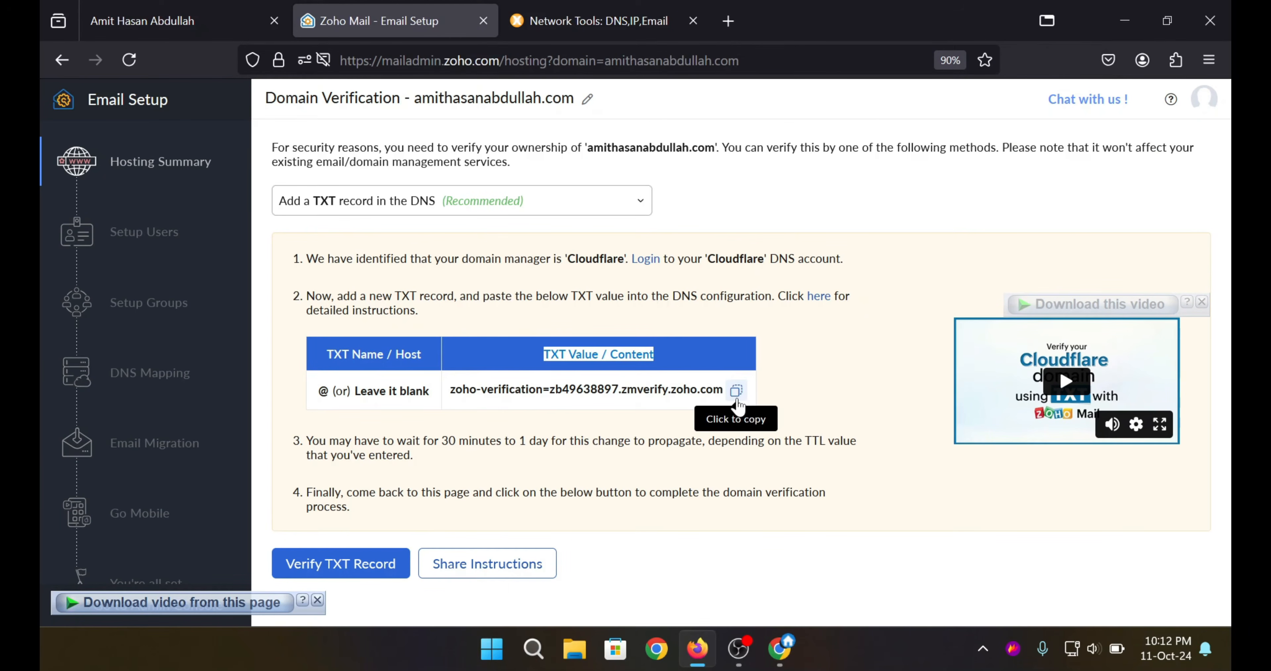
left_click(737, 390)
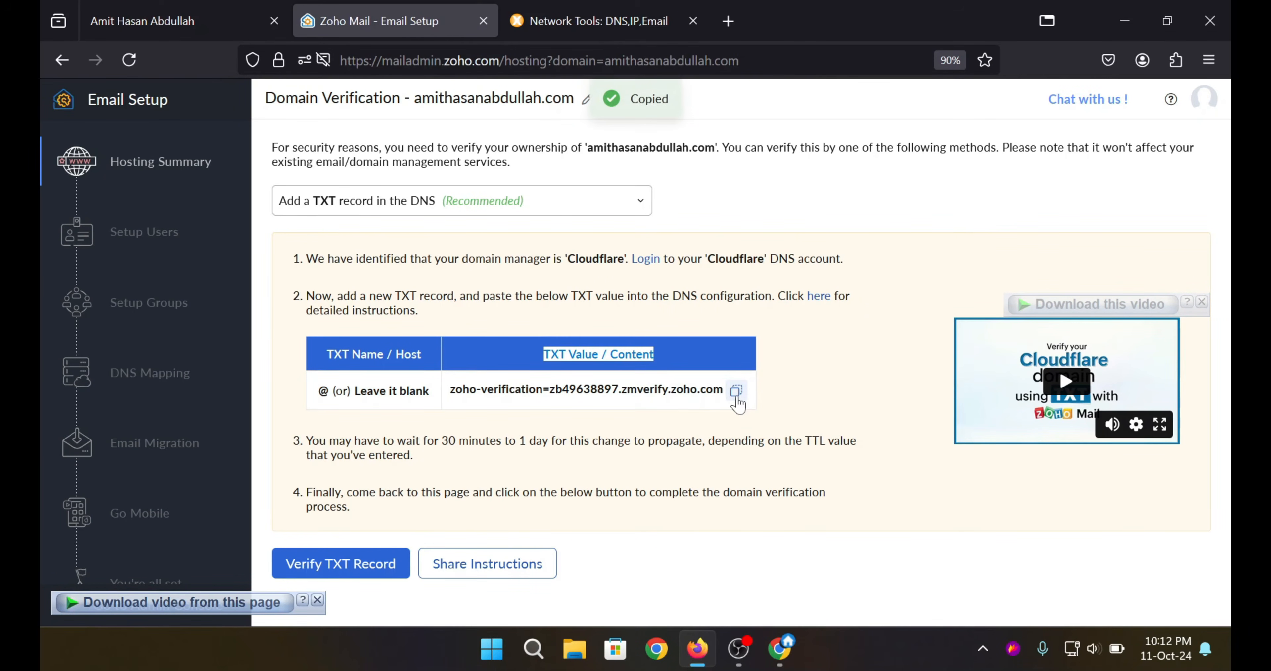
Paste the Zoho verification value into the root TXT record's content in Cloudflare and save it.
left_click(780, 648)
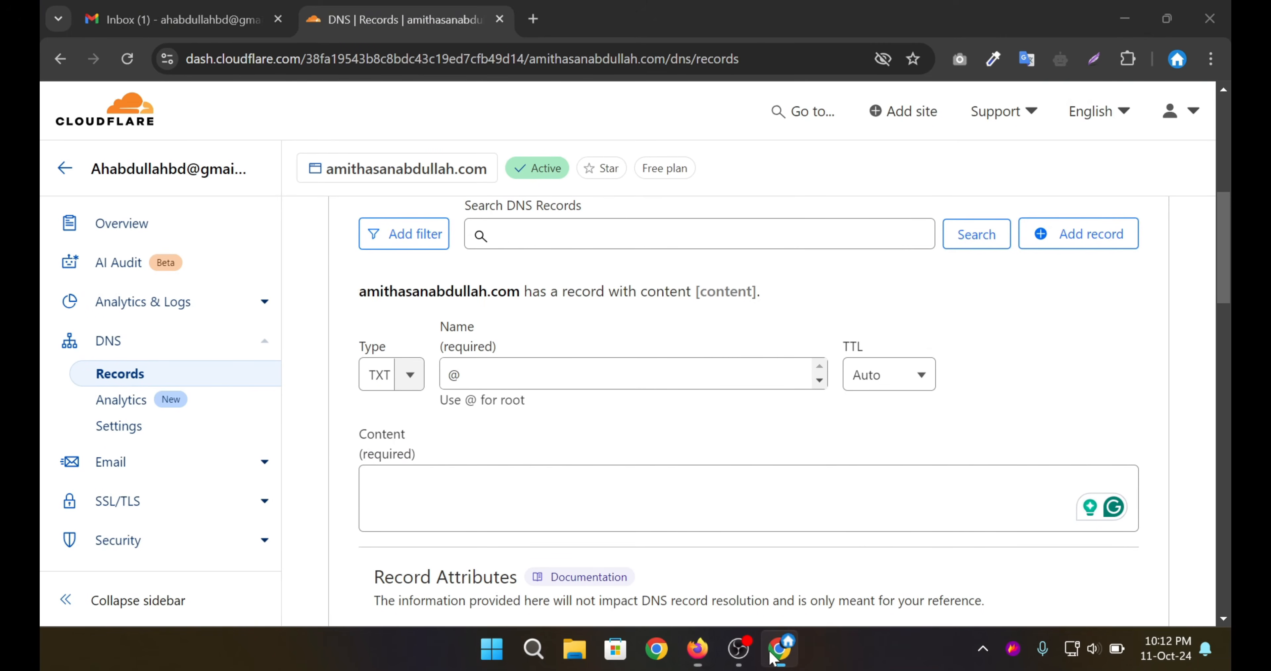
left_click(420, 482)
key("ctrl+v")
scroll(774, 456, "down", 5)
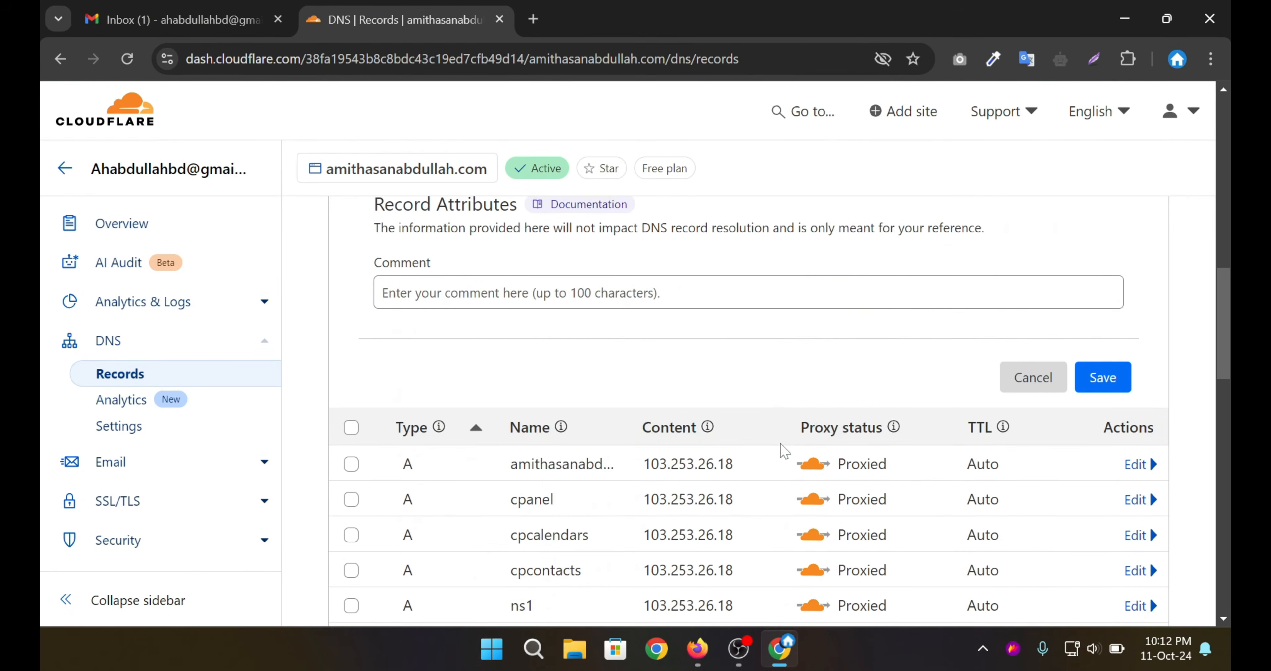
left_click(1106, 378)
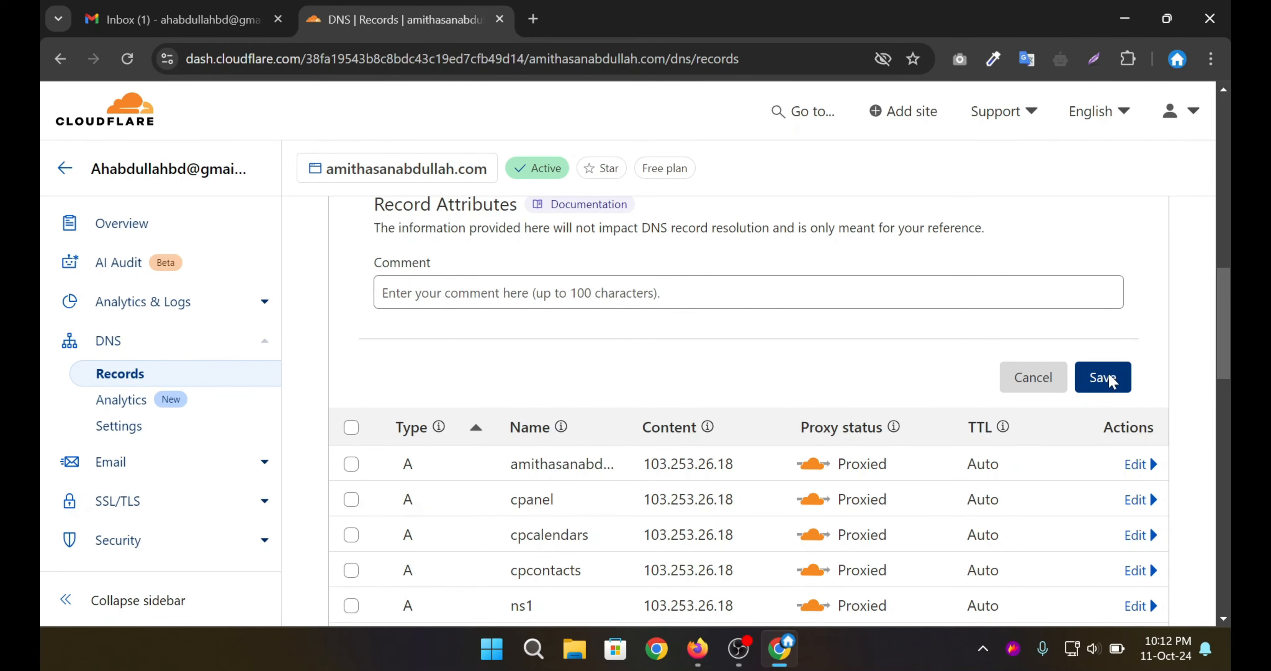
left_click(697, 648)
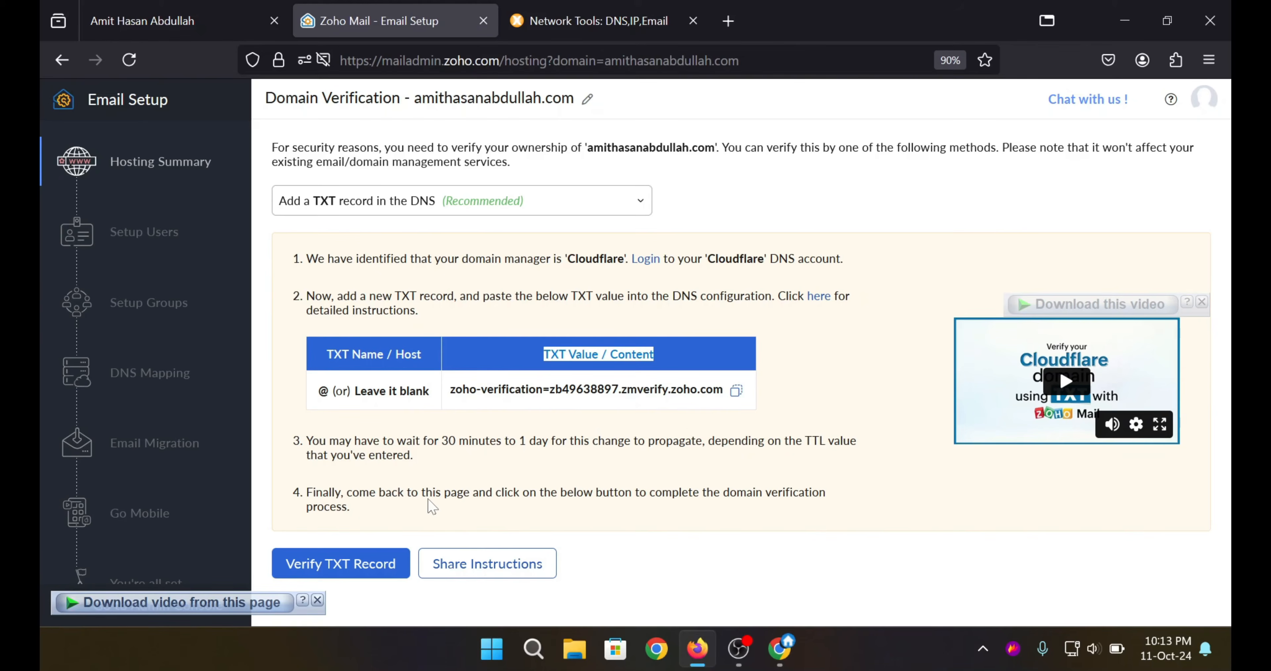
Dismiss the download bar and have Zoho verify the domain's TXT record.
left_click(430, 502)
left_click(318, 600)
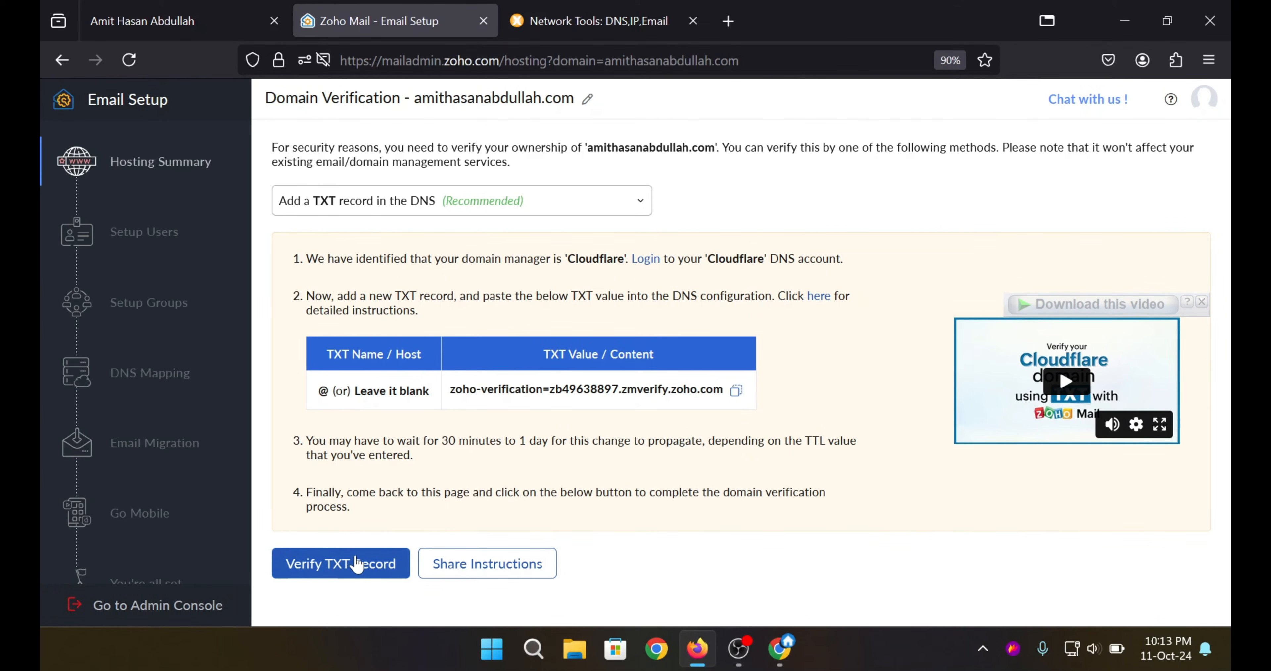
left_click(335, 567)
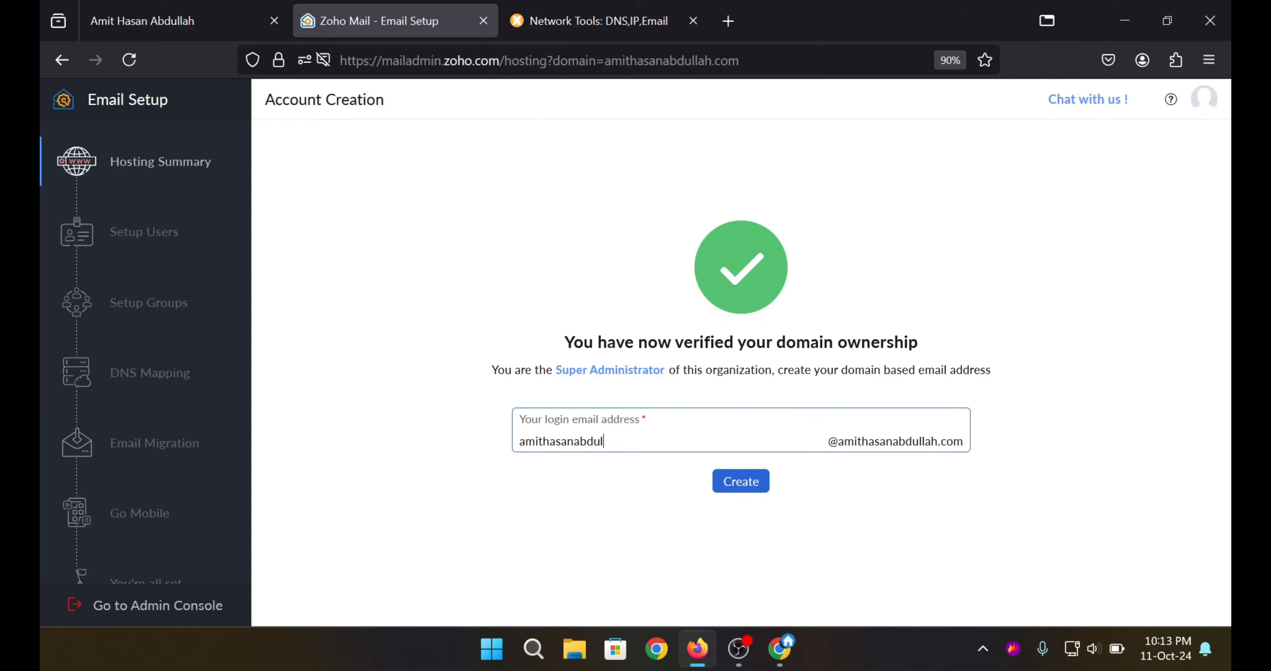
Correct the administrator's login name and create the domain-based login email address.
key("BackSpace")
key("BackSpace")
left_click_drag(828, 440, 972, 442)
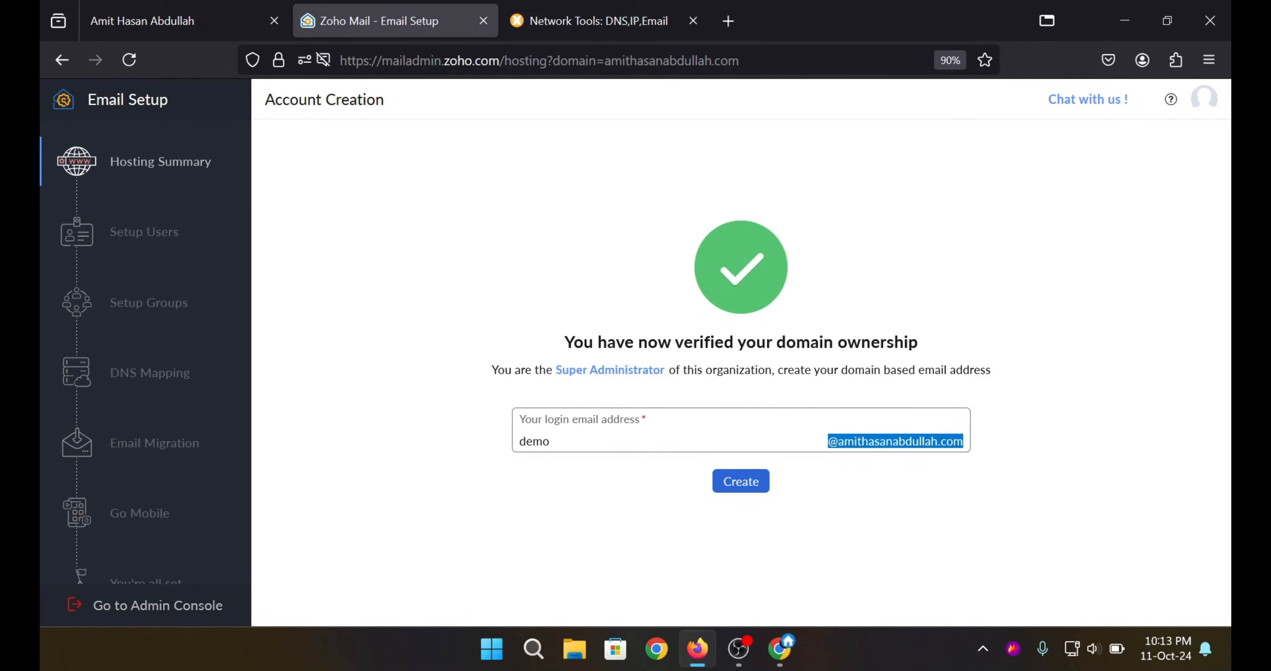
left_click(566, 441)
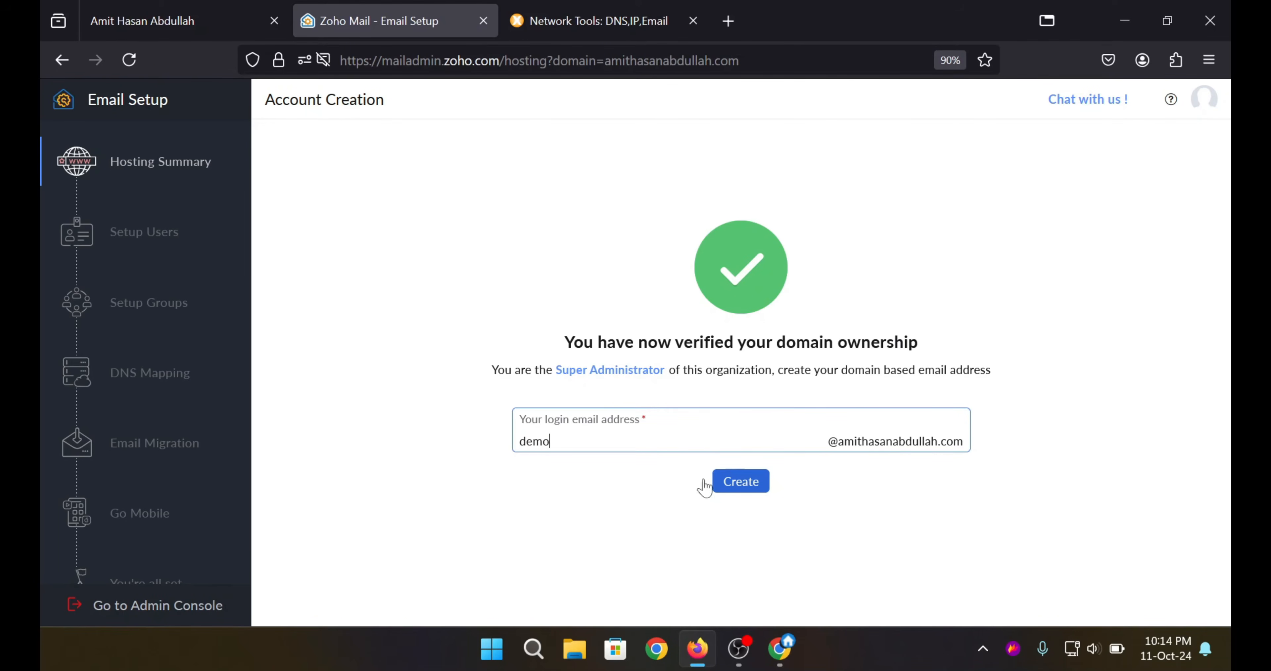
left_click(739, 487)
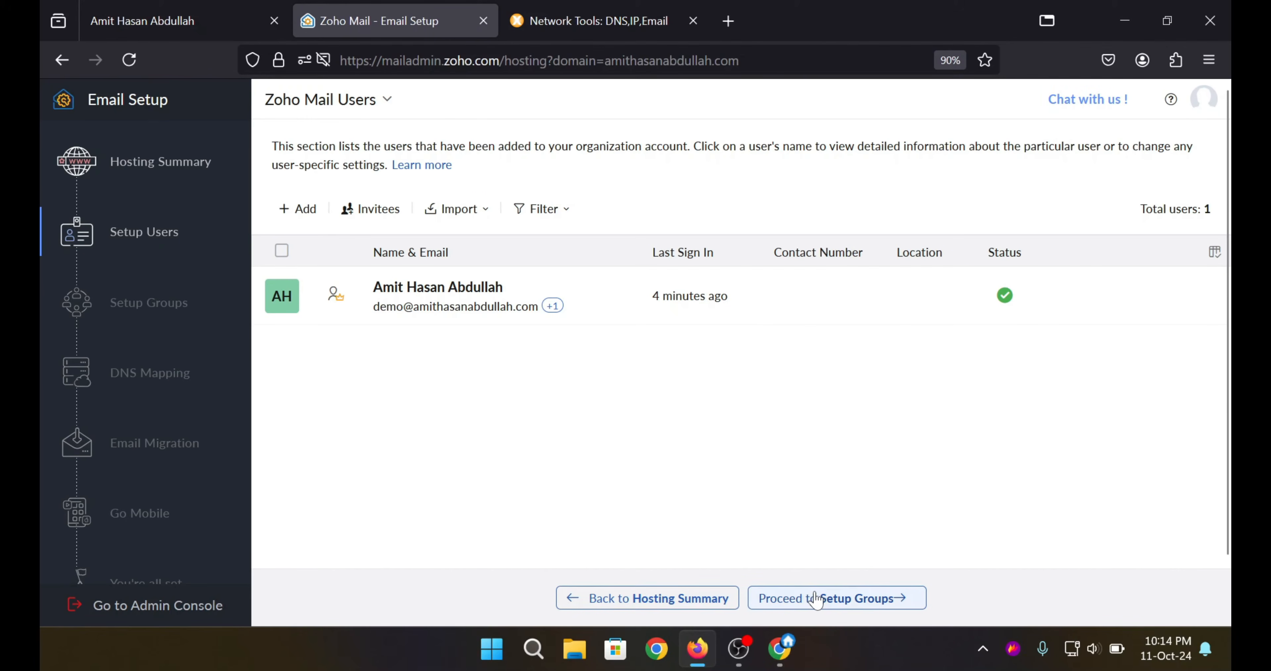
Proceed from Setup Groups onward toward the DNS Mapping step.
left_click(845, 601)
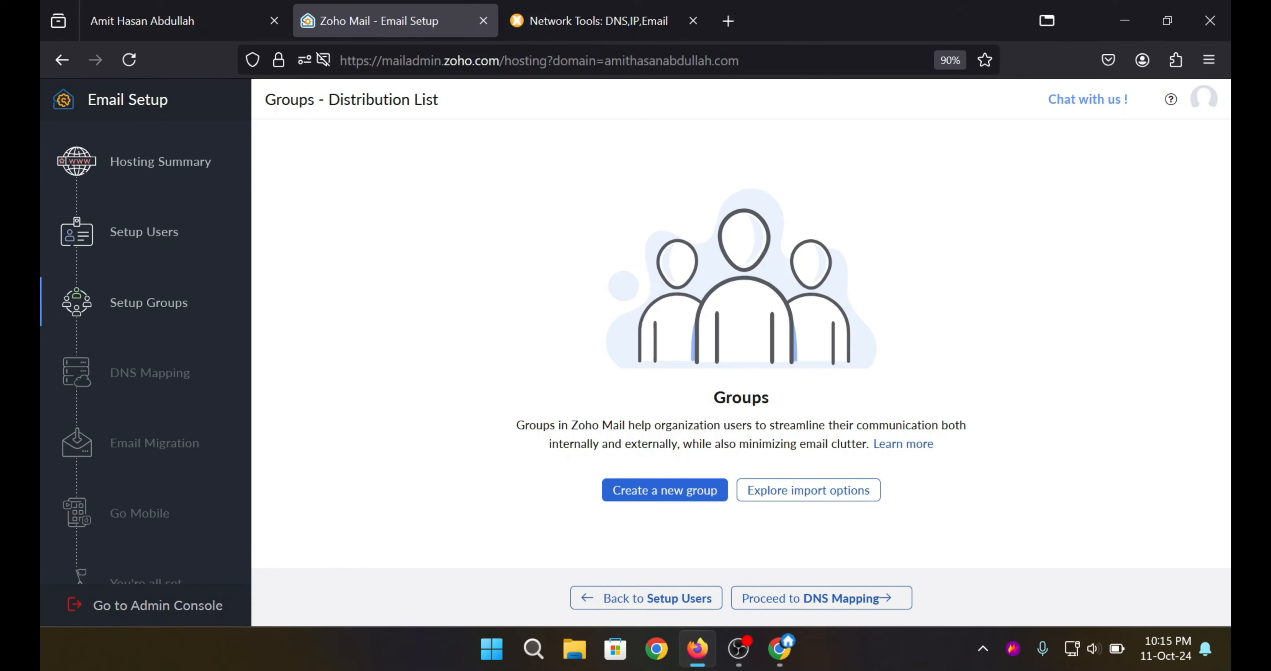
left_click(840, 600)
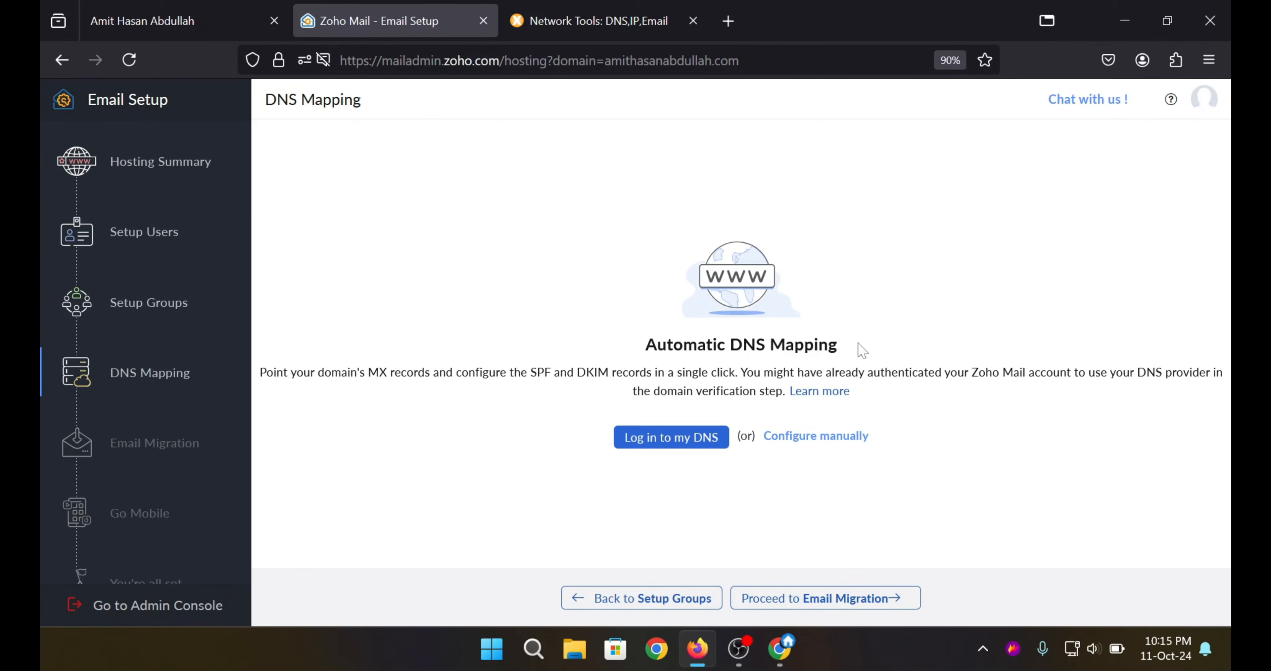
Show Zoho's DNS records for manual setup and review the DKIM host name.
left_click(811, 442)
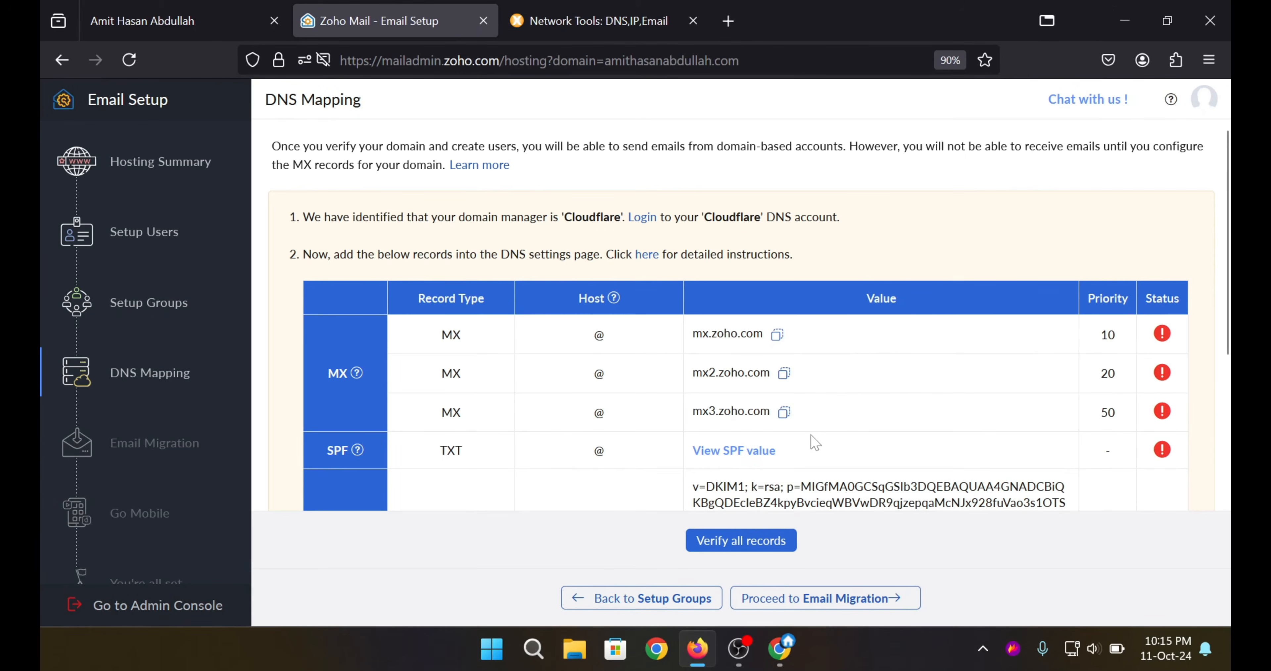
scroll(723, 367, "down", 2)
left_click_drag(433, 252, 492, 260)
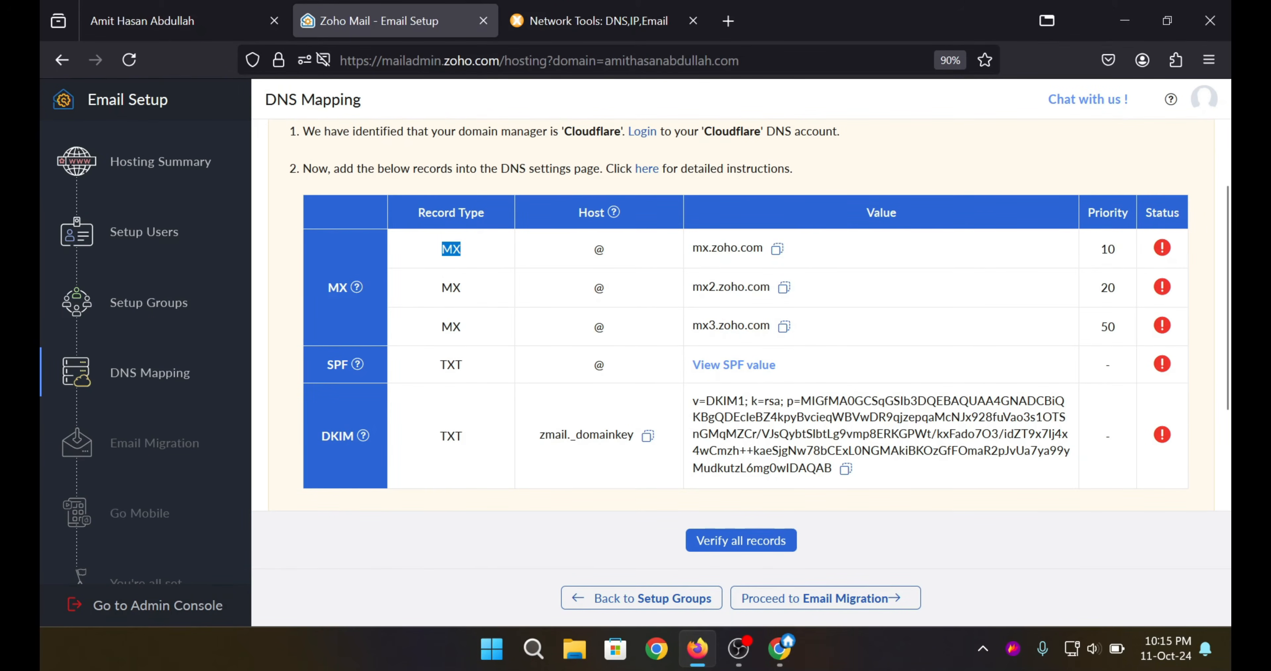
left_click_drag(539, 435, 600, 435)
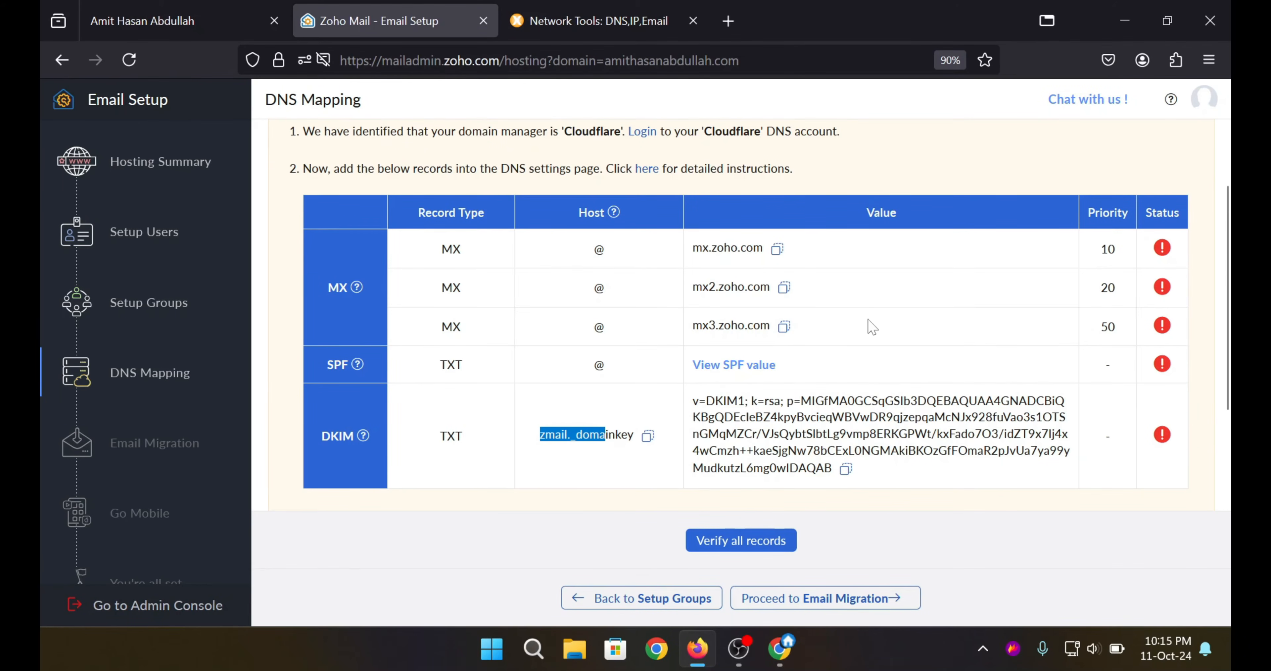
scroll(873, 327, "down", 3)
scroll(838, 315, "up", 4)
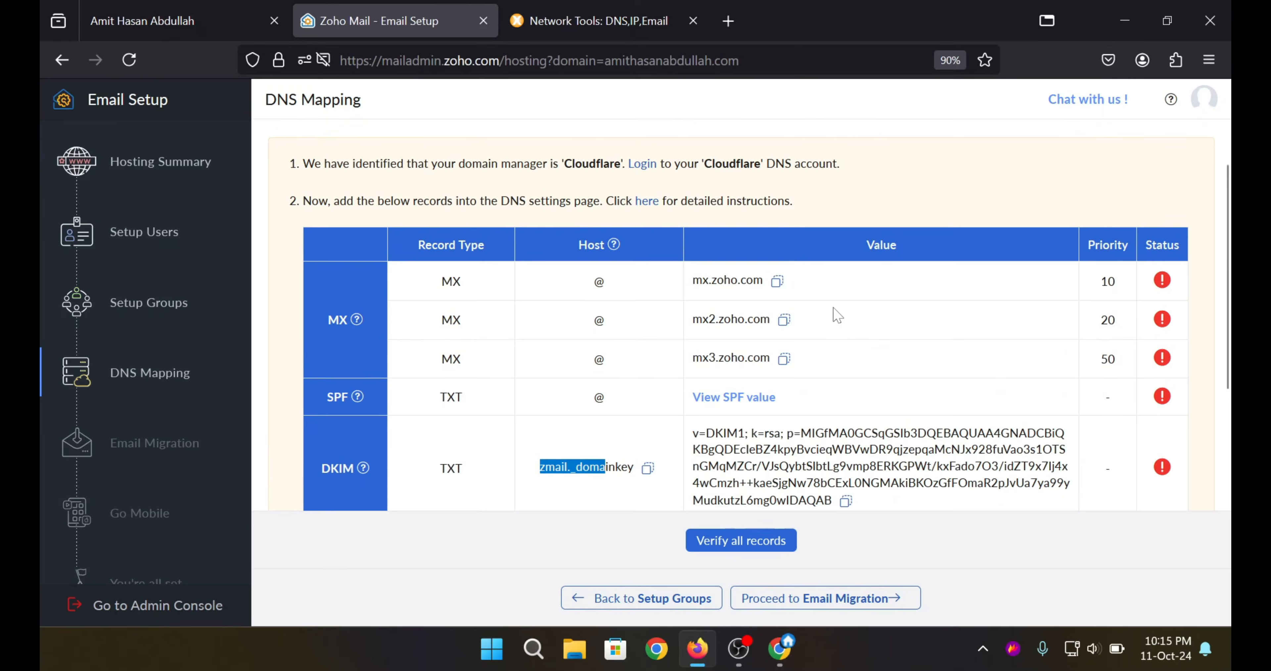
Check the MX priorities 10 and 20, then copy the mx.zoho.com mail server value.
left_click_drag(563, 284, 604, 281)
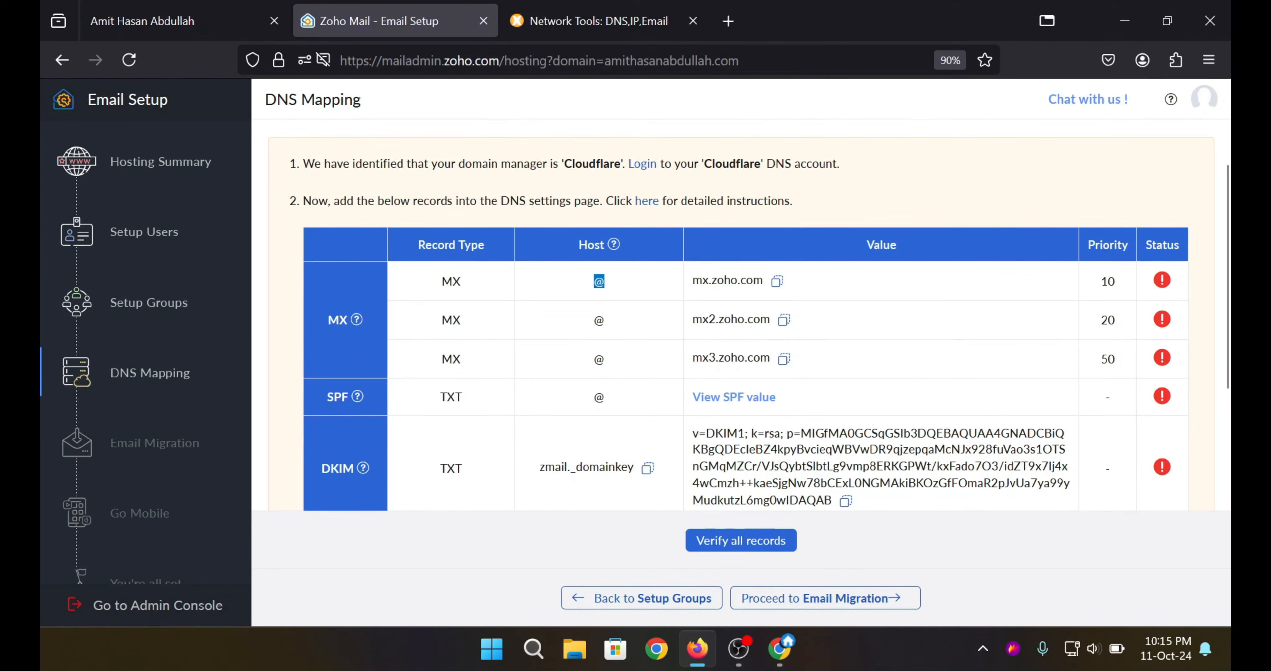
left_click(830, 276)
left_click_drag(1097, 282, 1120, 282)
left_click_drag(1095, 321, 1117, 322)
left_click(1110, 358)
left_click(777, 281)
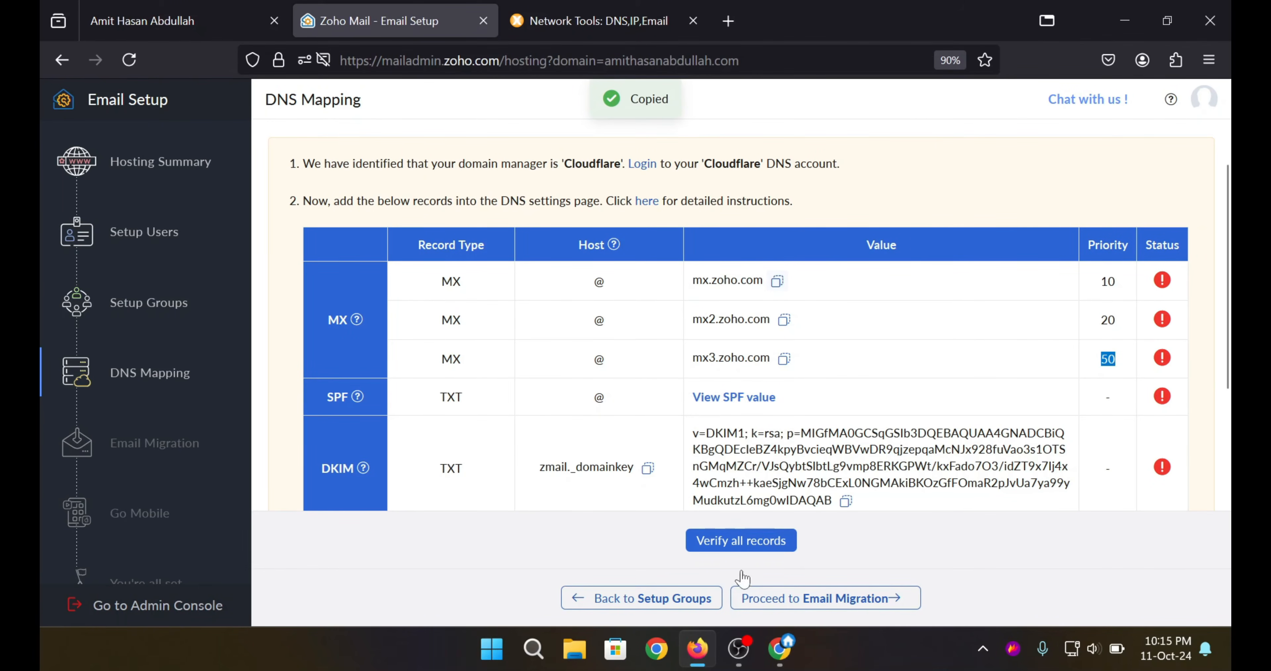
left_click(779, 648)
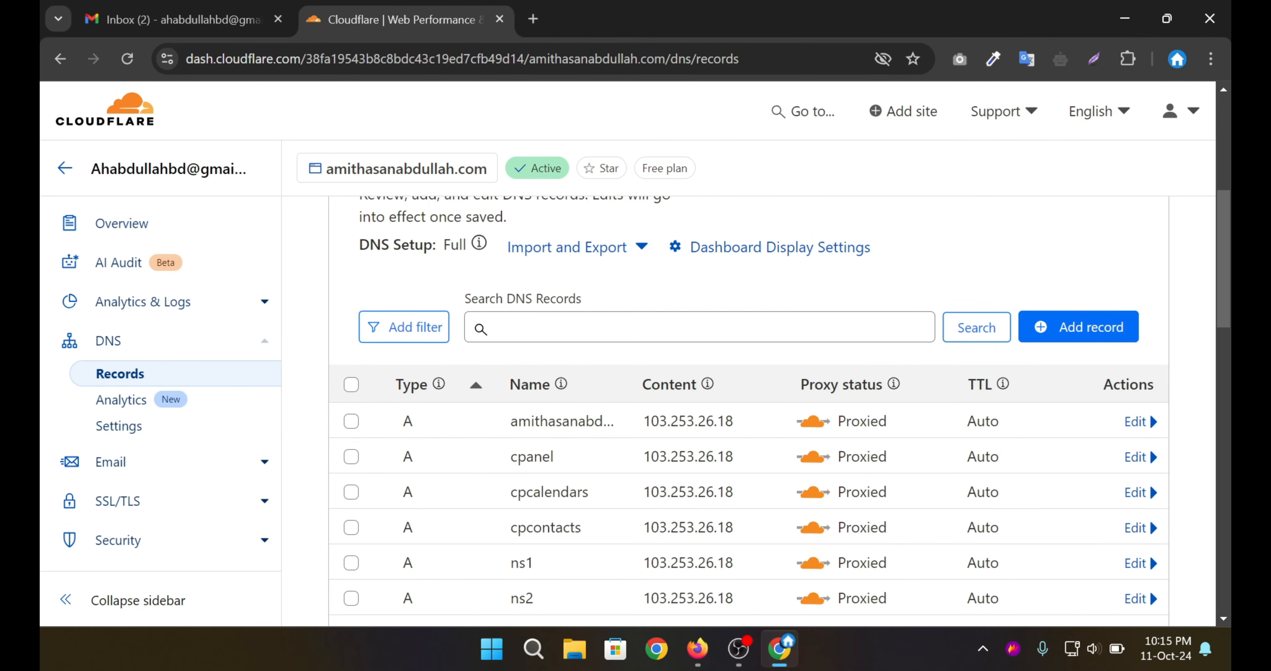
Add a Cloudflare MX record for @ pointing to mx.zoho.com with priority 10.
left_click(1067, 327)
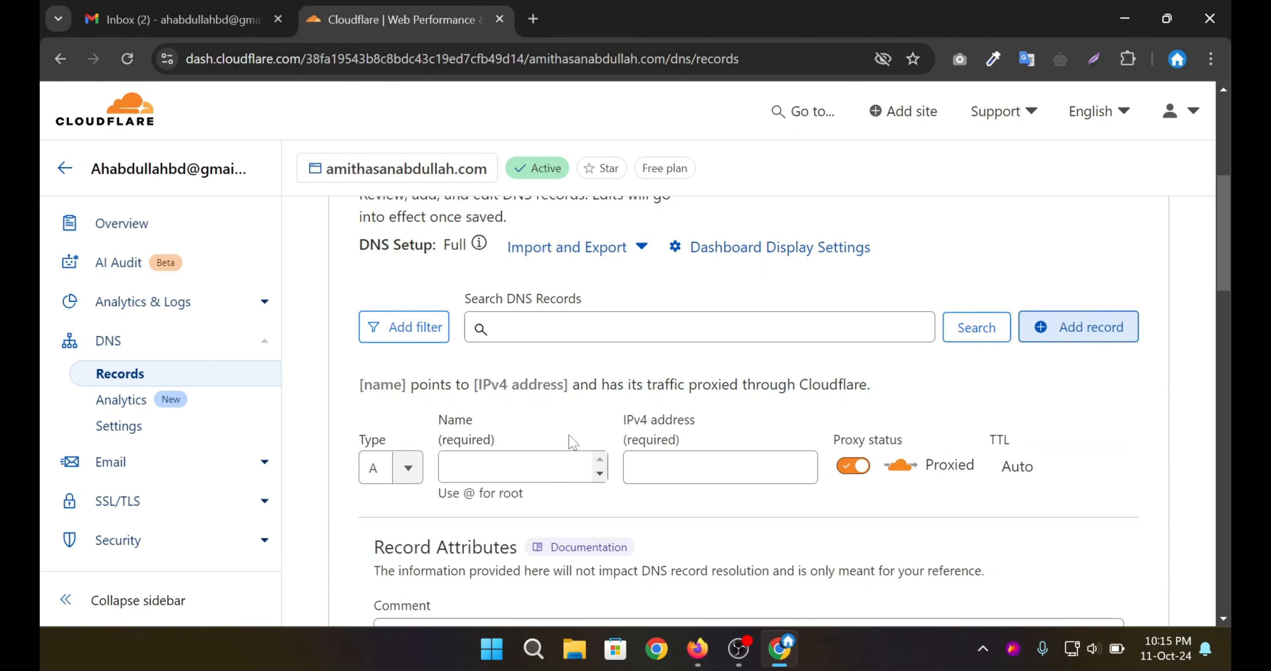
left_click(375, 468)
type("mx")
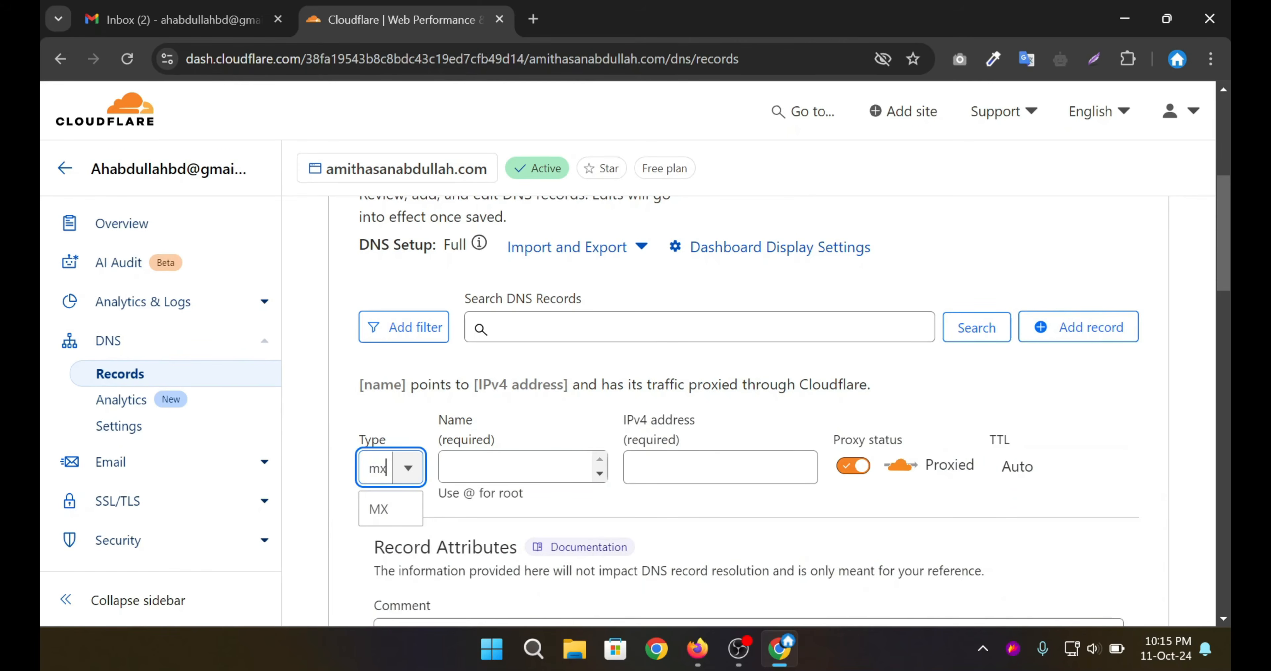
left_click(382, 509)
key("Tab")
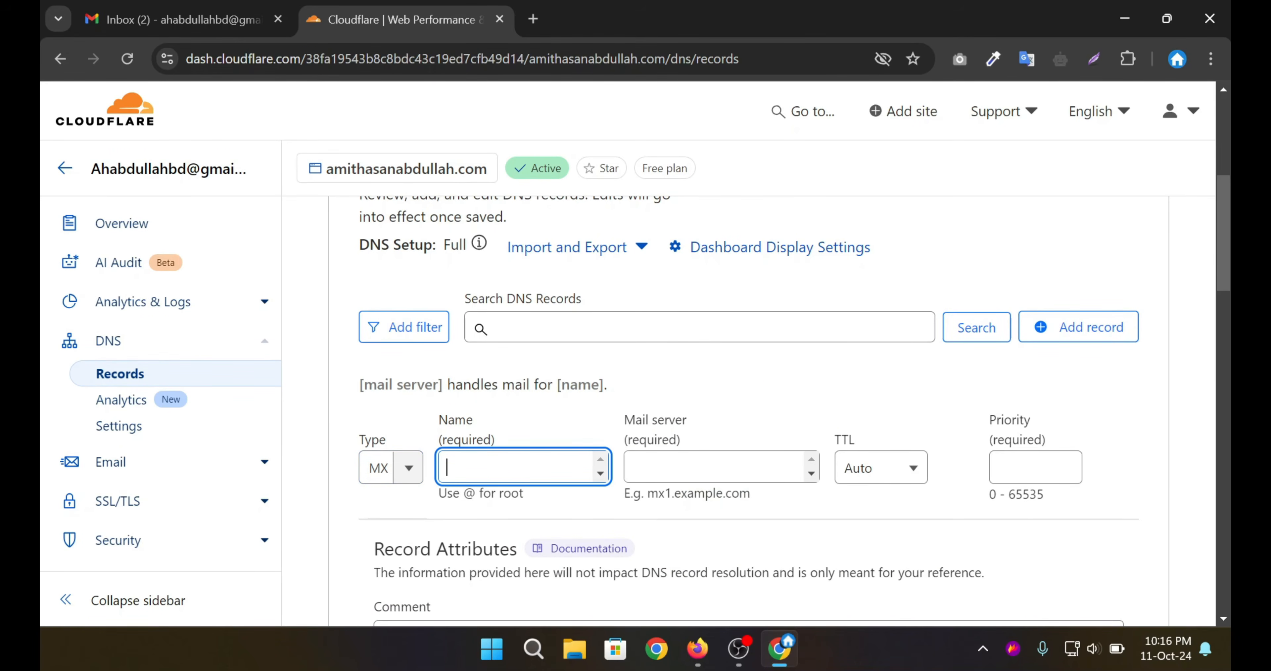
type("@")
left_click(714, 467)
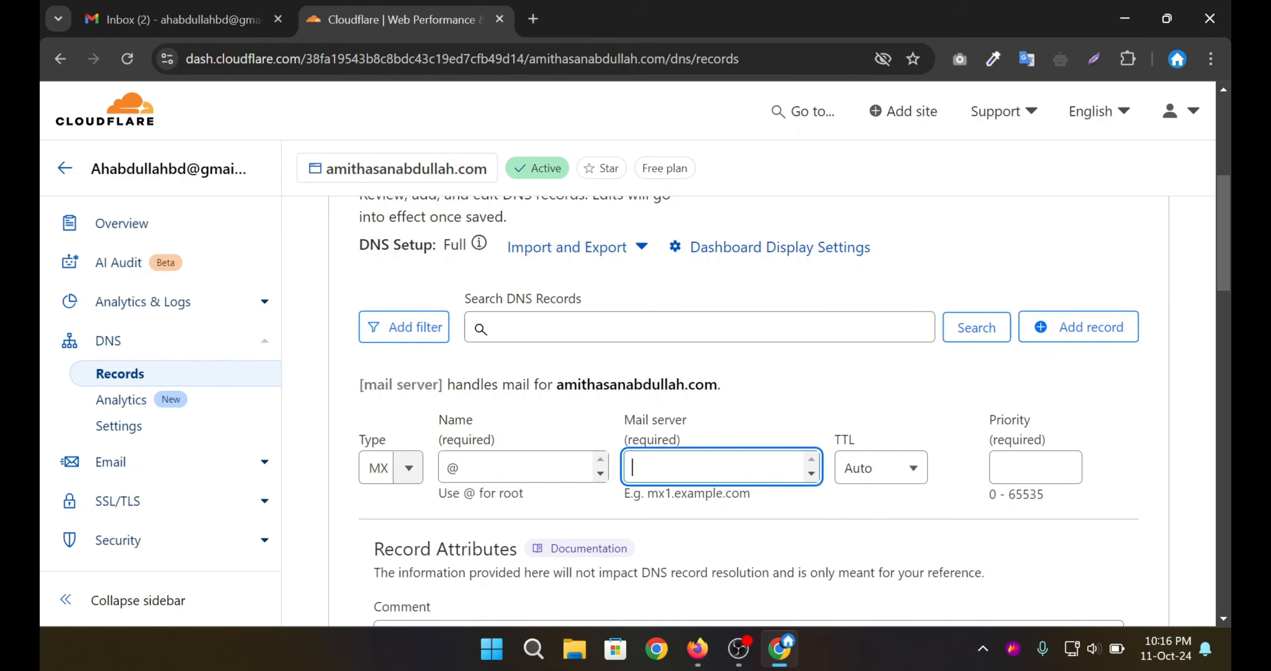
key("ctrl+v")
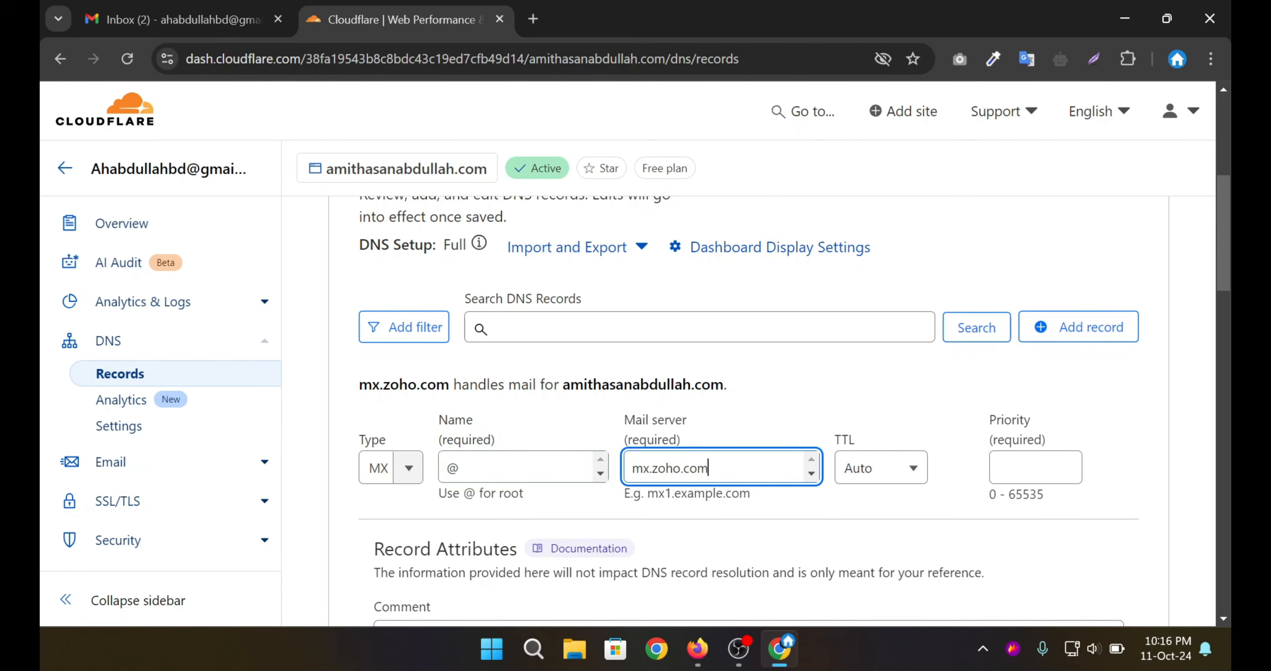
left_click(1027, 467)
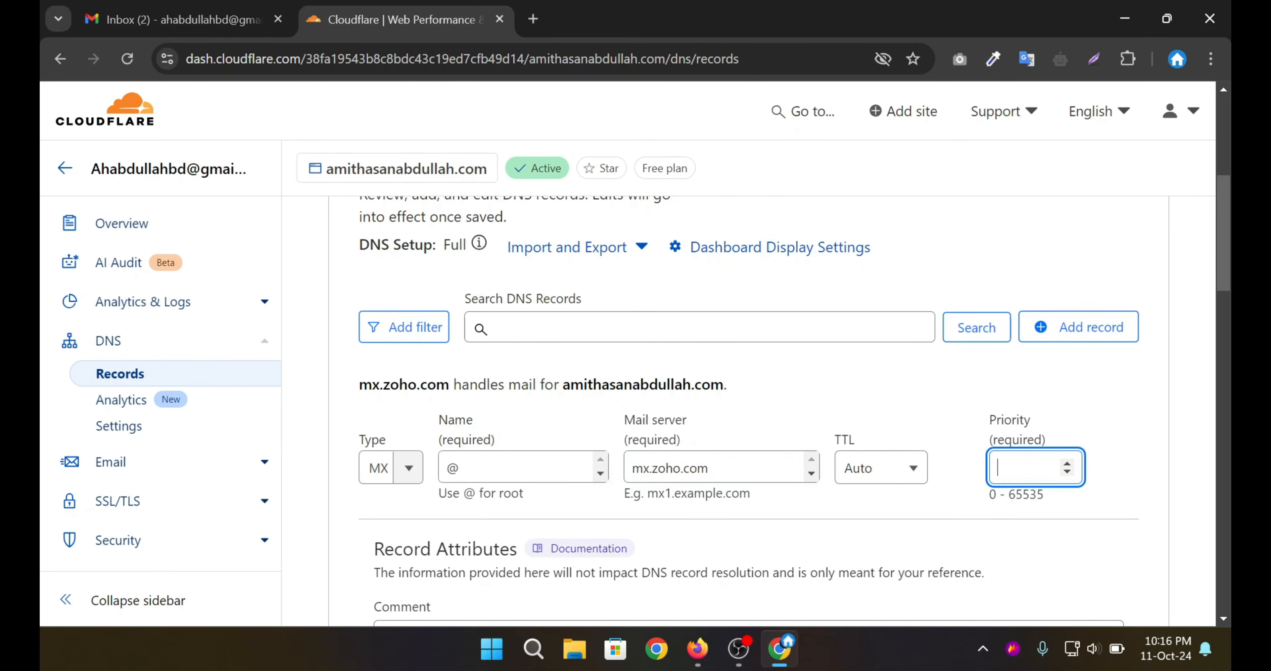
type("10")
scroll(964, 402, "down", 5)
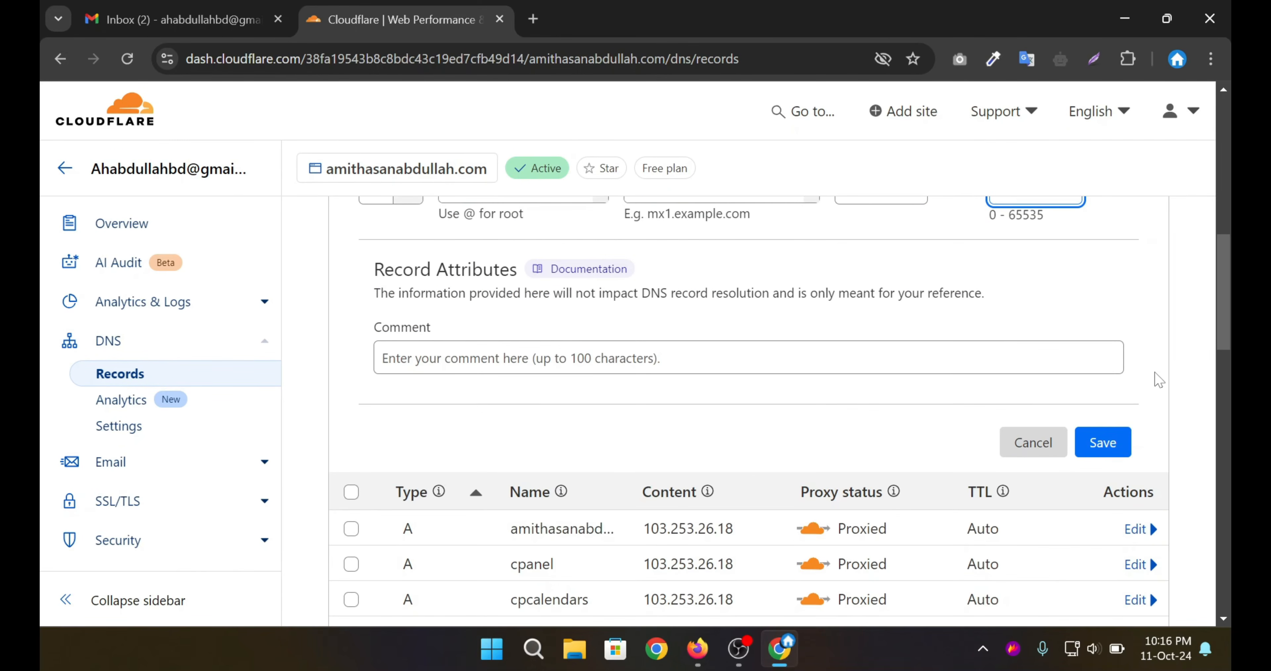
left_click(1110, 440)
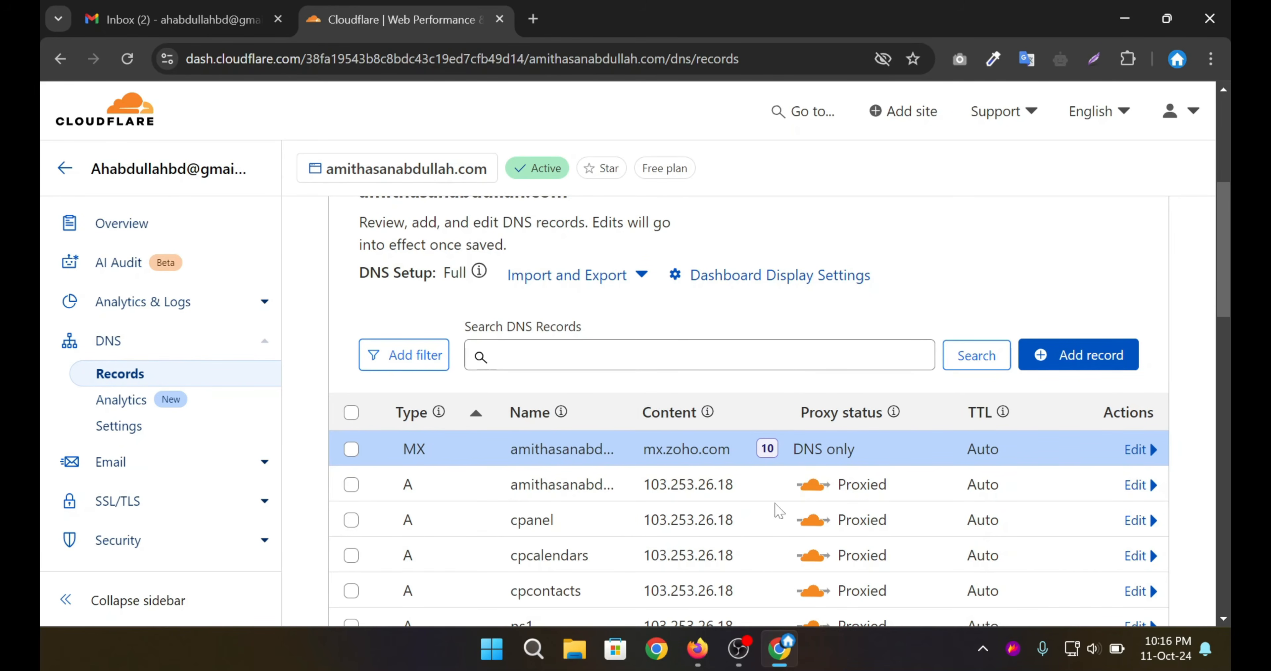
left_click(693, 664)
Add an MX record for @ pointing to mx2.zoho.com with priority 20.
left_click(780, 320)
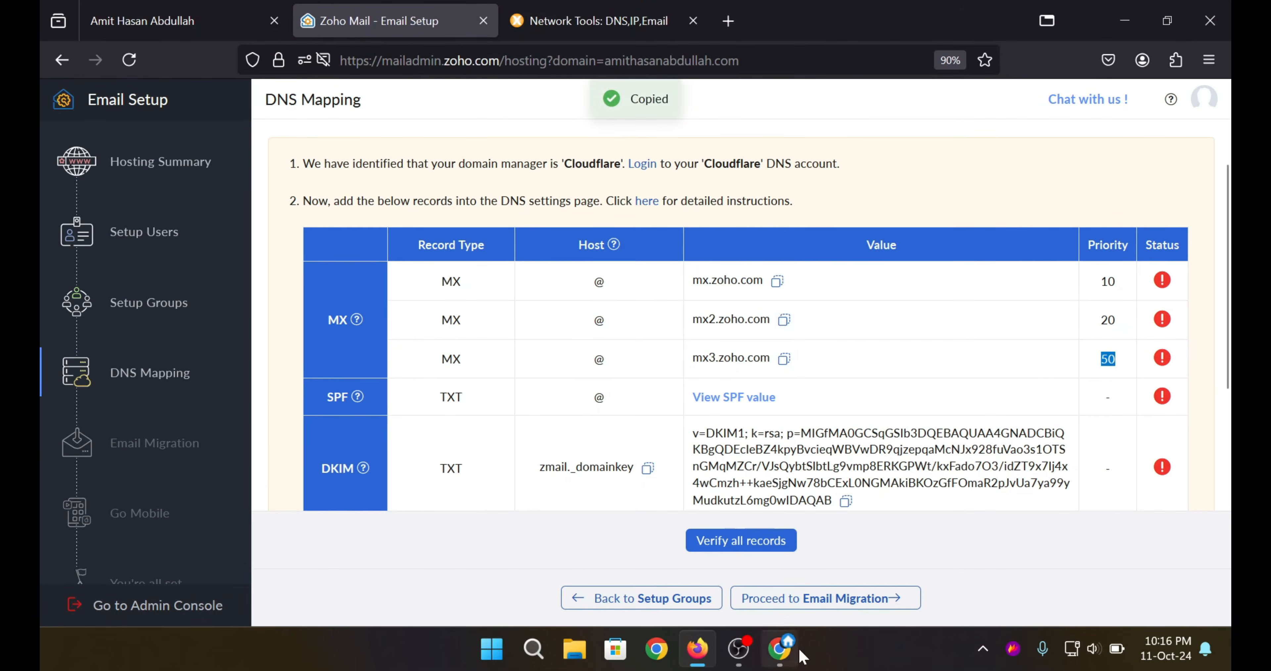
left_click(793, 652)
left_click(1078, 355)
left_click(390, 495)
type("m")
left_click(379, 537)
left_click(514, 495)
type("@")
left_click(710, 495)
key("ctrl+v")
left_click(1029, 495)
type("20")
scroll(1041, 494, "down", 1)
scroll(1036, 387, "down", 2)
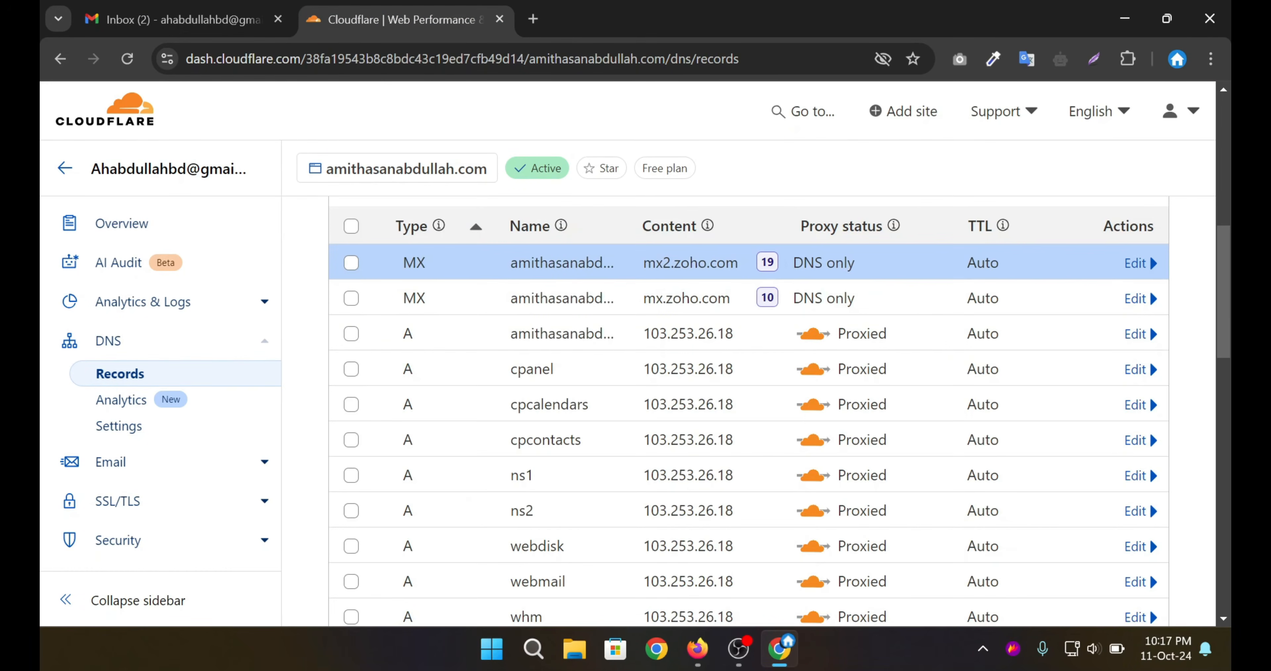
Add an MX record for @ pointing to mx3.zoho.com with priority 50.
left_click(697, 648)
left_click(779, 647)
left_click(1061, 355)
left_click(380, 494)
type("mx")
key("Return")
left_click(516, 494)
type("@")
left_click(711, 494)
key("ctrl+v")
left_click(1029, 494)
type("50")
scroll(1031, 495, "down", 2)
left_click(1100, 555)
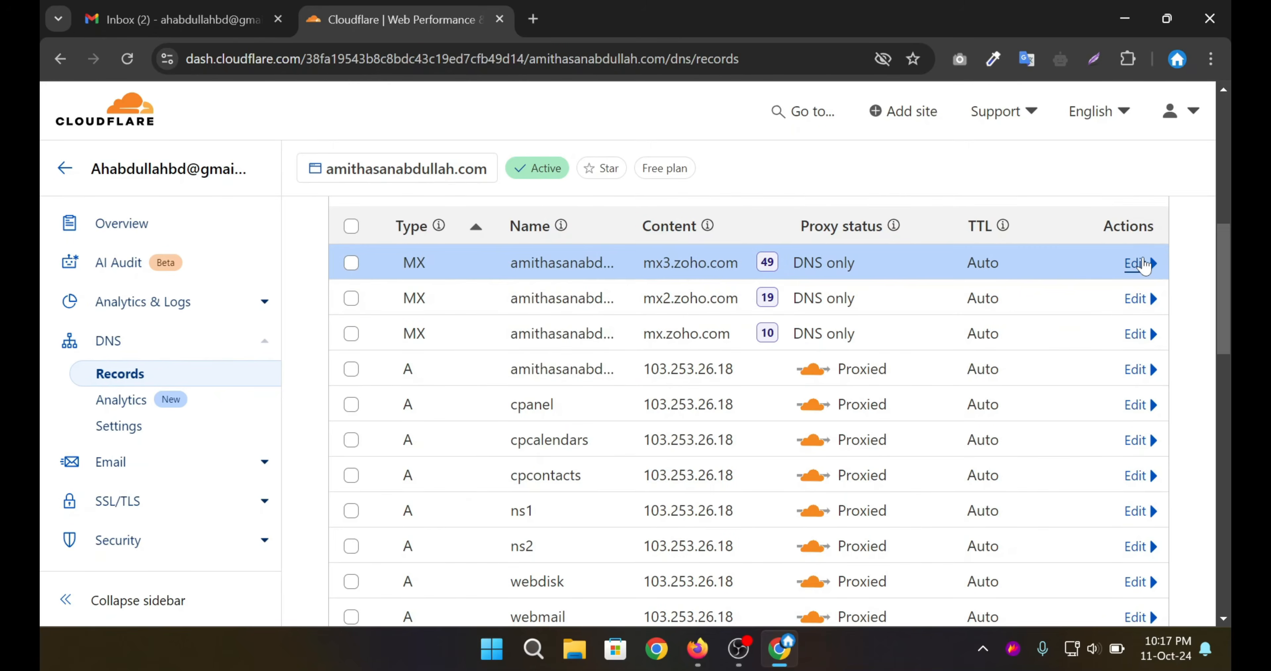
Correct the mx3.zoho.com record's priority to 50 and save it.
left_click(1138, 265)
left_click(1077, 341)
left_click(1127, 596)
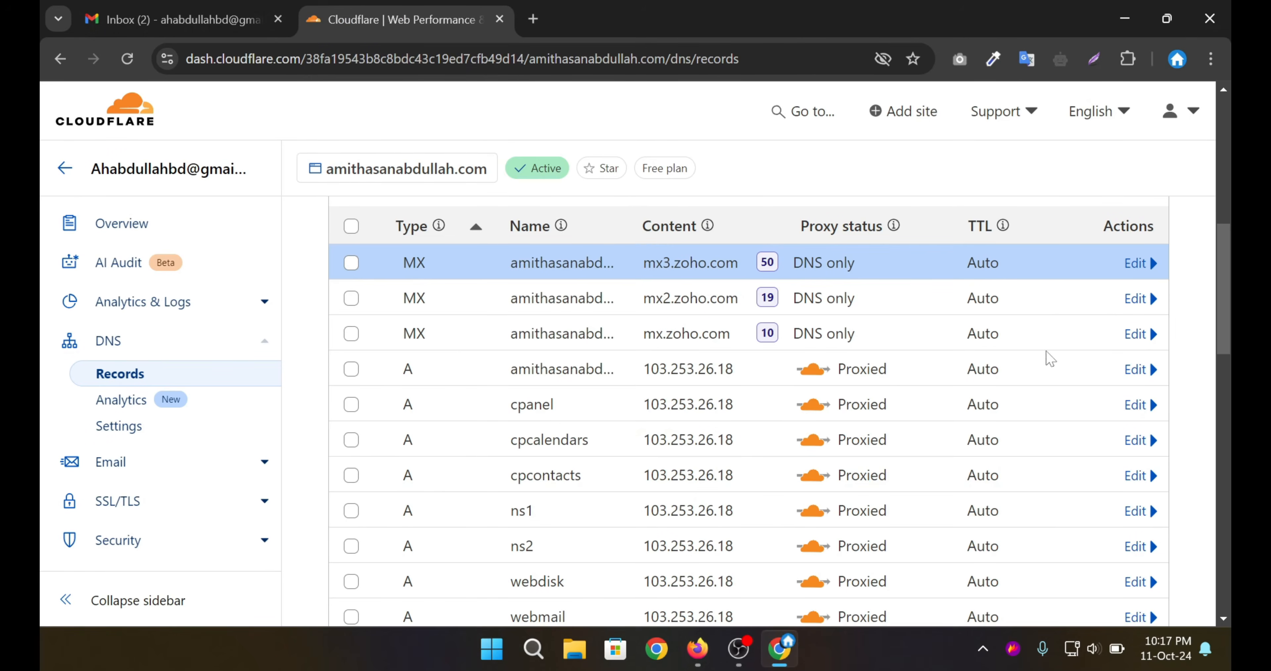
scroll(1051, 359, "up", 3)
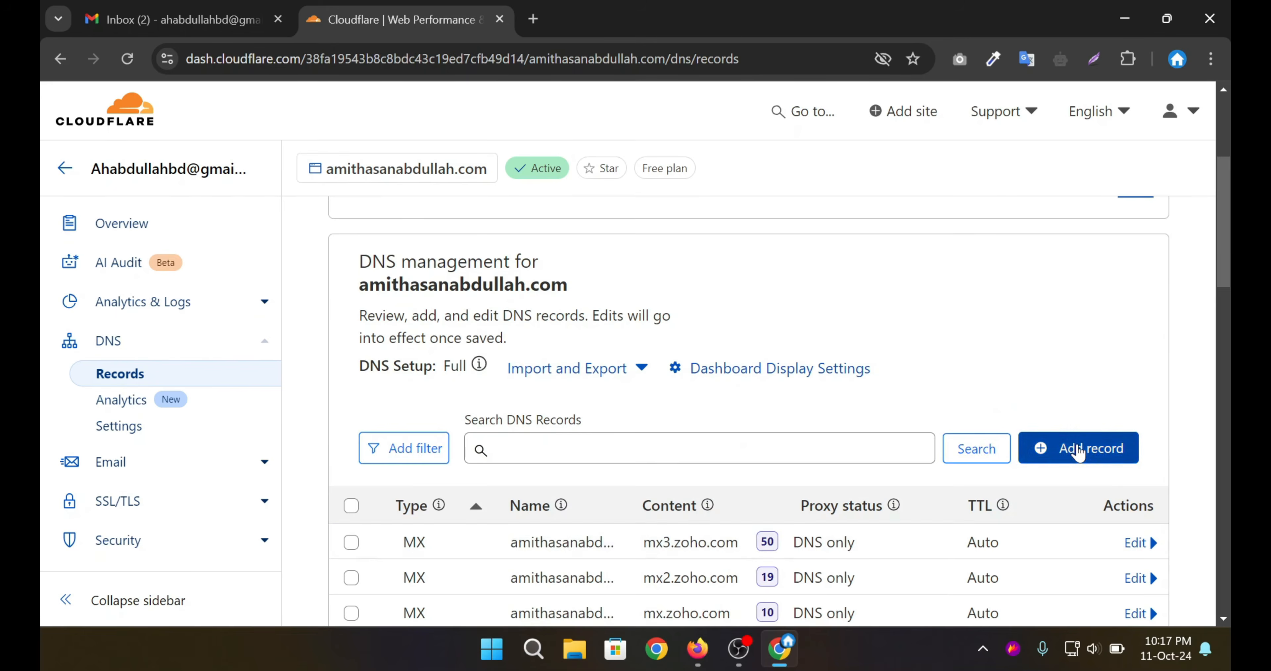
Add a TXT record for @ holding Zoho's SPF value.
left_click(1078, 448)
scroll(1078, 449, "down", 3)
left_click(379, 310)
type("txt")
left_click(382, 352)
left_click(503, 309)
type("@")
key("ctrl+v")
scroll(1104, 419, "down", 5)
left_click(1104, 419)
scroll(851, 395, "up", 3)
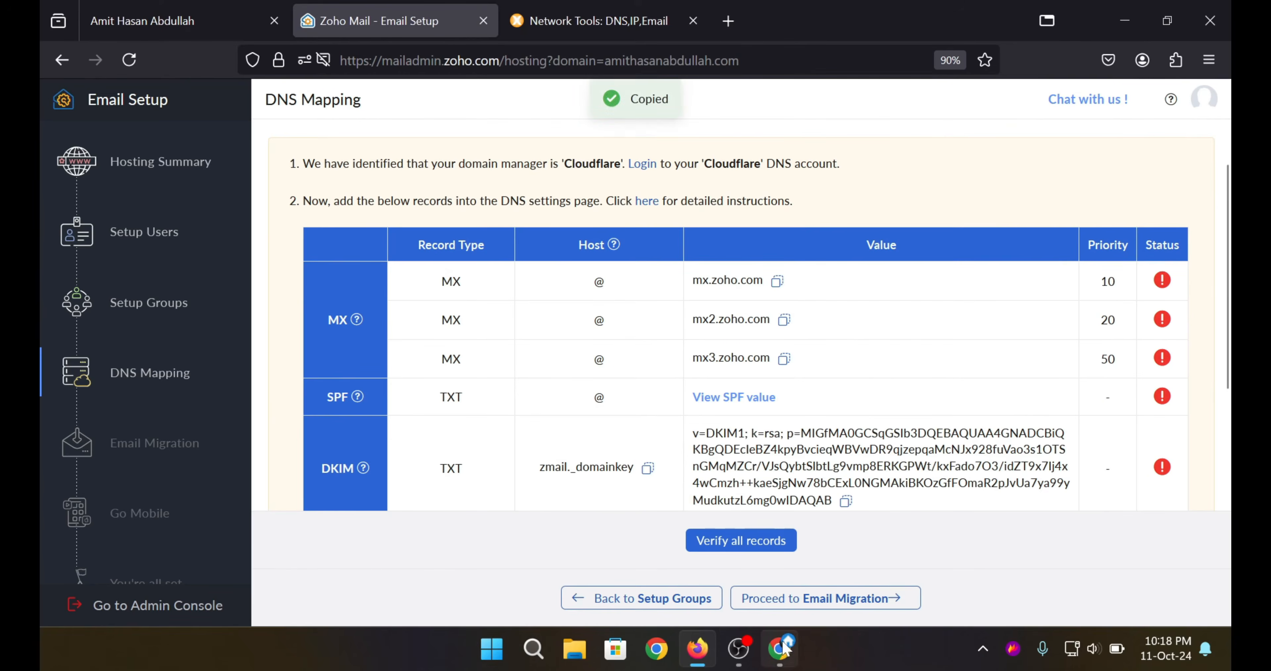
Create a TXT record named zmail._domainkey with Zoho's DKIM key as its content.
left_click(1049, 365)
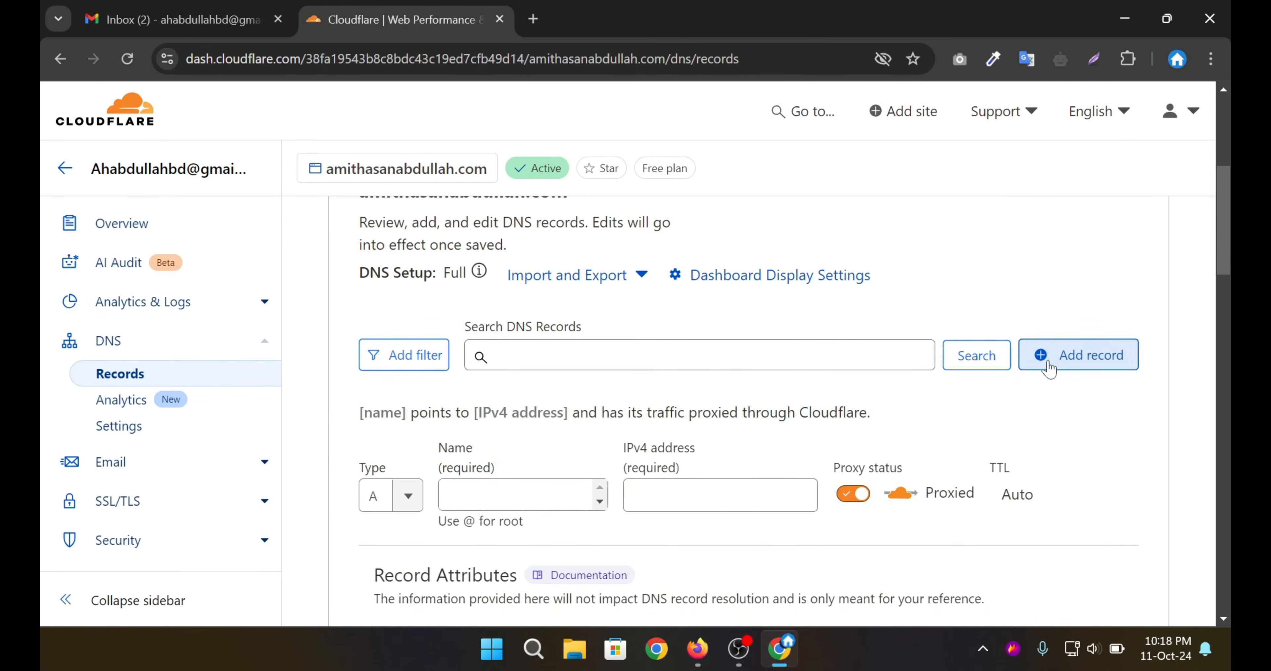
left_click(375, 495)
type("txt")
left_click(391, 538)
left_click(482, 503)
type("@")
key("ctrl+a")
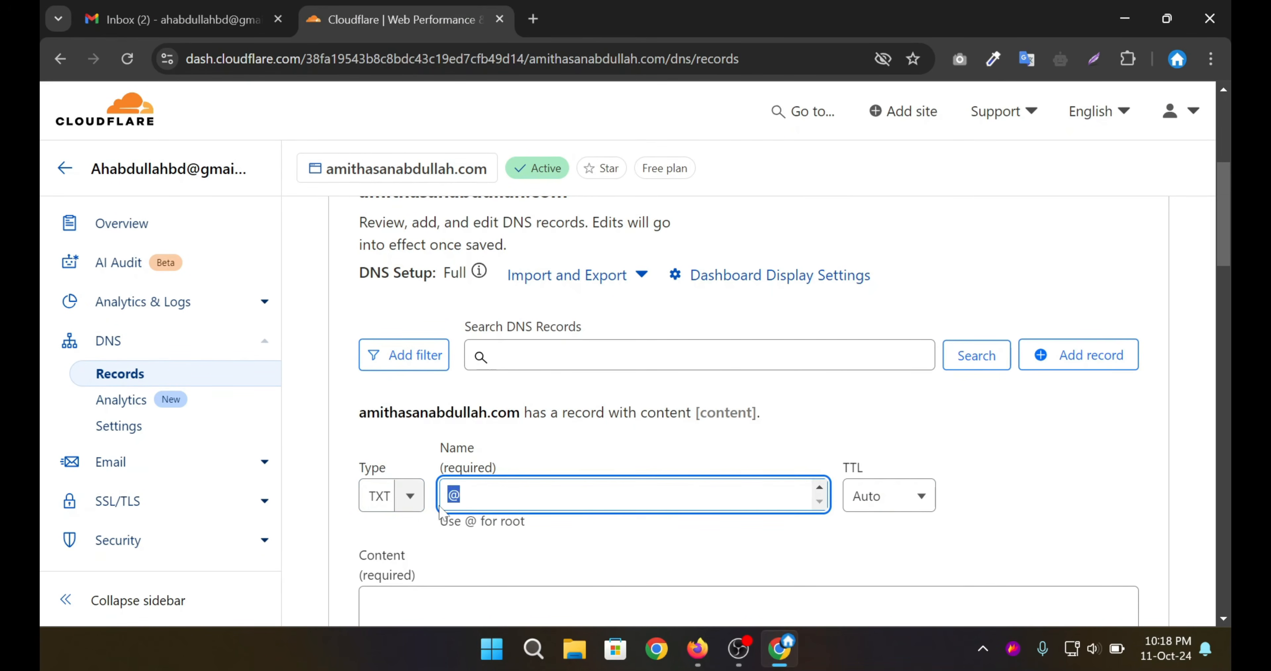
key("ctrl+v")
key("Tab")
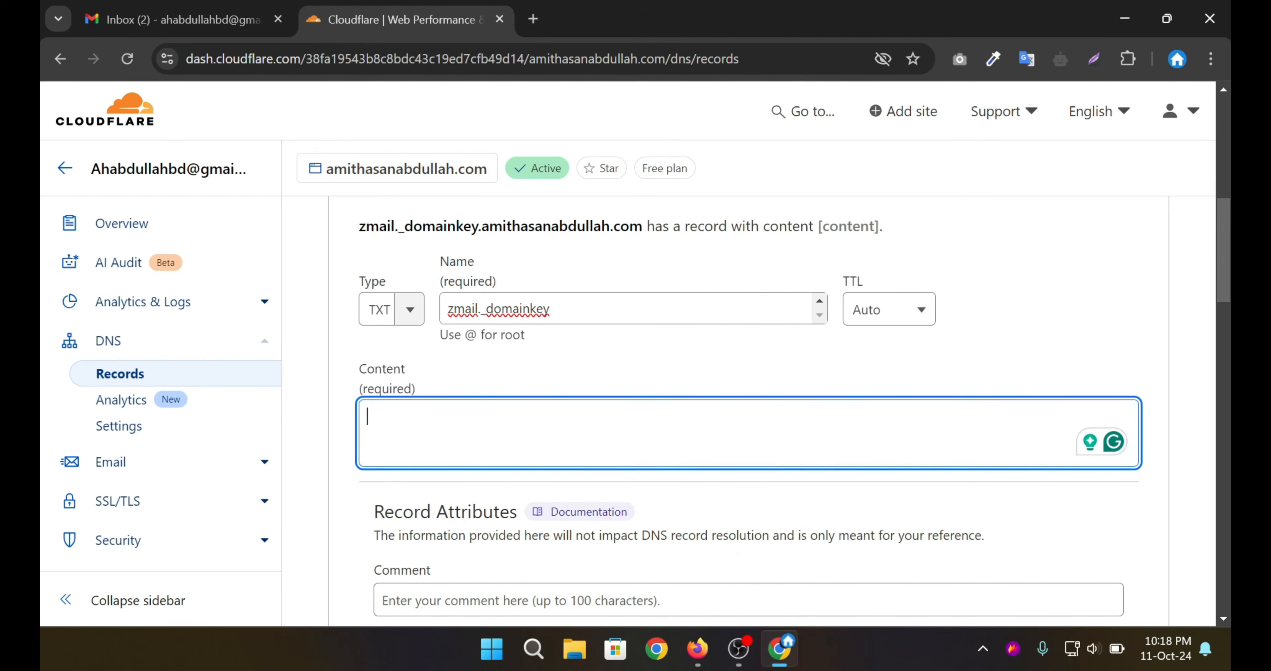
key("ctrl+v")
scroll(740, 394, "down", 5)
left_click(1103, 472)
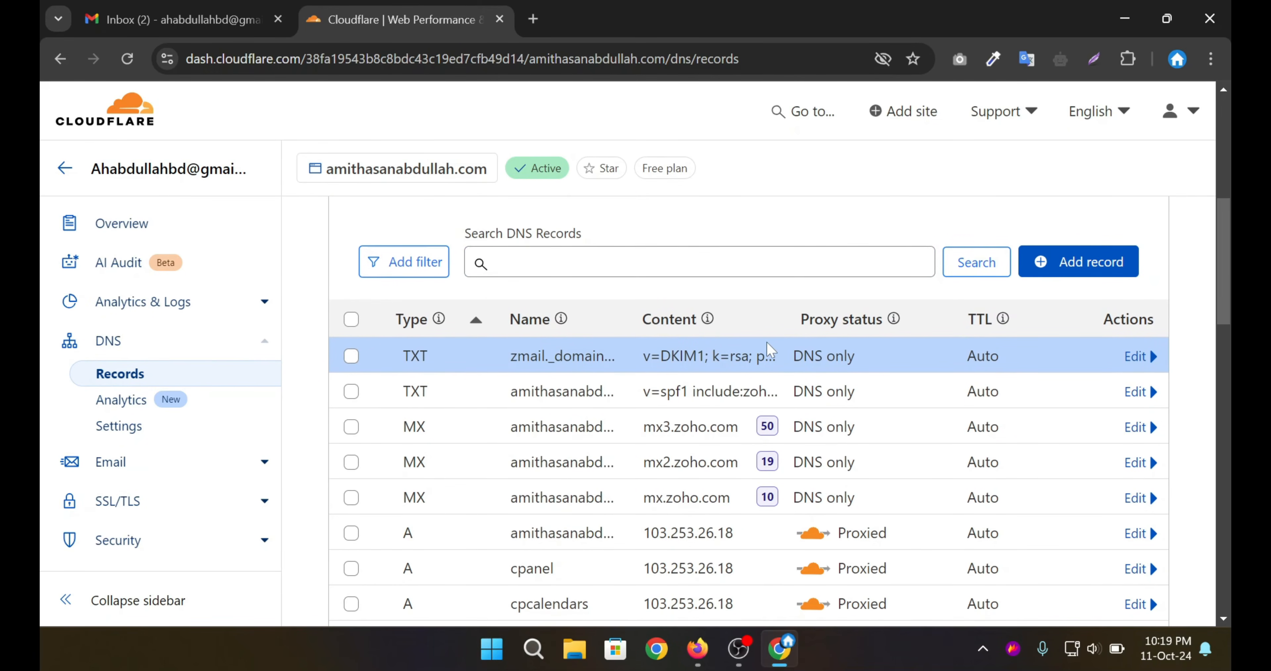
Find the old root MX record pointing to the domain itself and delete it.
scroll(740, 349, "down", 5)
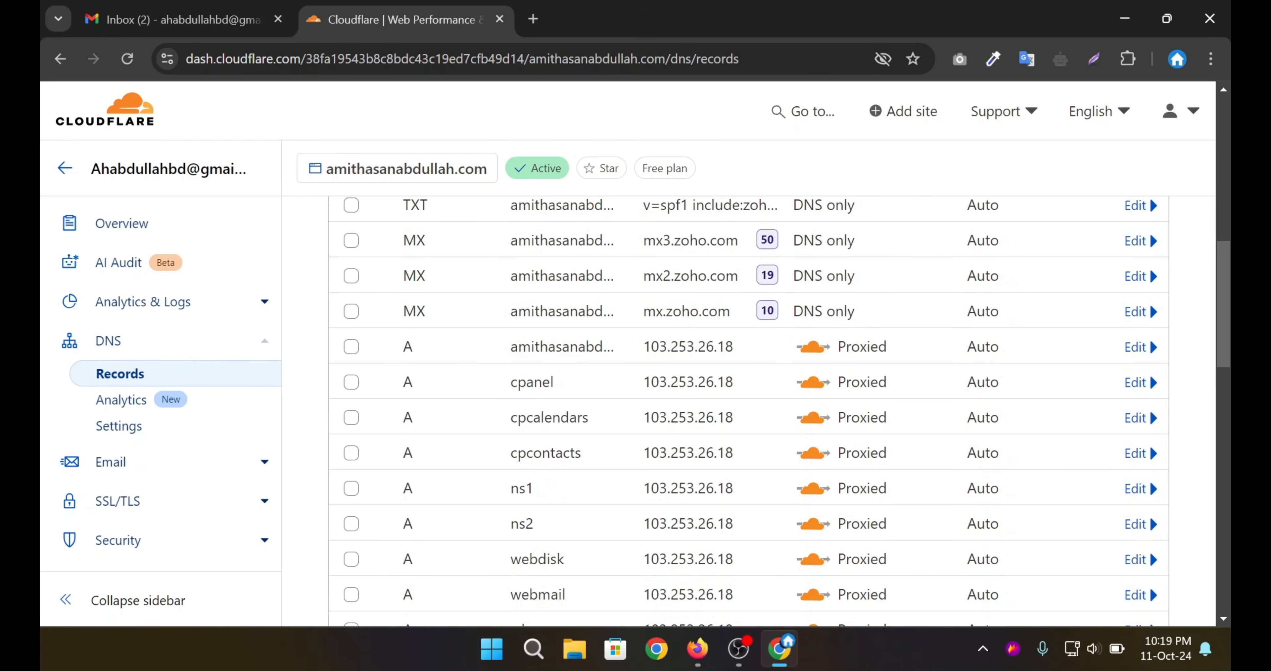
scroll(688, 354, "down", 2)
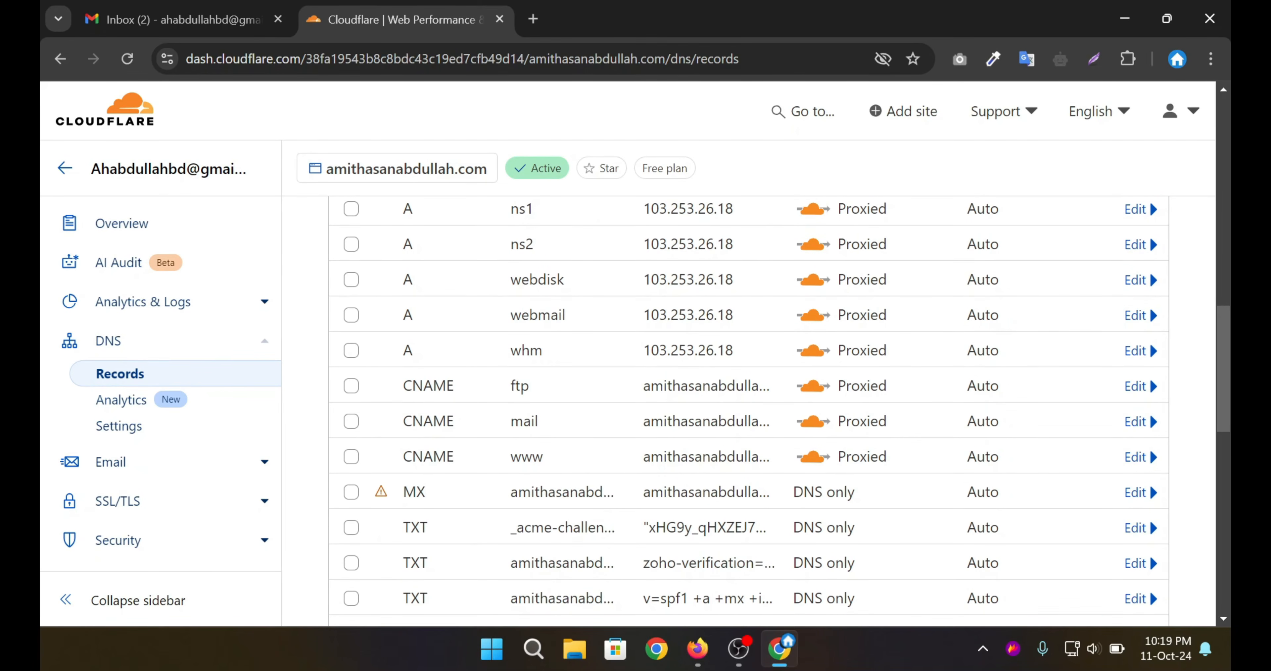
scroll(740, 409, "down", 2)
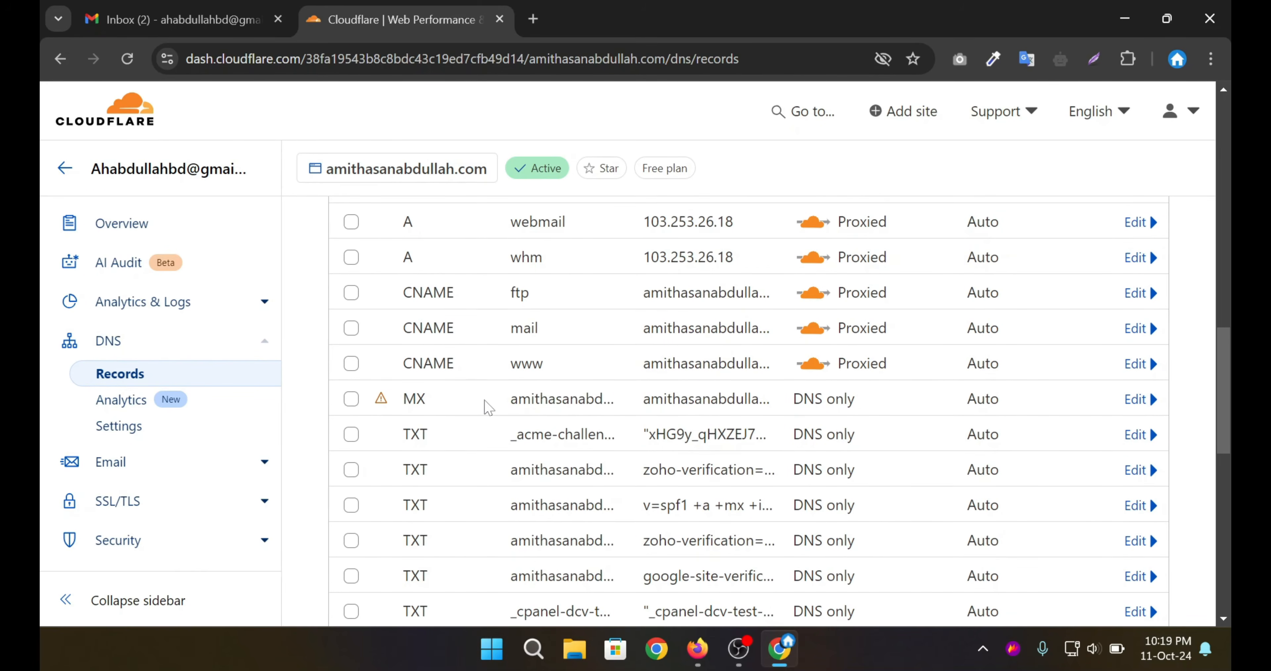
left_click_drag(503, 404, 688, 400)
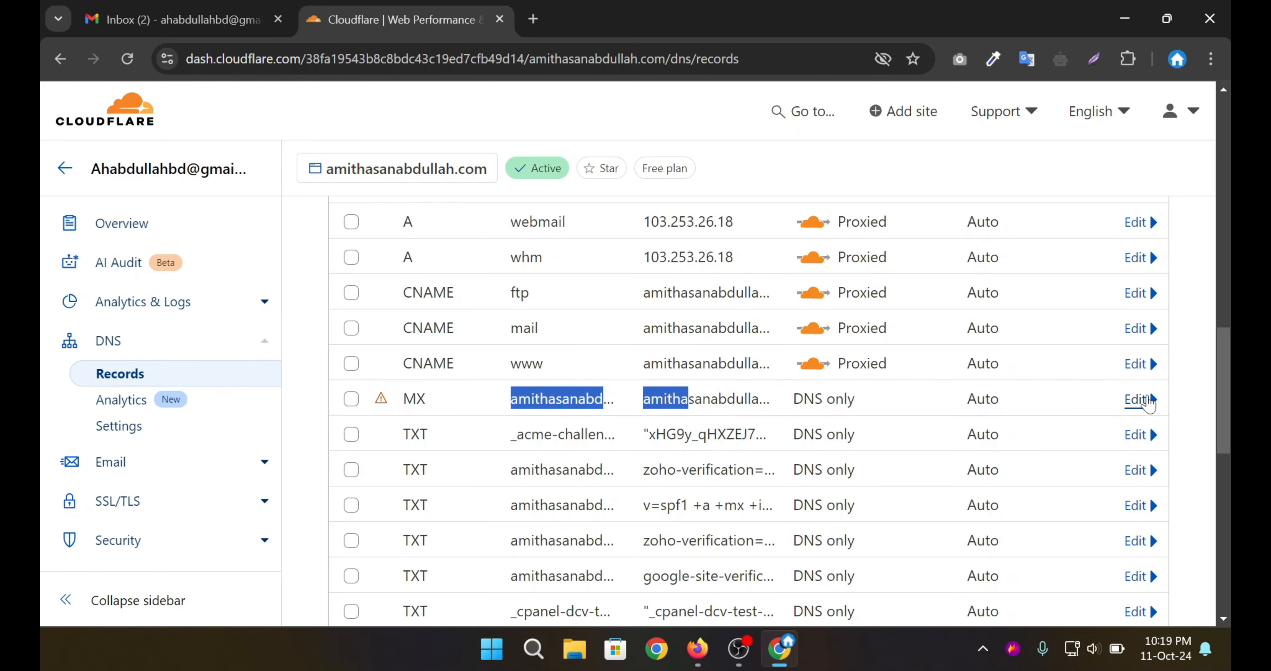
left_click(1135, 398)
scroll(865, 431, "down", 3)
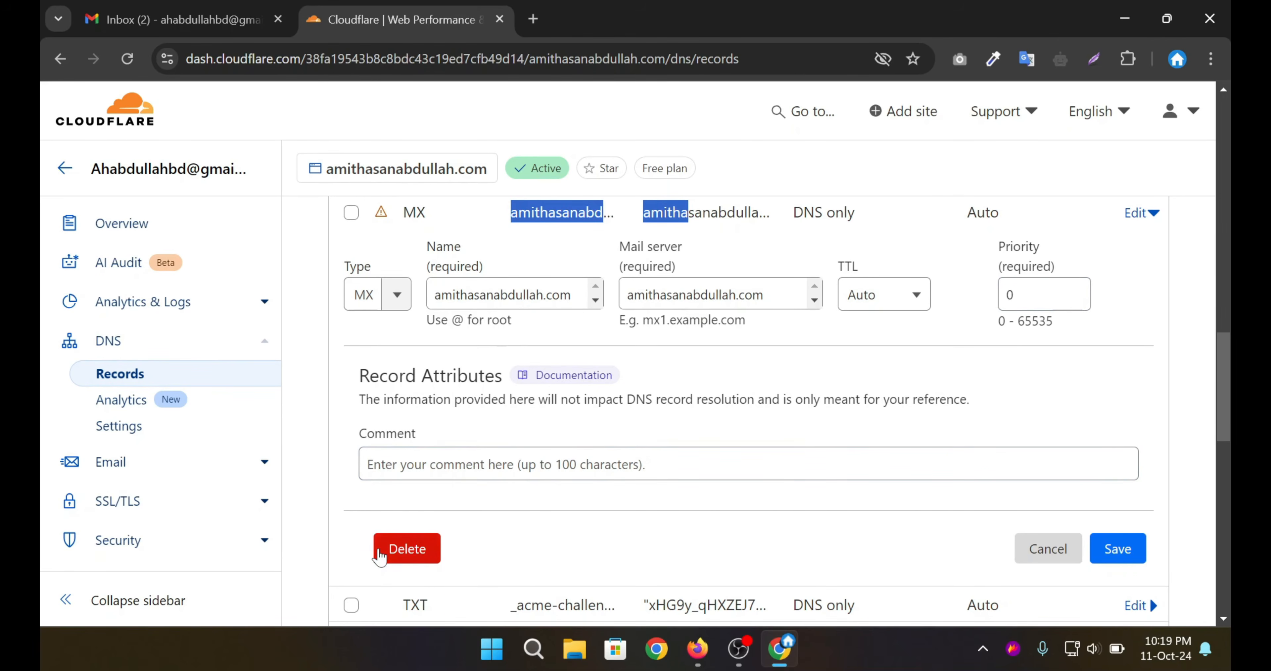
left_click(407, 549)
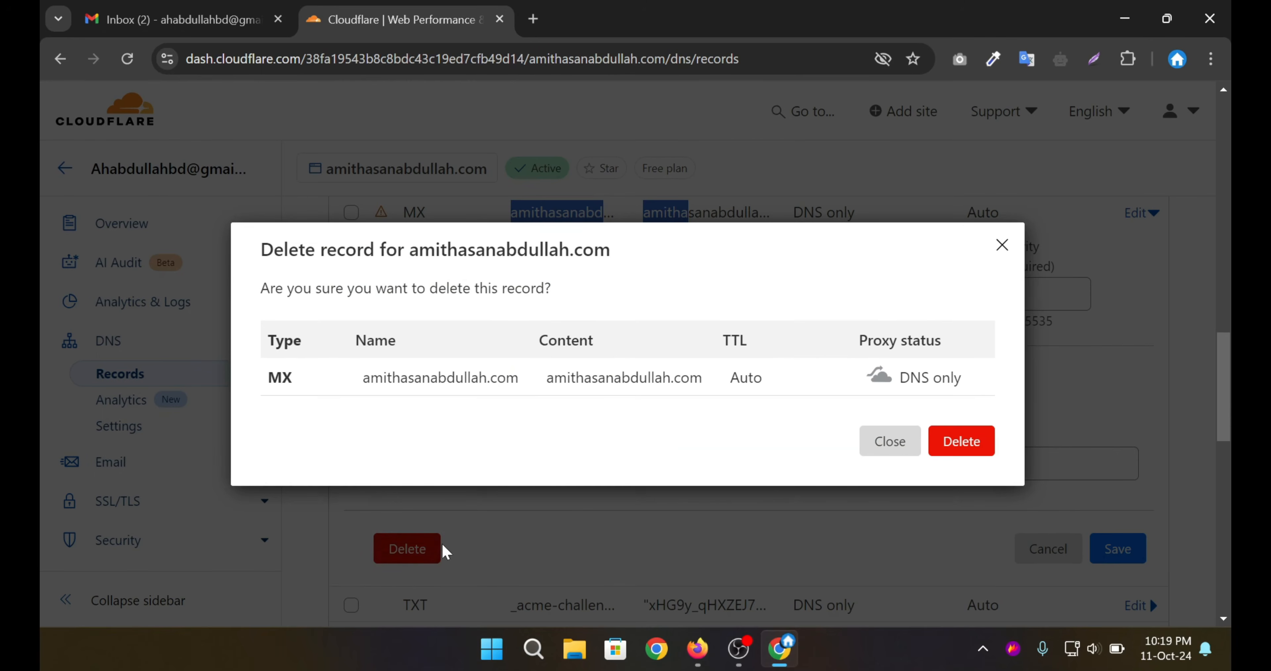
left_click(975, 446)
scroll(839, 434, "down", 1)
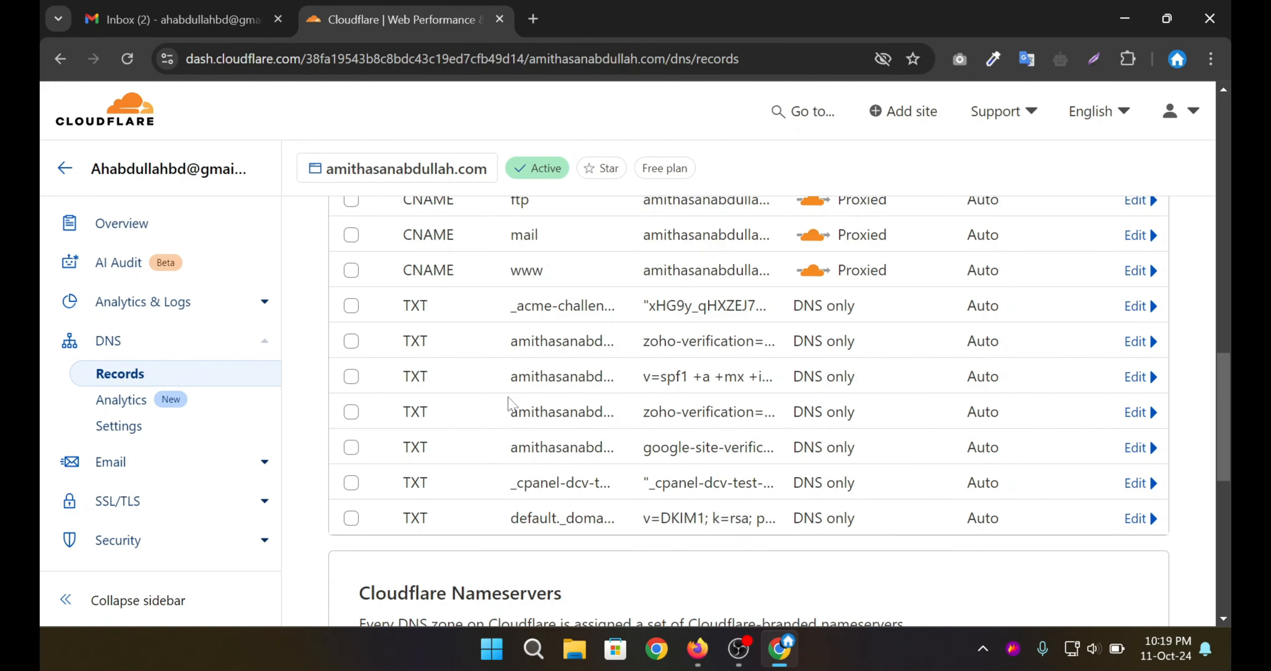
left_click_drag(650, 376, 702, 376)
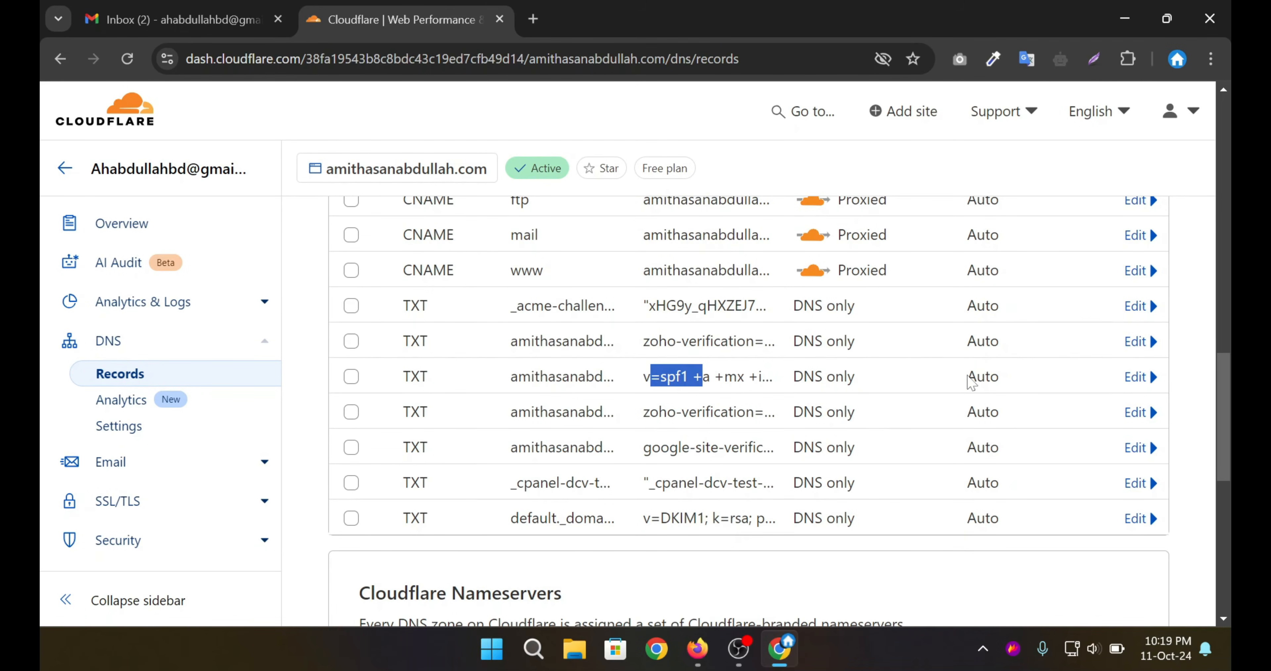
Delete the old v=spf1 SPF TXT record.
left_click(1130, 377)
scroll(1127, 389, "down", 4)
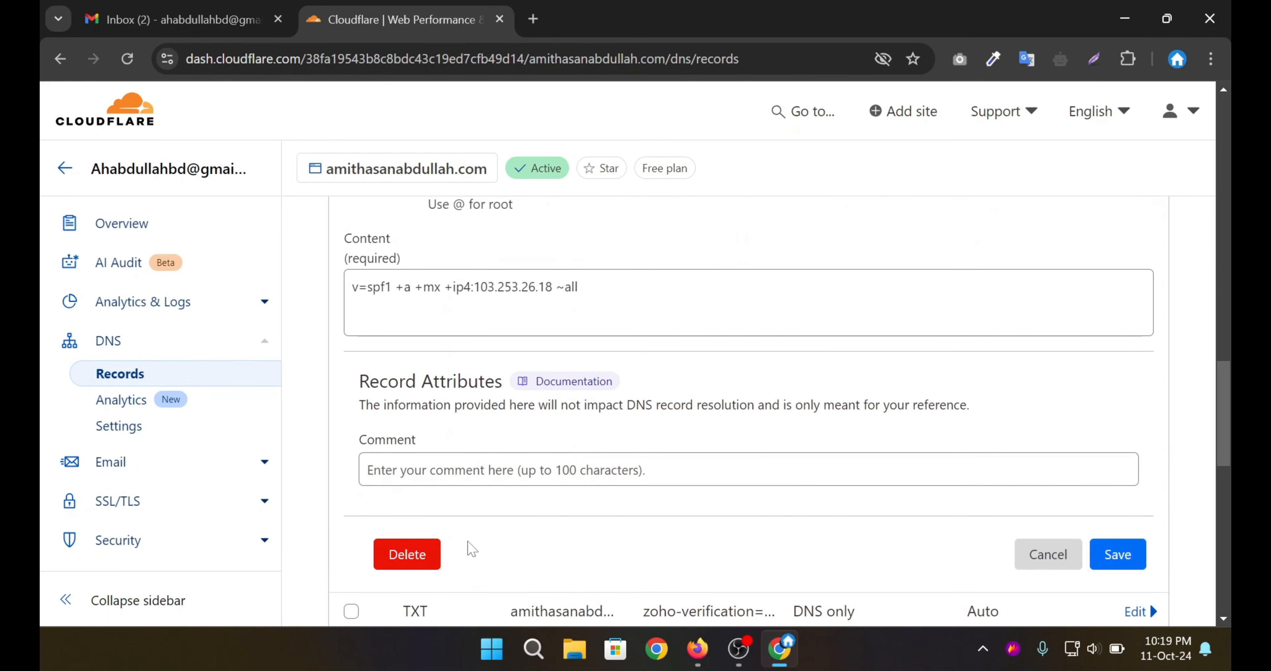
left_click(421, 555)
left_click(955, 453)
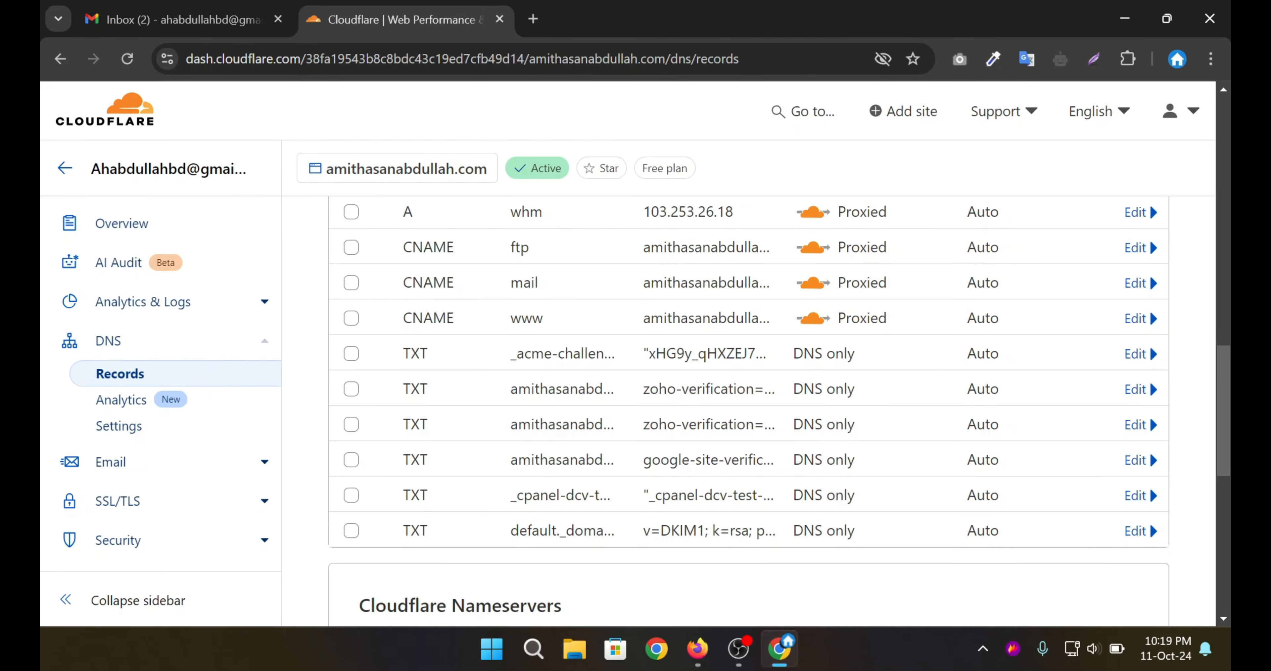
Delete the old default._domainkey DKIM TXT record.
left_click_drag(661, 530, 705, 531)
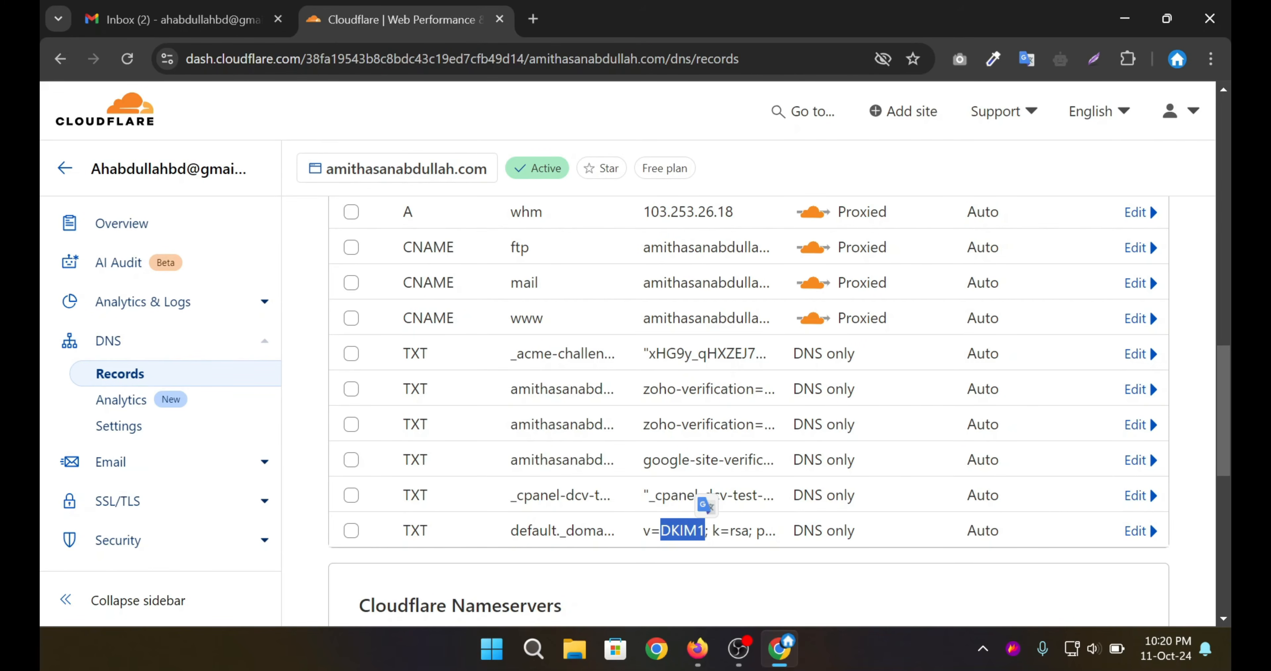
left_click(1136, 532)
scroll(456, 463, "down", 10)
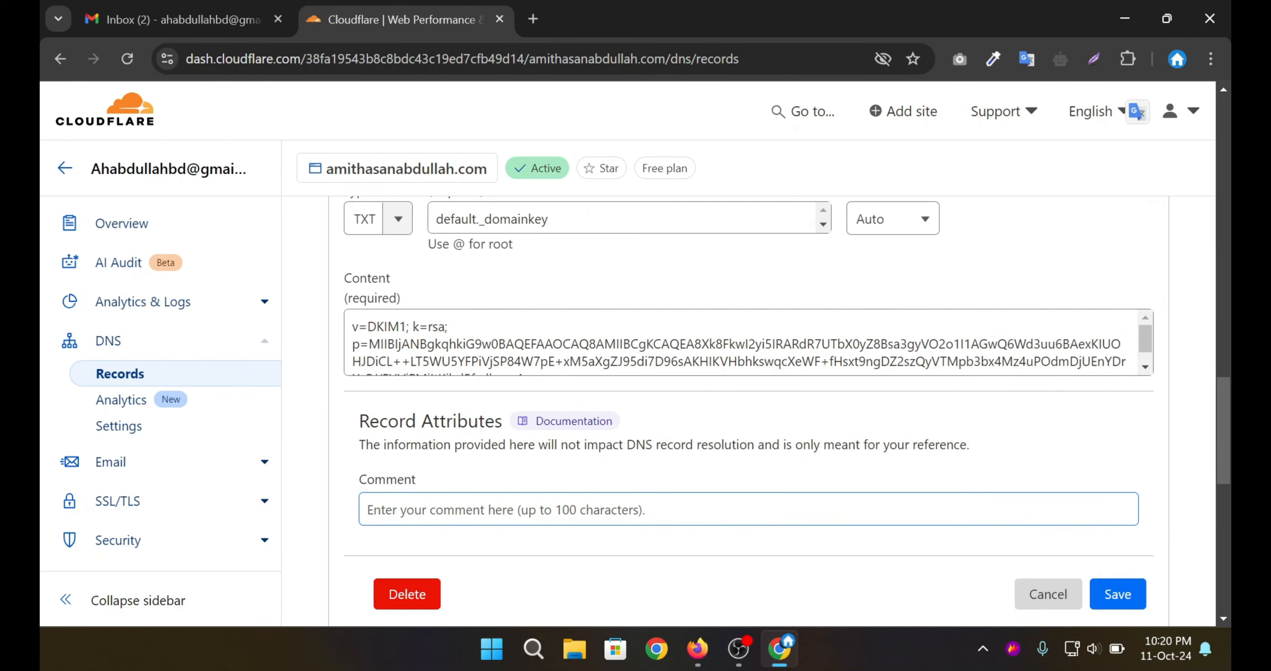
left_click(405, 434)
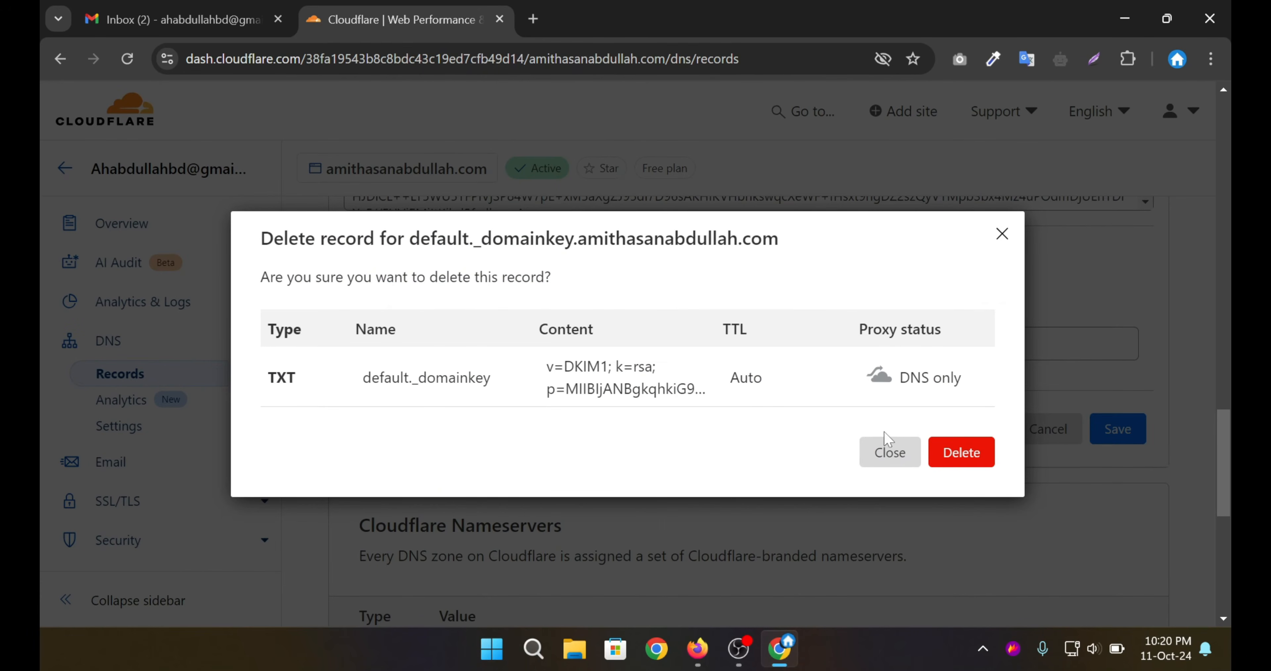
left_click(945, 462)
left_click_drag(497, 246, 603, 424)
scroll(568, 397, "down", 5)
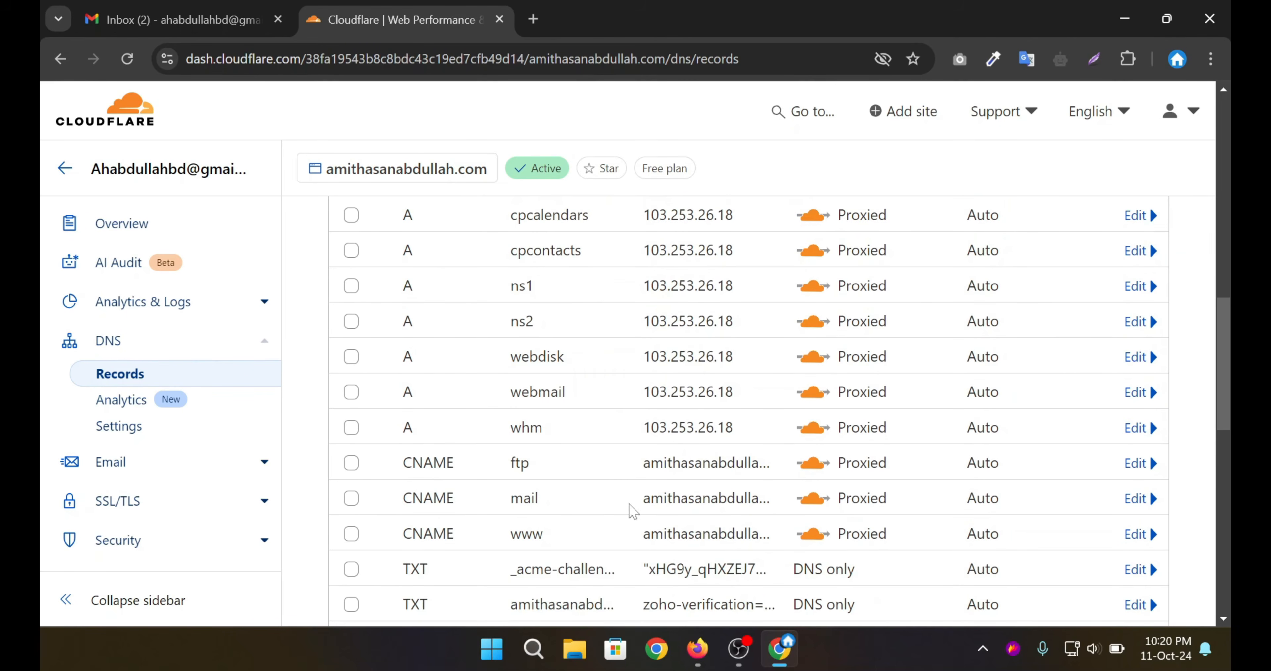
scroll(580, 506, "down", 5)
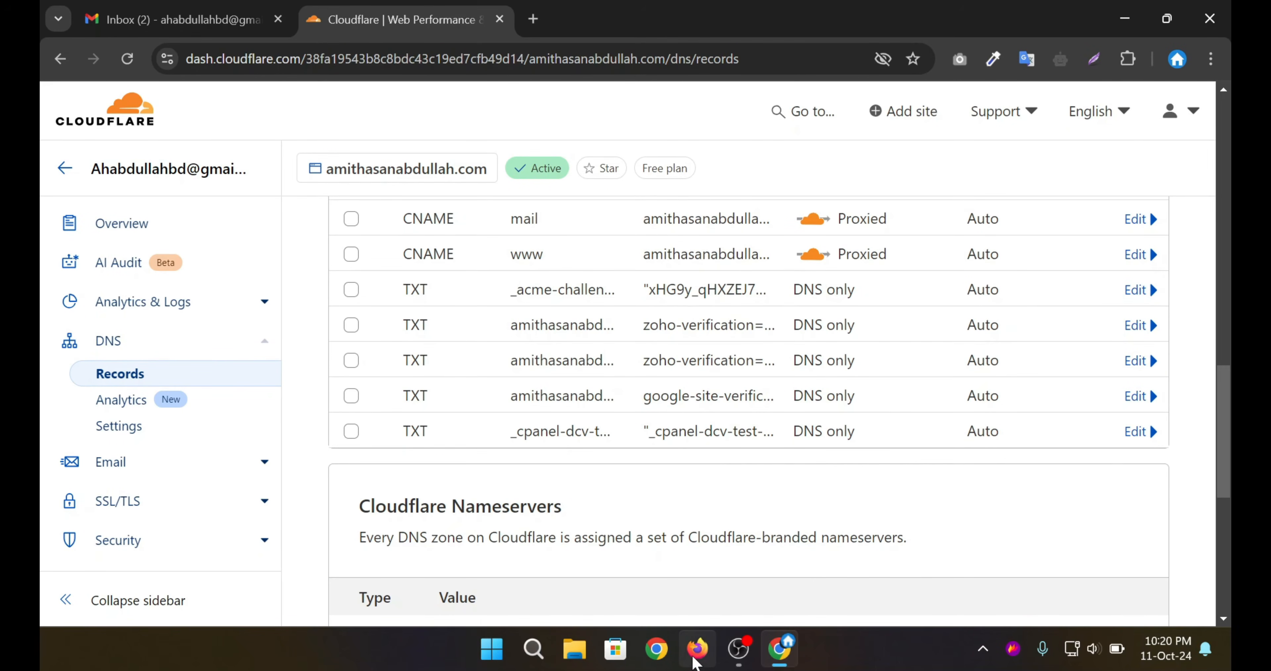
Verify all records on Zoho's DNS Mapping page and proceed to Email Migration.
left_click(697, 647)
scroll(711, 433, "down", 1)
scroll(710, 433, "down", 3)
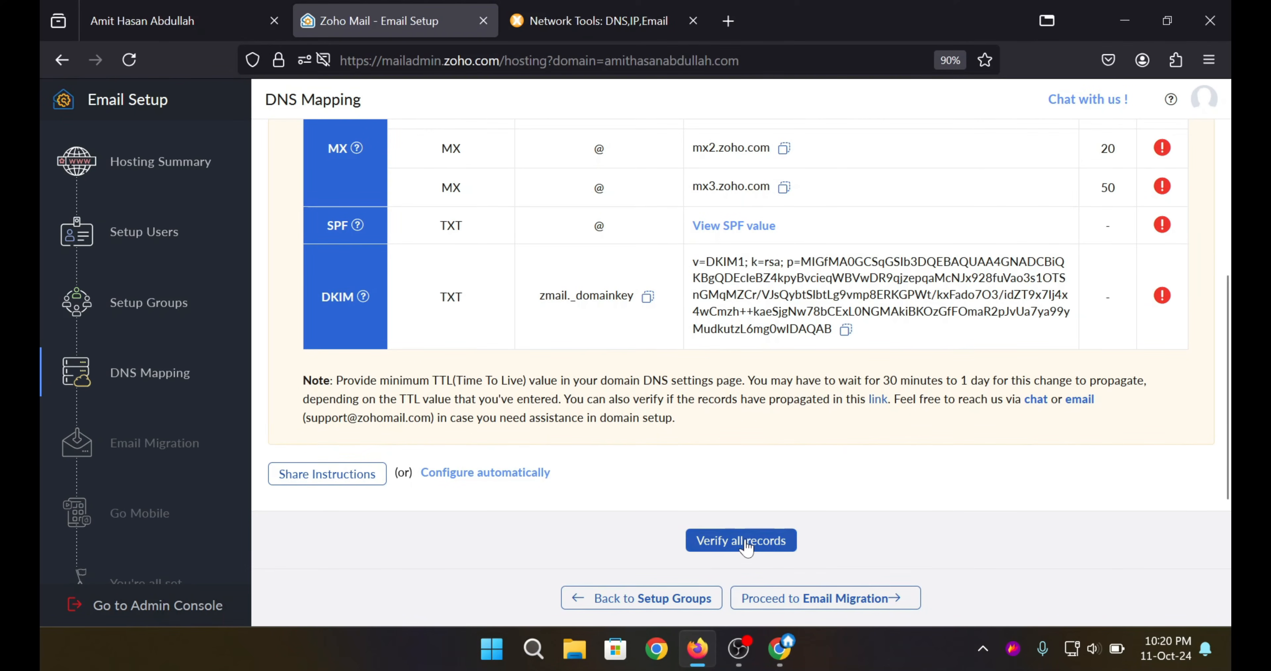
left_click(732, 547)
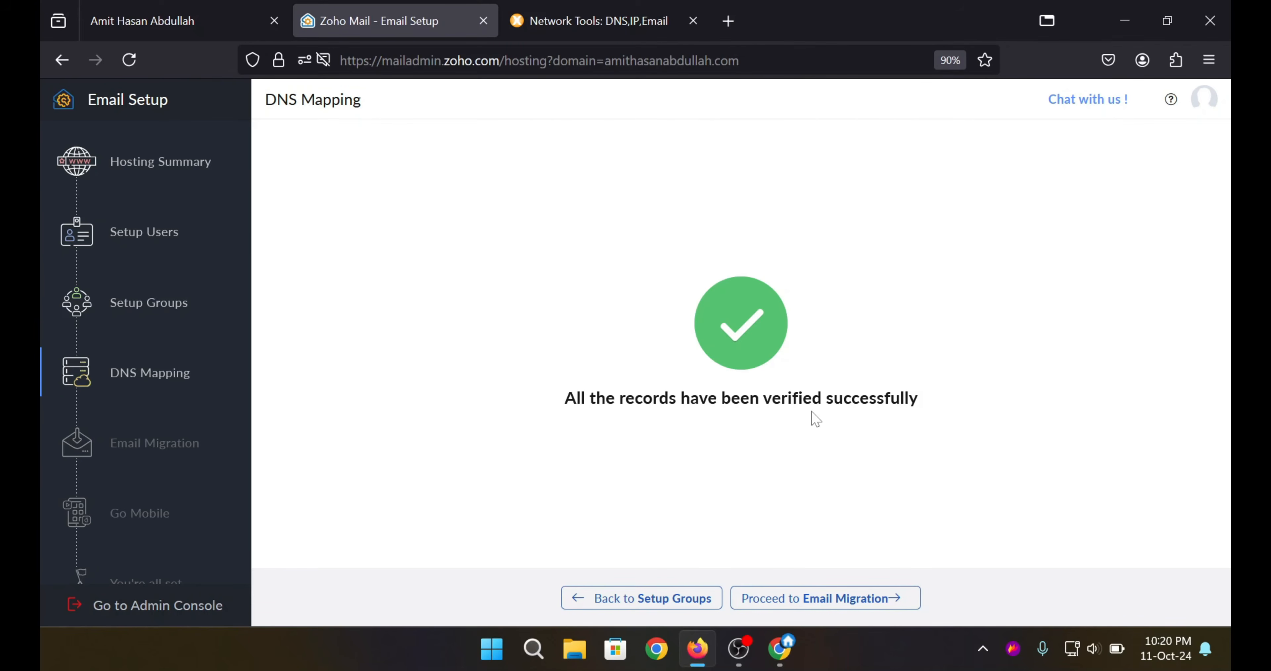
left_click(808, 598)
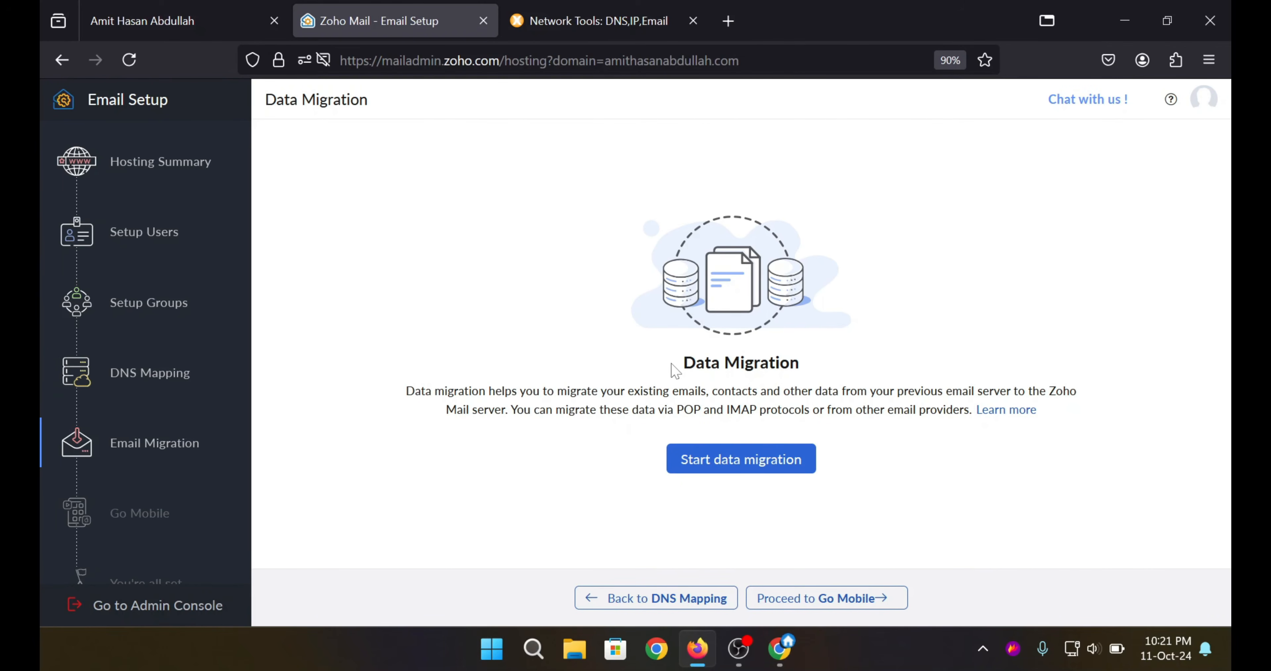
Skip the Data Migration step without migrating any data.
left_click_drag(684, 363, 780, 362)
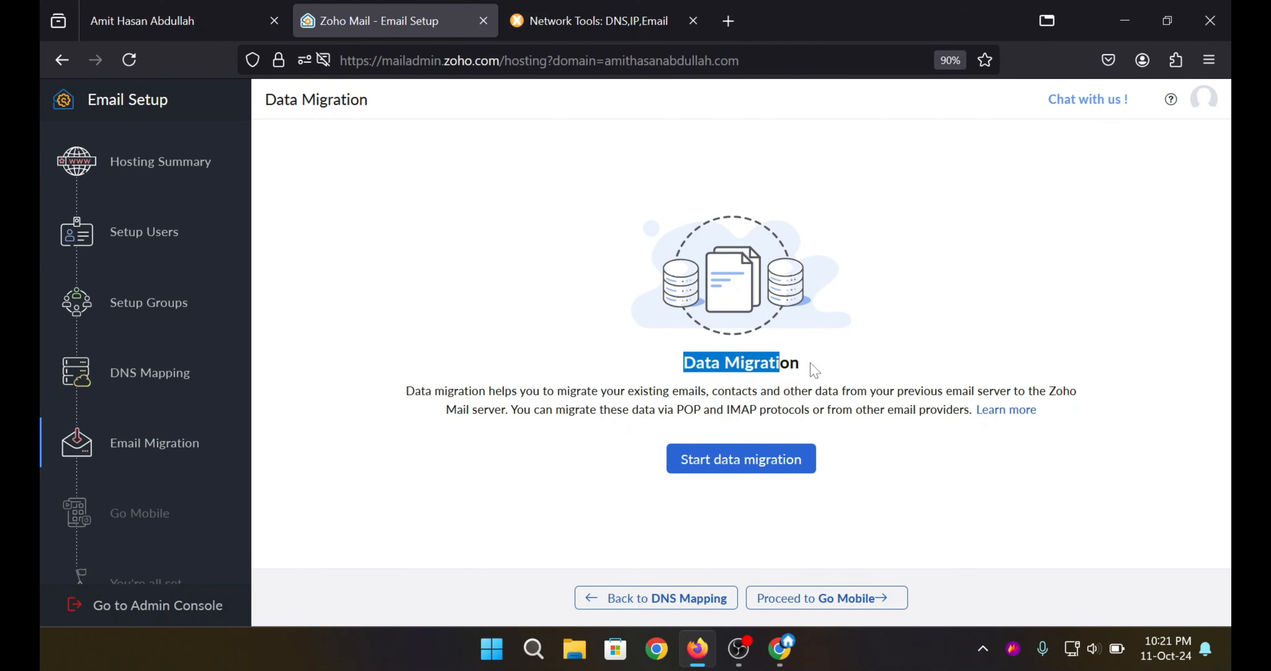
left_click(784, 364)
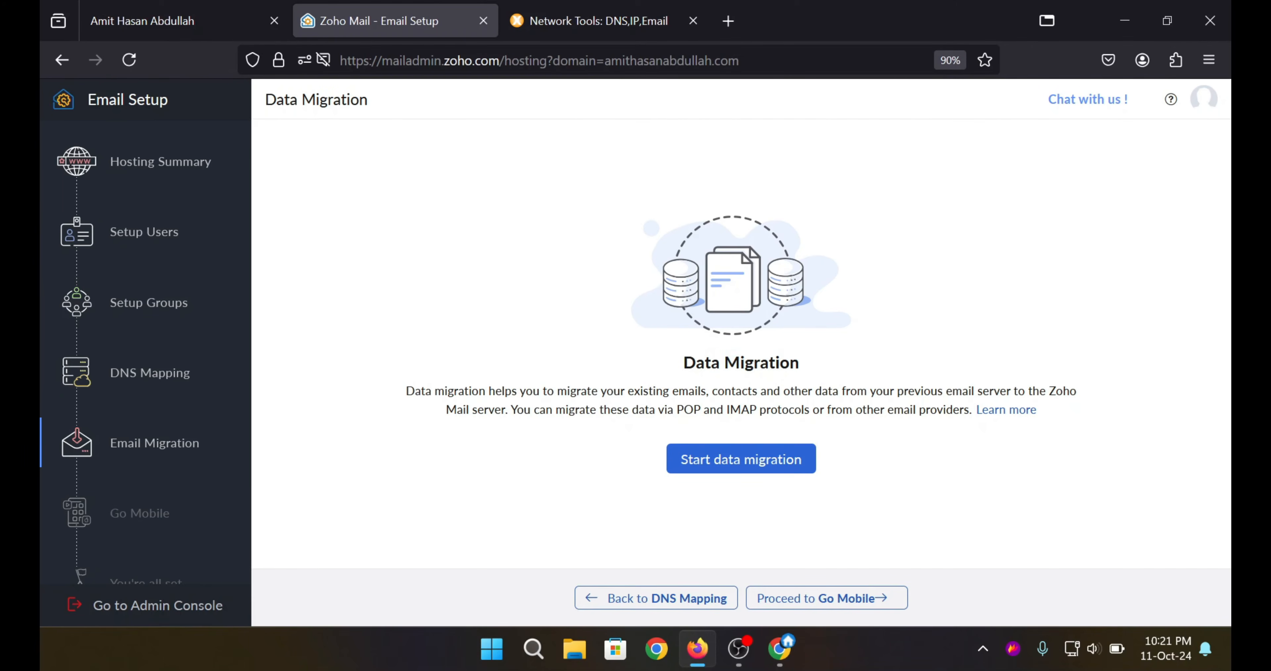
left_click(842, 601)
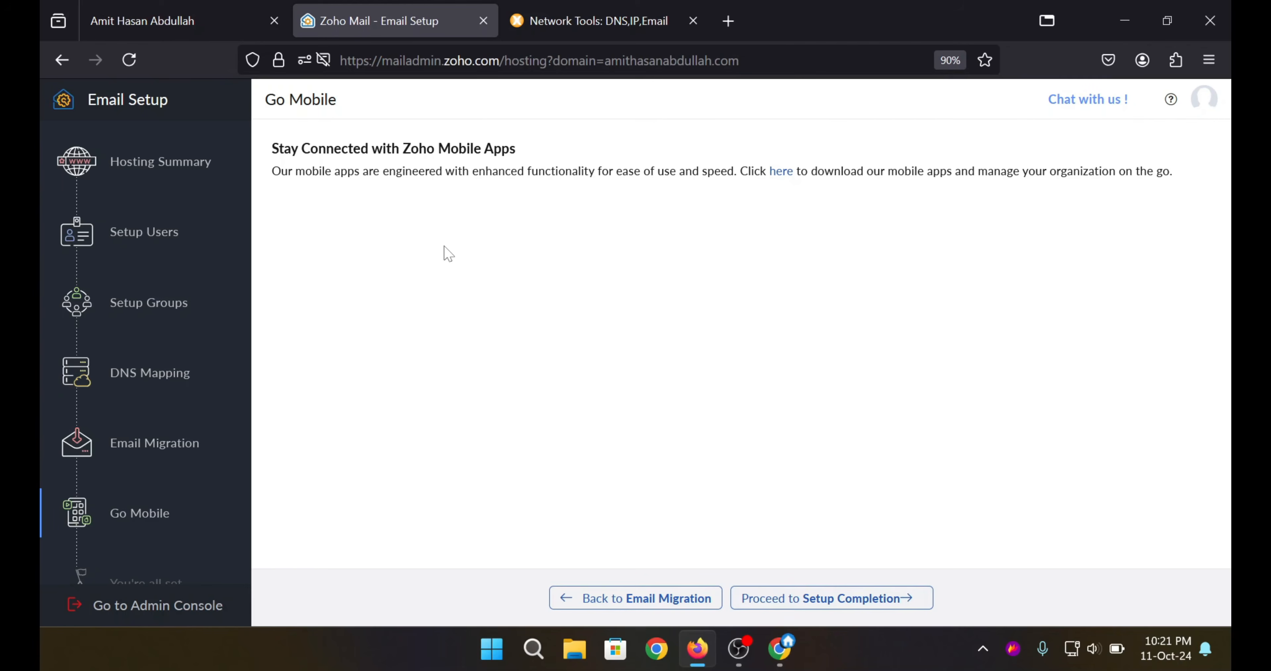
Pass the Go Mobile step, complete the setup, and open the Admin Console dashboard.
left_click_drag(811, 171, 740, 172)
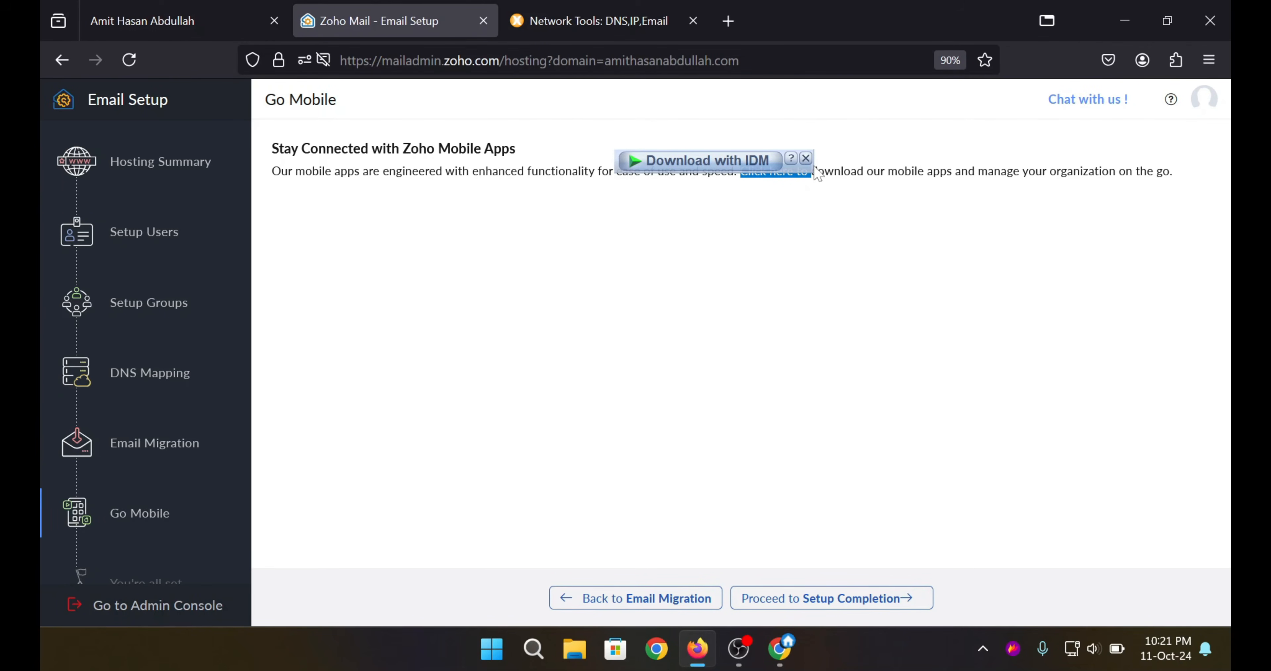
left_click(805, 158)
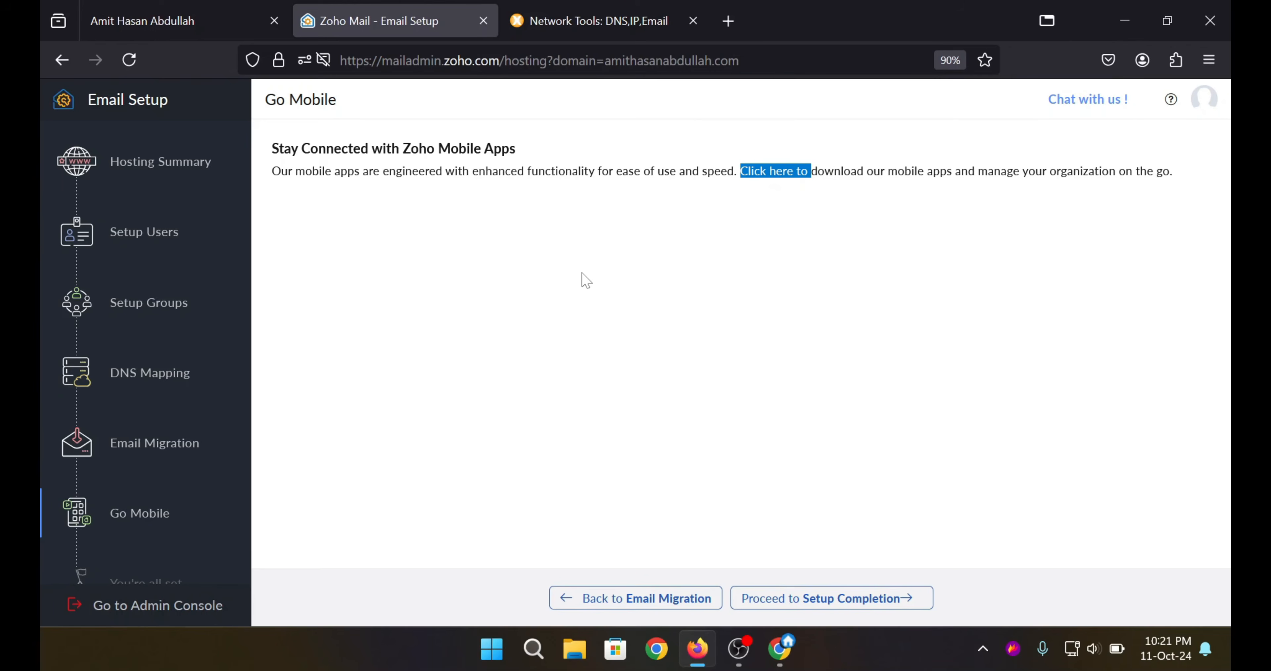
left_click(781, 318)
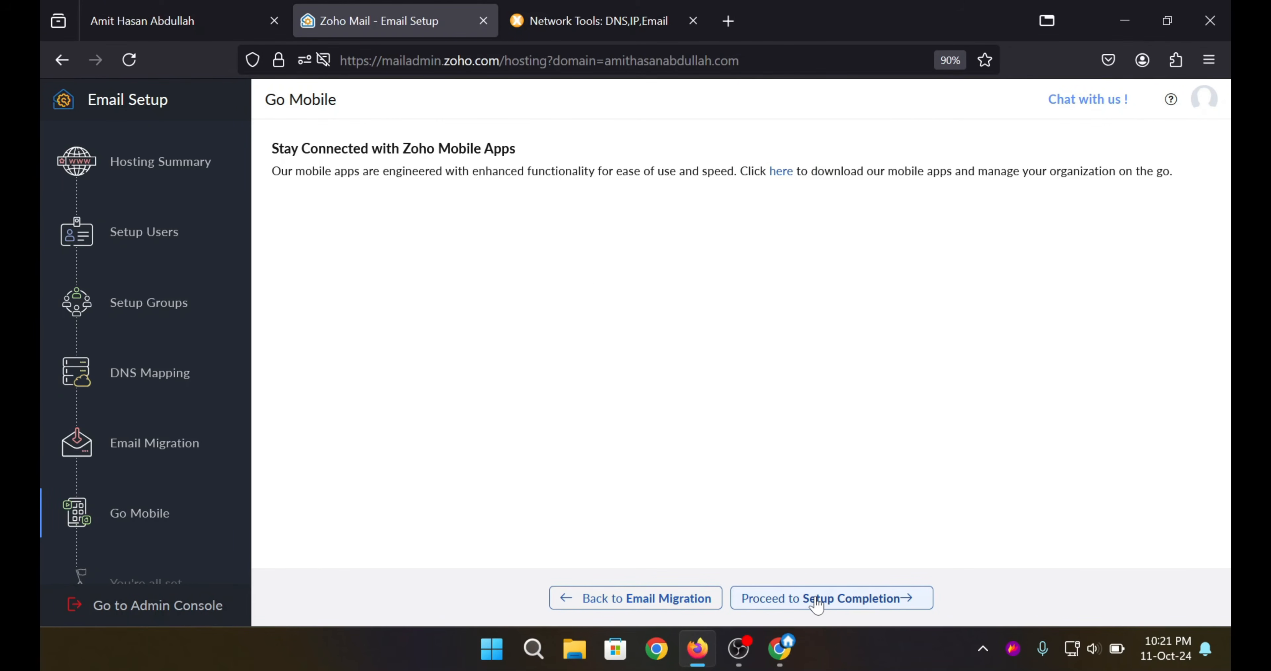
left_click(802, 599)
scroll(740, 351, "down", 1)
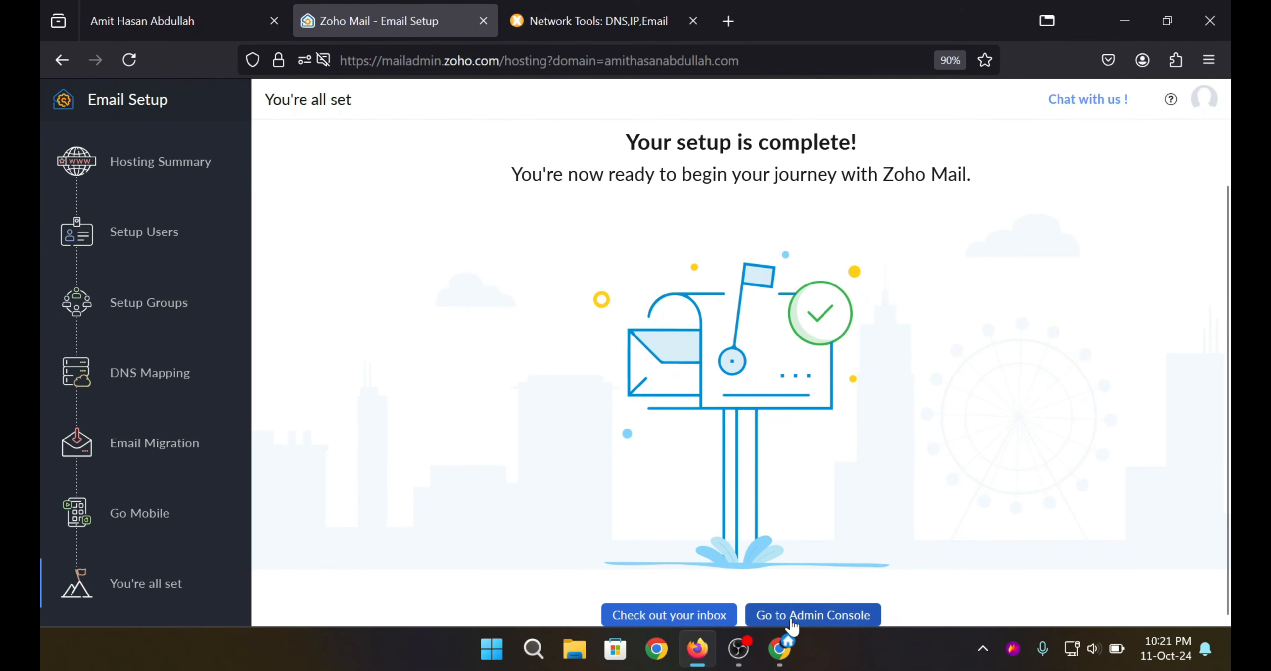
left_click(825, 616)
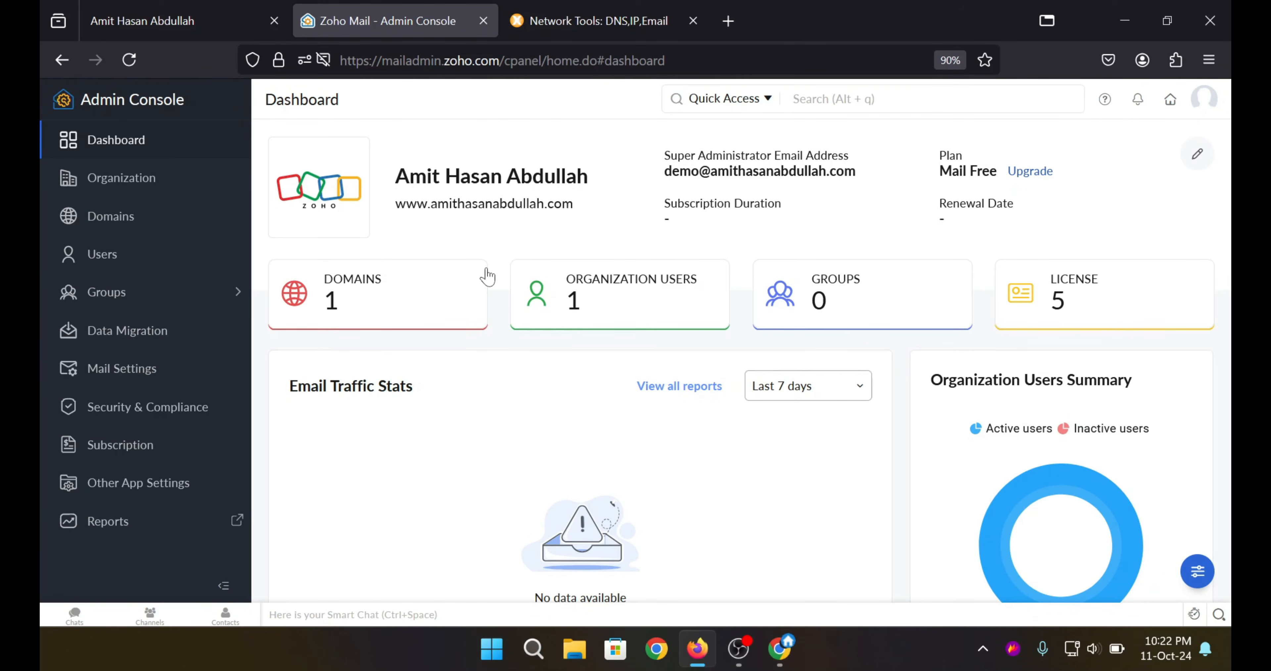
Confirm the domain status is Completed and only one user exists, then open Add User.
left_click(121, 217)
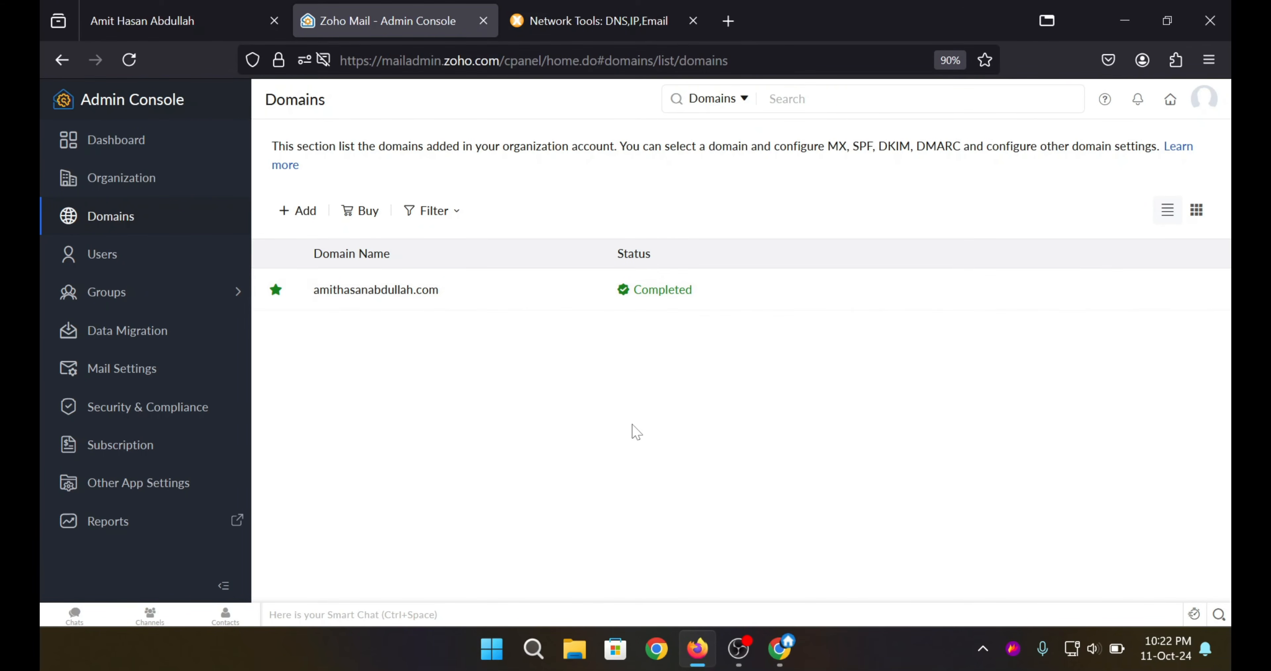
left_click(126, 254)
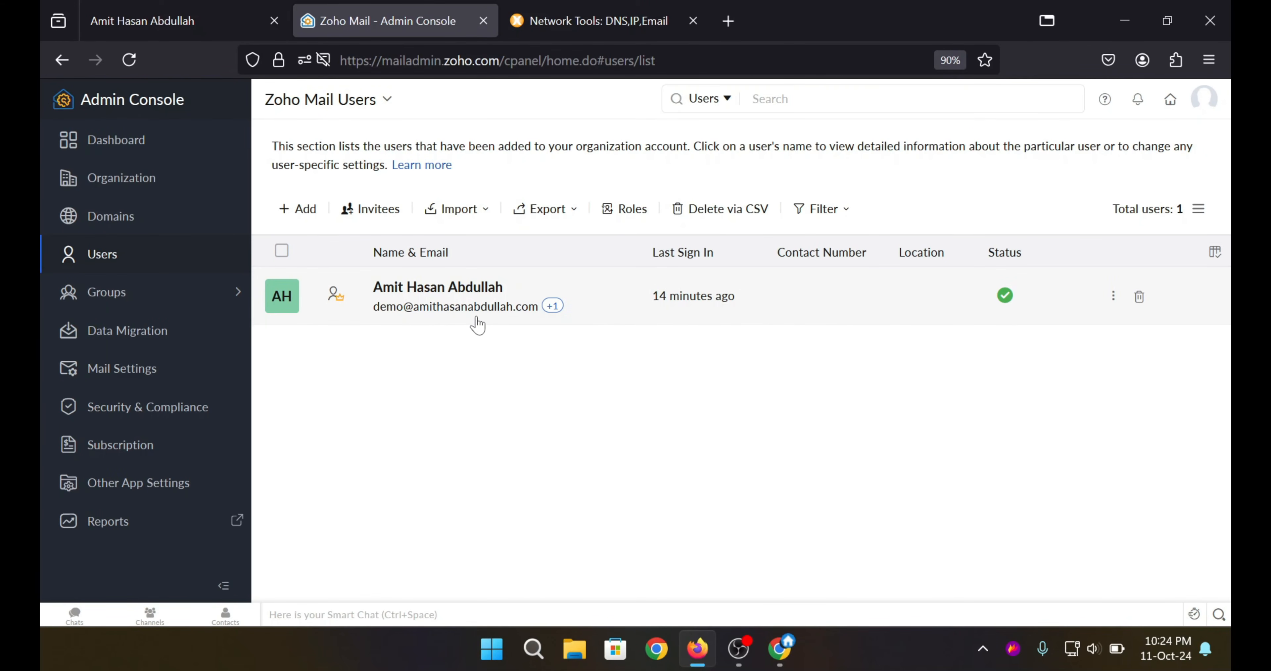
left_click(291, 211)
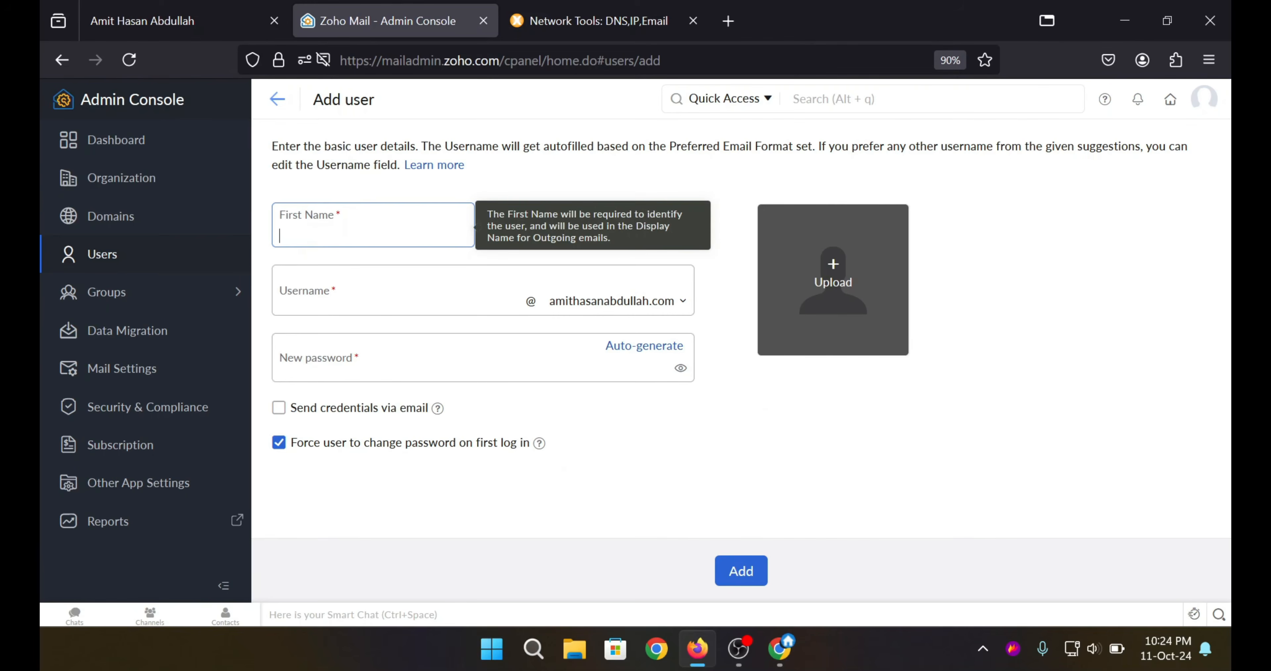
Look through the Add User form fields without adding anyone, then bring back the MxToolbox lookup.
left_click(582, 227)
left_click(582, 227)
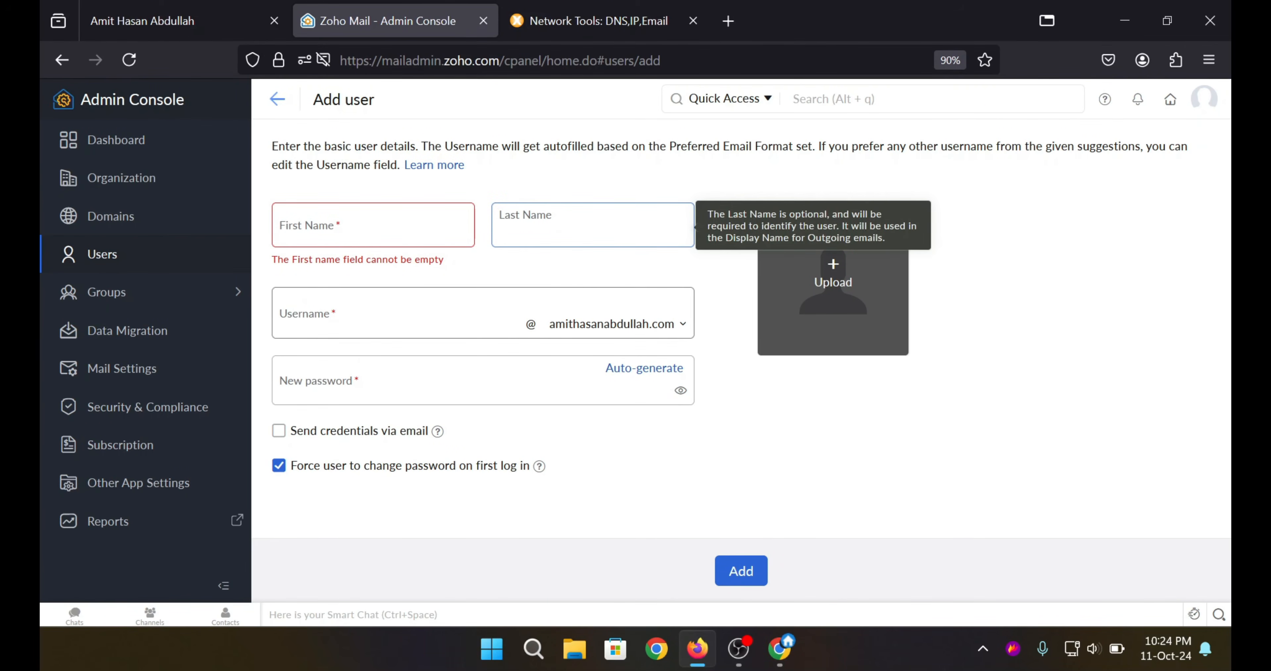
left_click(398, 320)
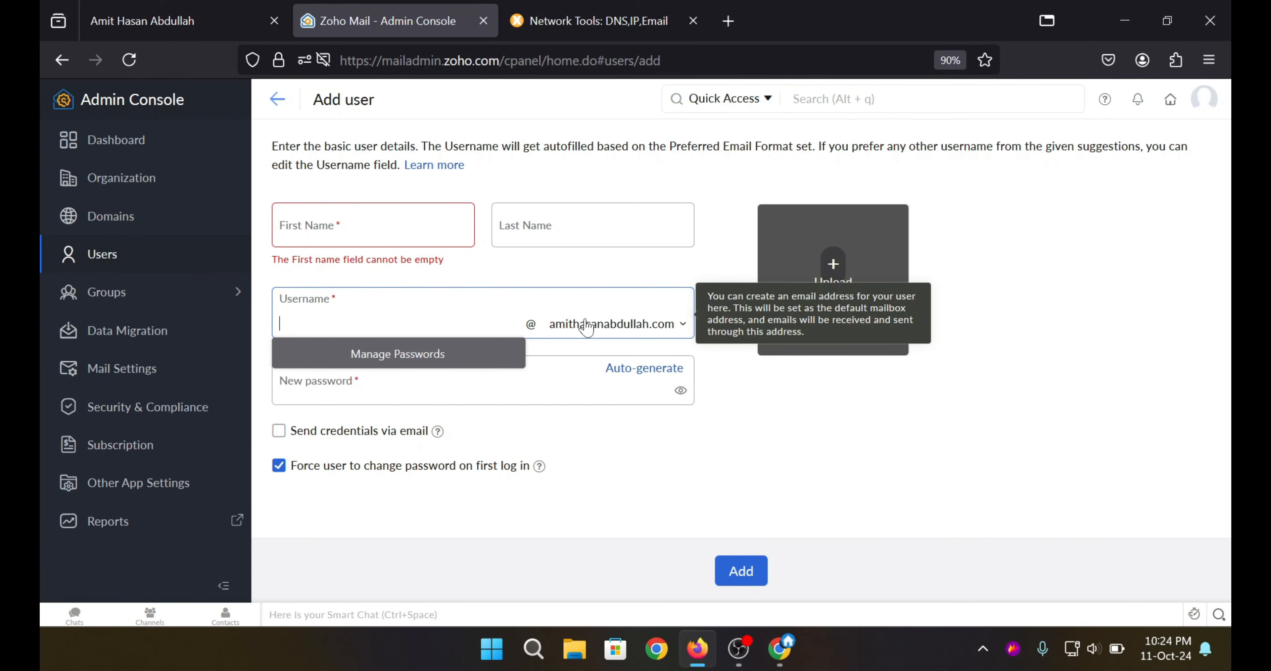
left_click(593, 327)
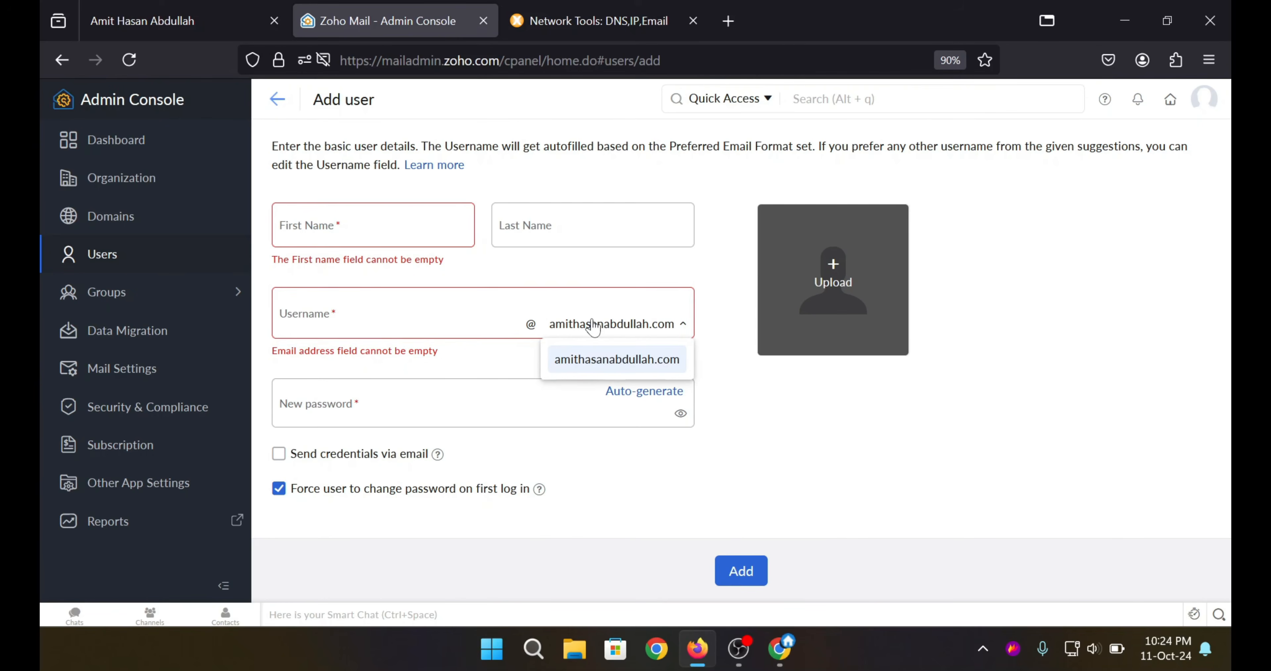
left_click(342, 400)
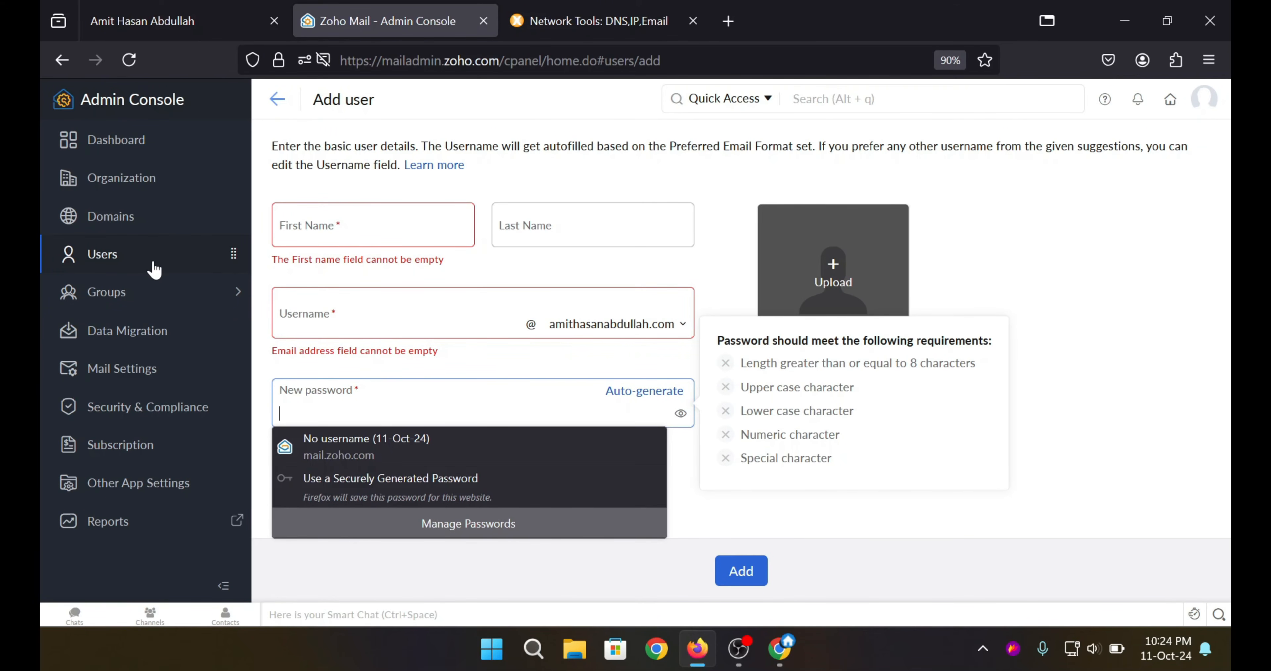
left_click(147, 269)
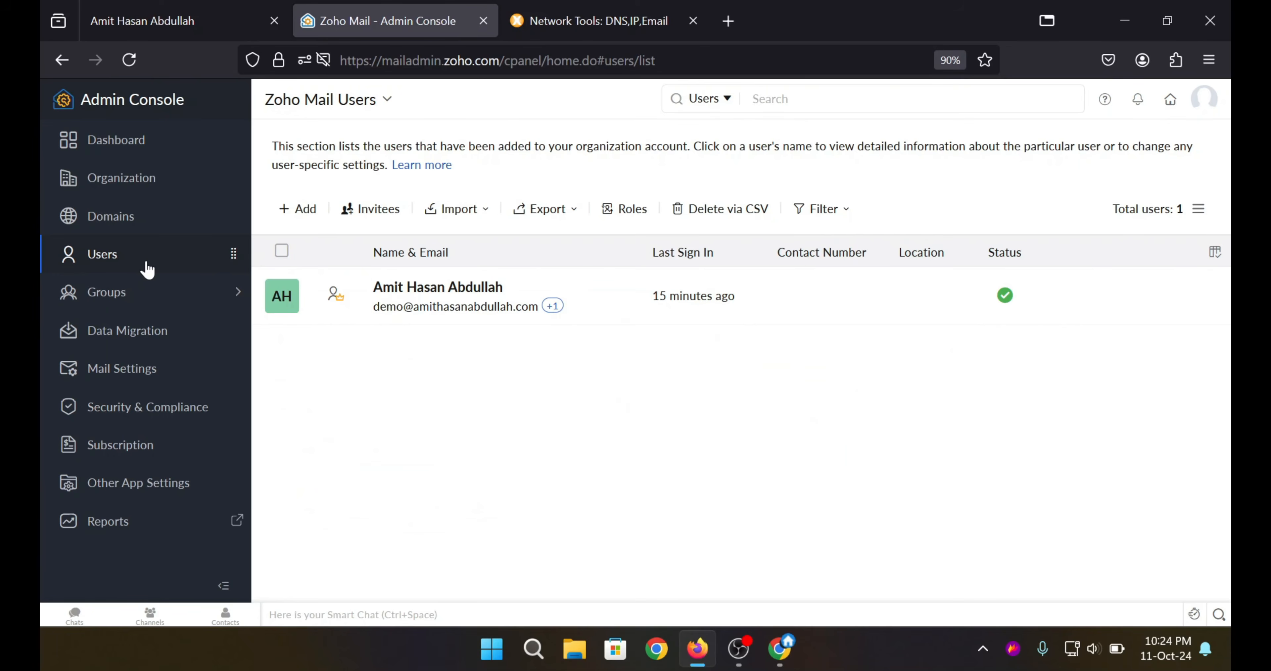
left_click(580, 15)
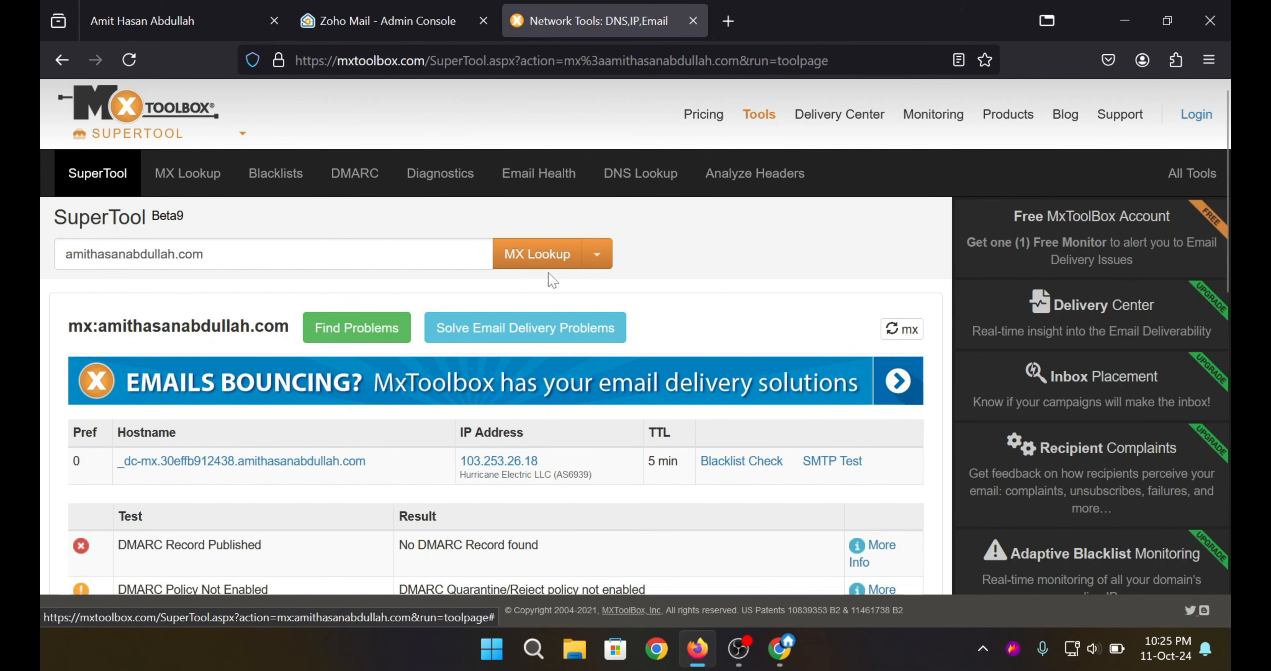
Note the old MX lookup still lists the 103.253.26.18 mail host.
scroll(562, 276, "down", 4)
left_click_drag(539, 267, 462, 267)
scroll(540, 165, "up", 2)
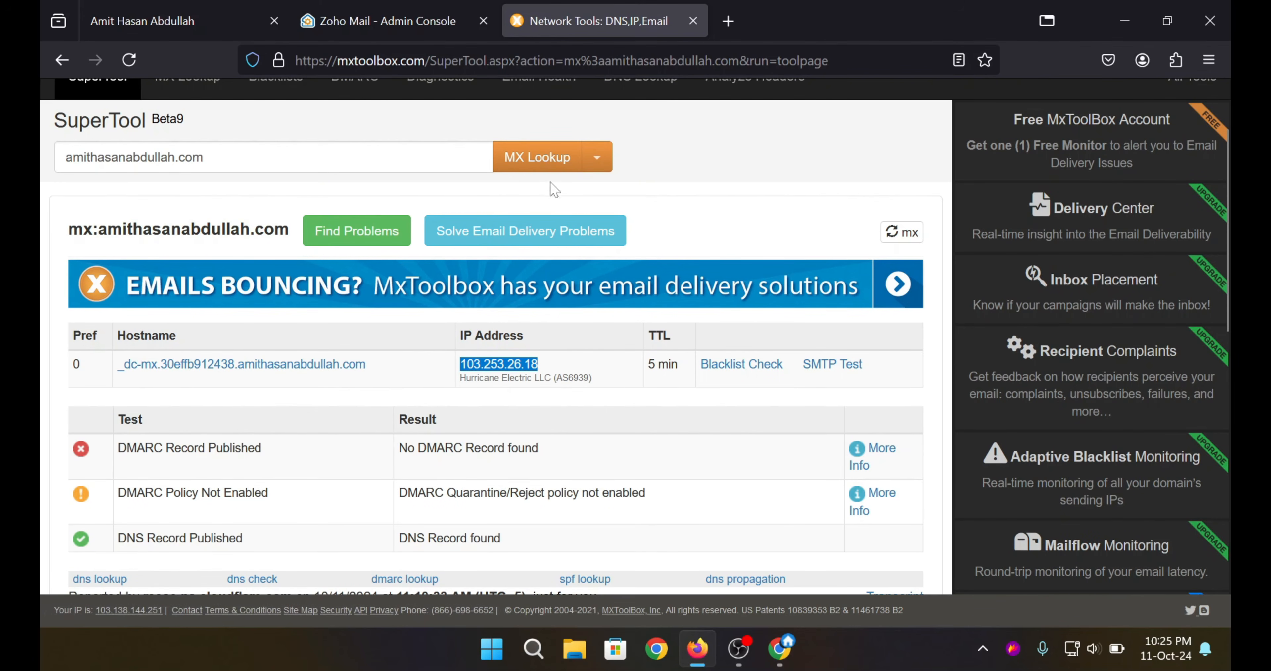
Rerun the MX lookup, confirm mx.zoho.com, mx2.zoho.com and mx3.zoho.com, and close it.
left_click(543, 165)
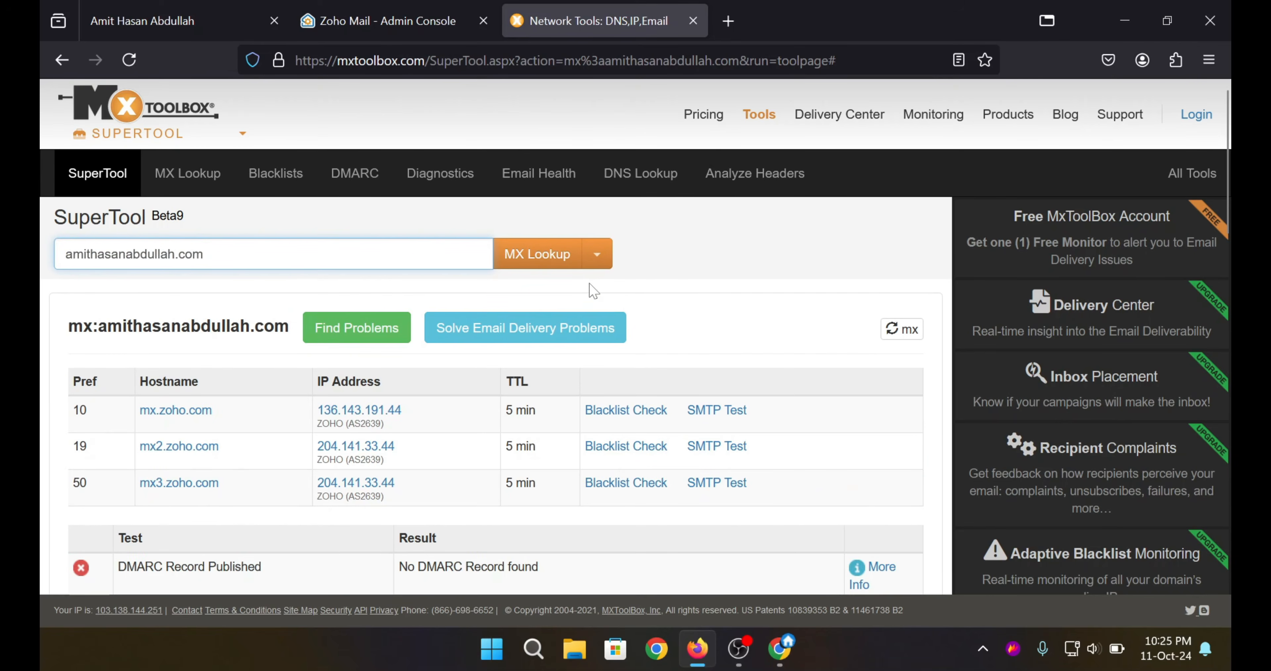
left_click_drag(403, 410, 317, 411)
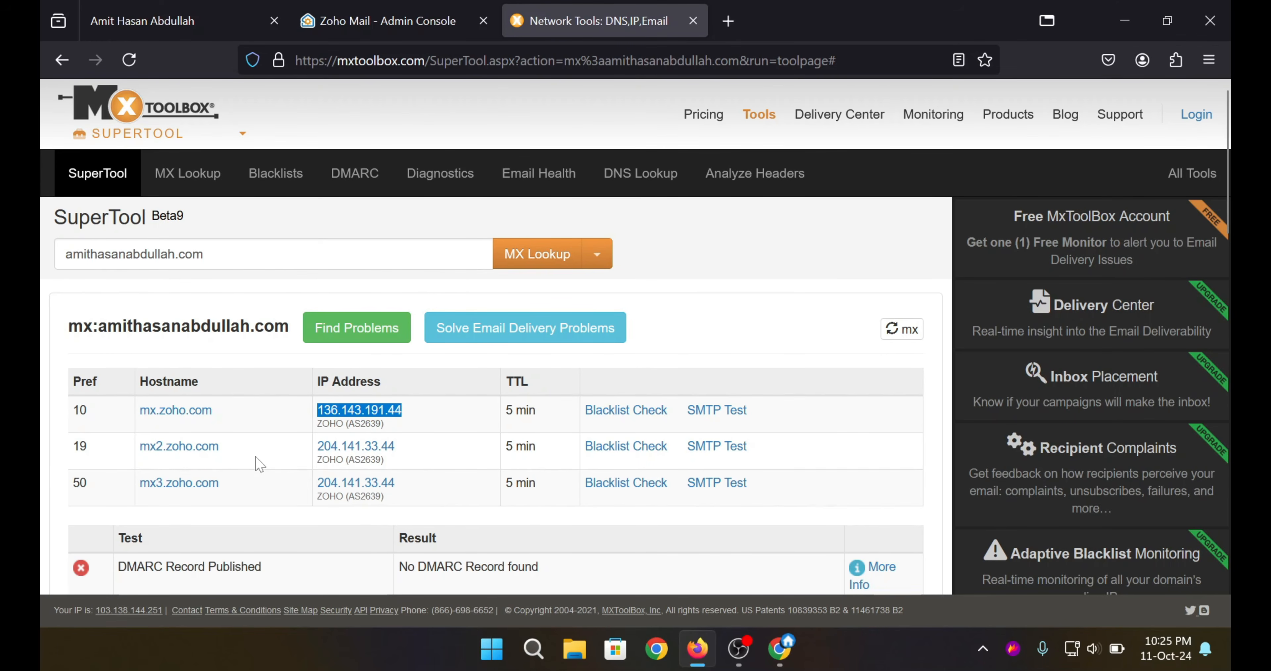
left_click_drag(251, 451, 136, 449)
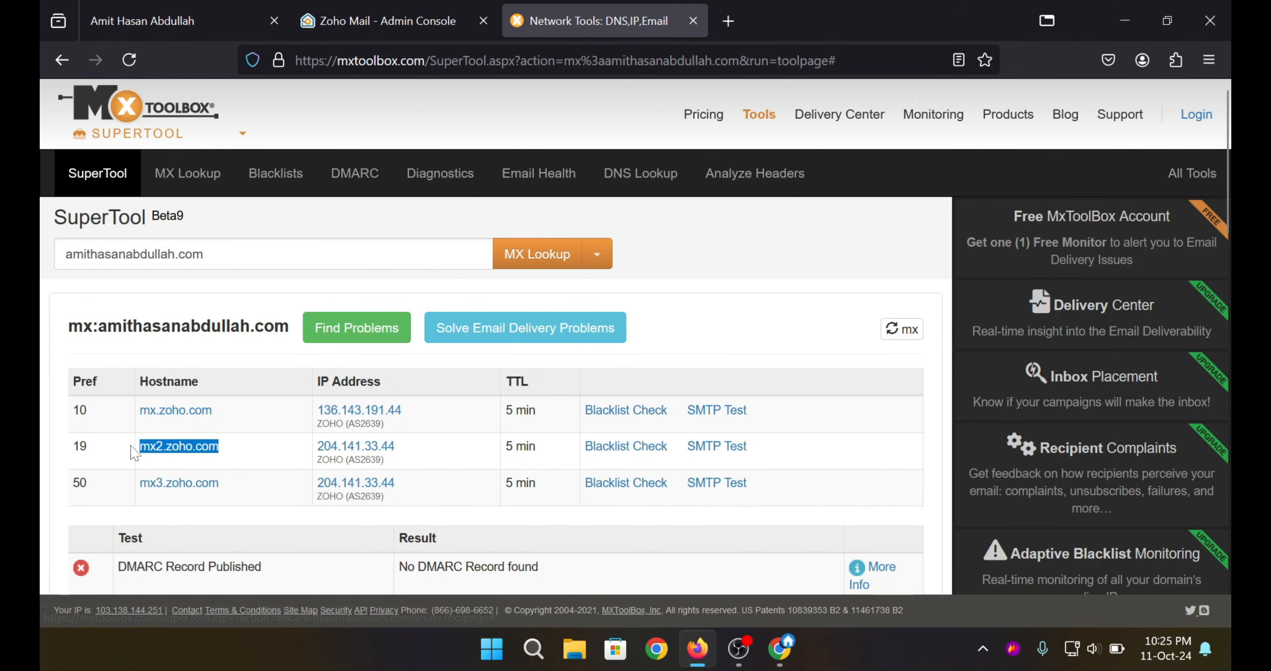
left_click_drag(217, 411, 139, 414)
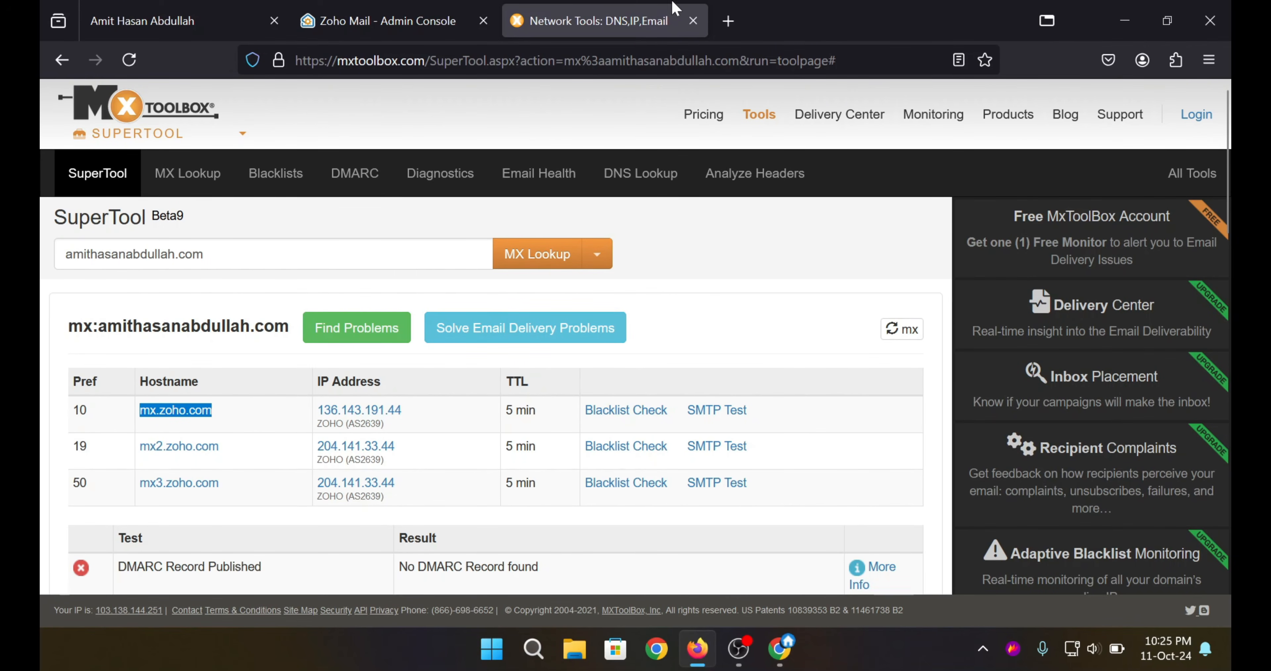
left_click(693, 21)
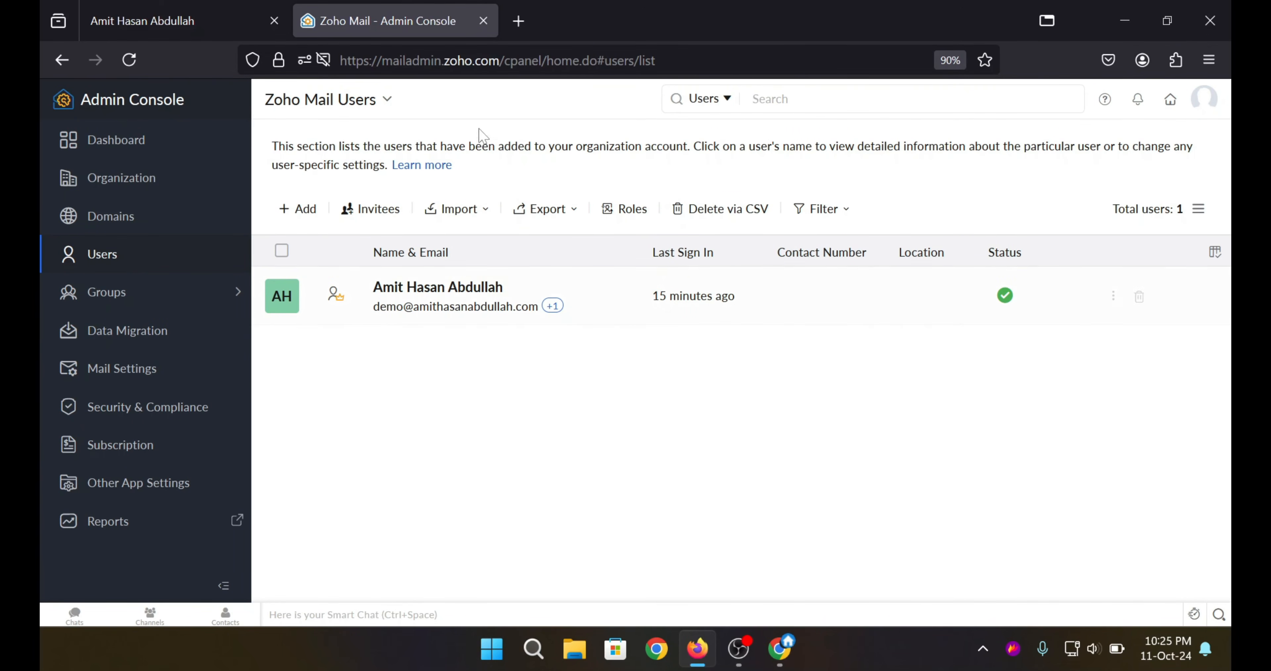
Load mail.zoho.com in a new browser tab to reach the Zoho Mail inbox.
left_click(517, 21)
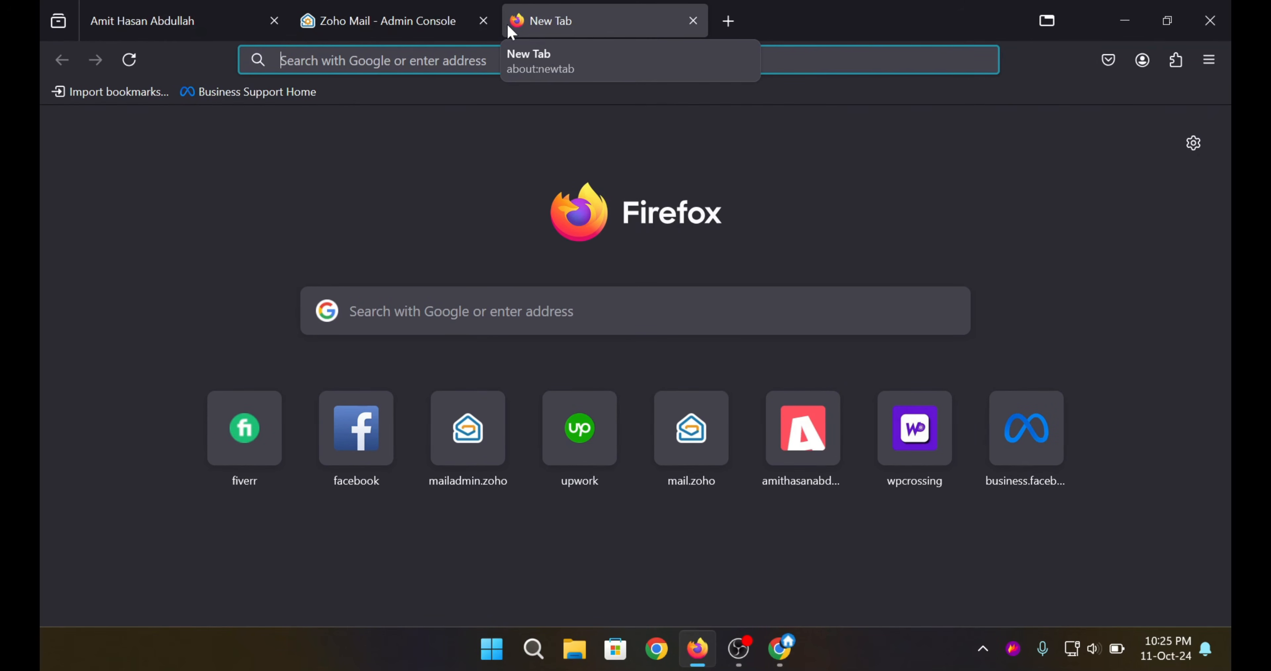
type("mail.zoh")
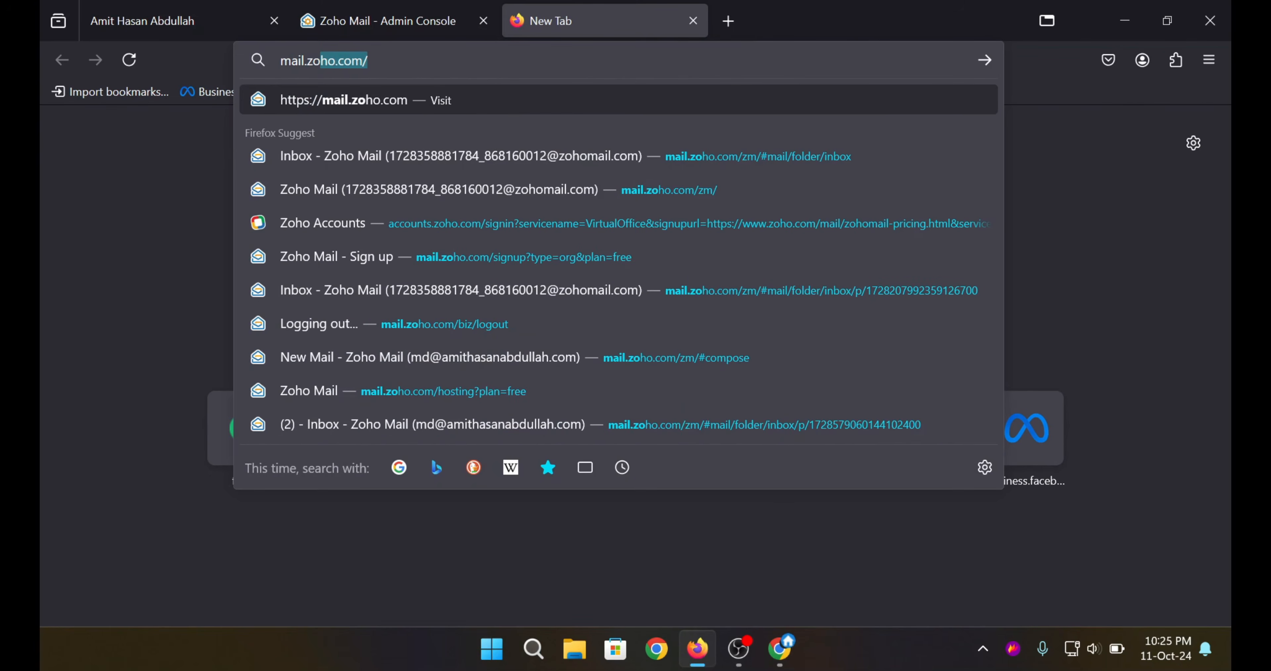
key("BackSpace")
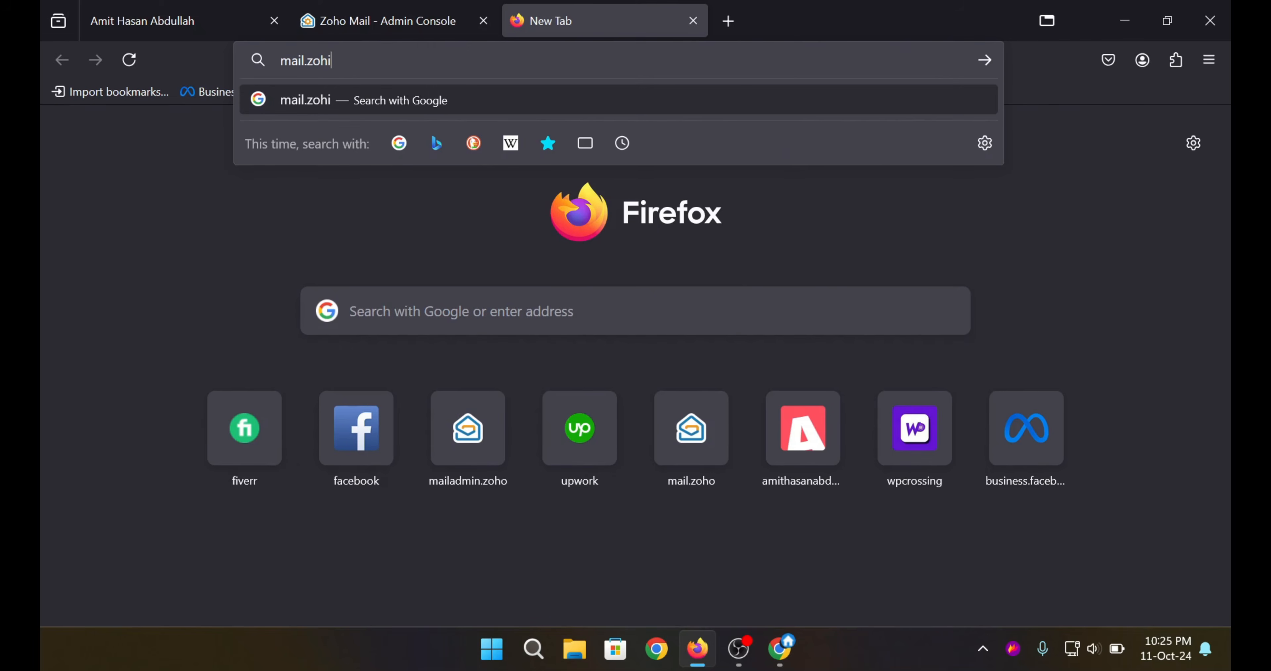
type("o.com/")
key("Return")
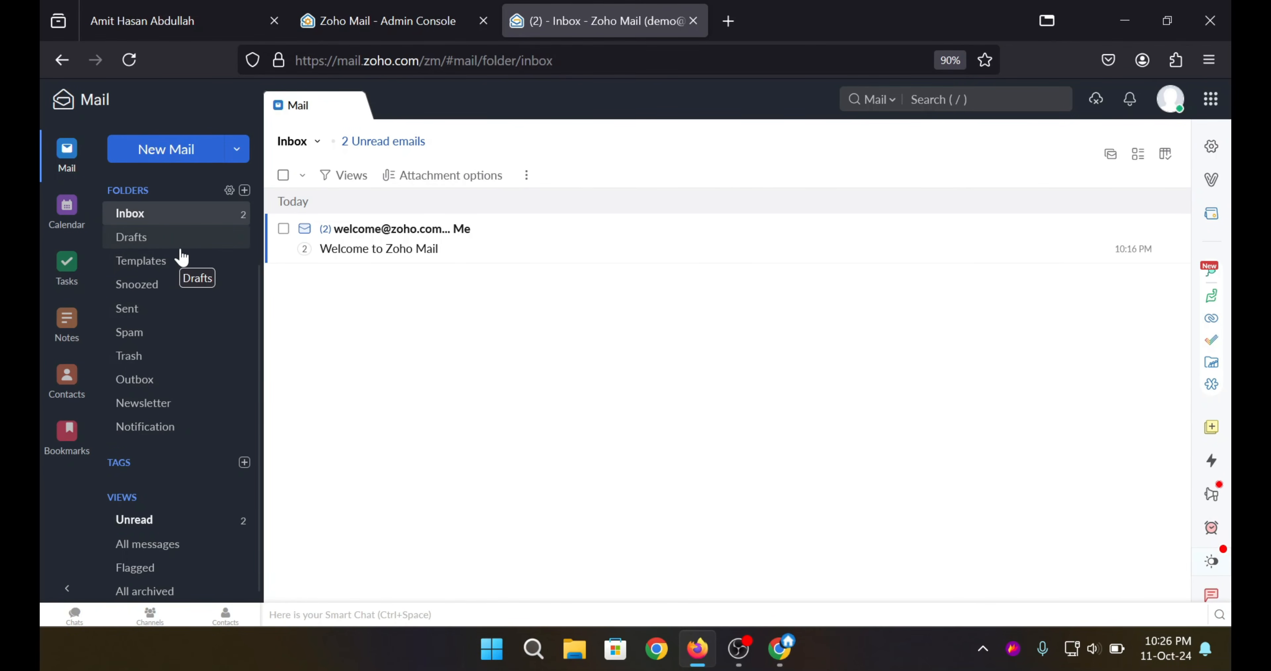
scroll(194, 276, "up", 2)
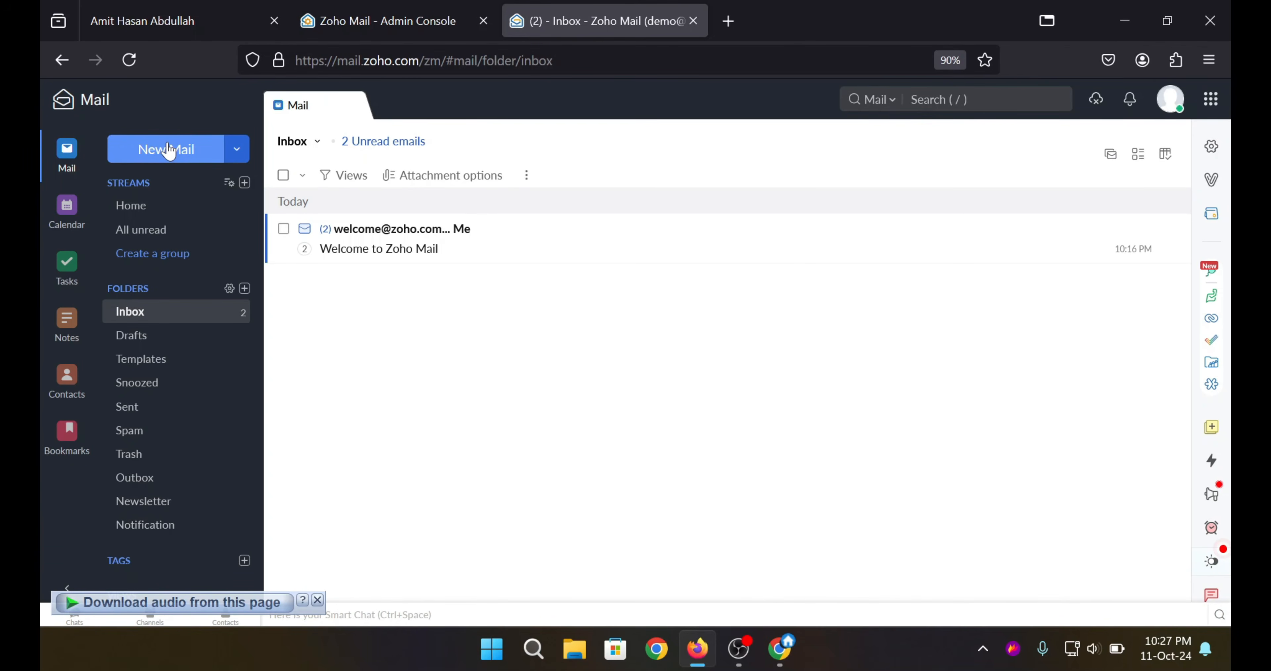
Send an email with subject 'Test' and body 'Test Zoho' to the Gmail contact, then switch to Chrome.
left_click(168, 151)
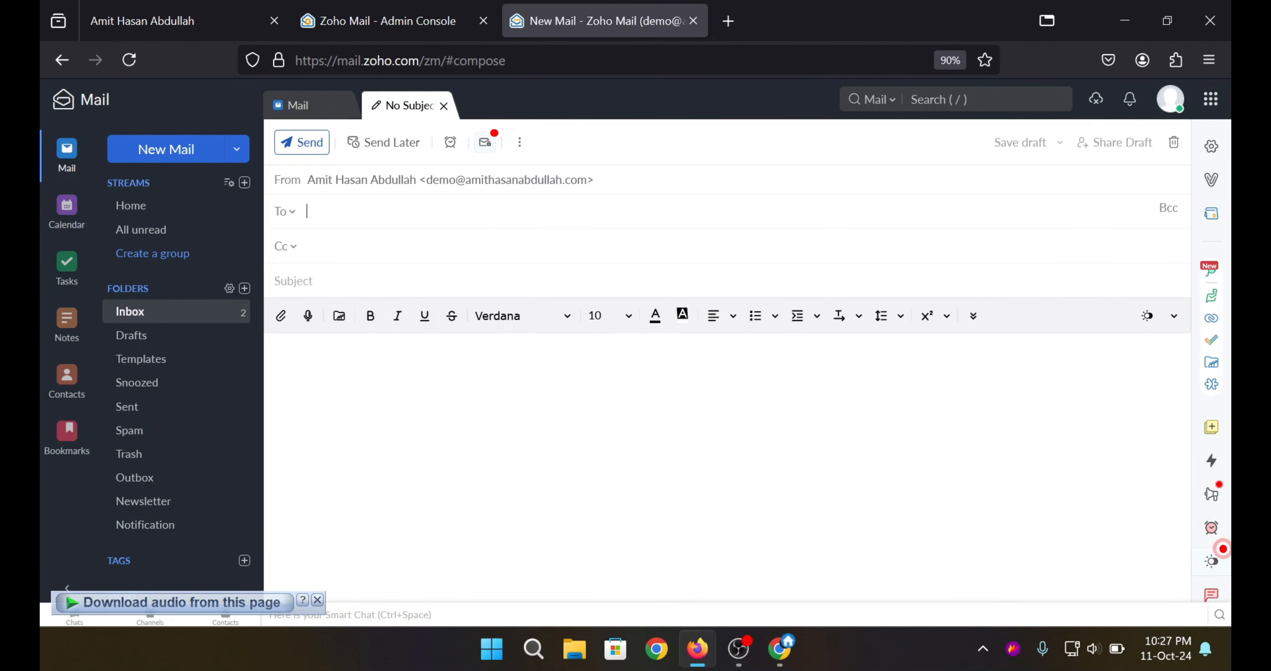
type("ah")
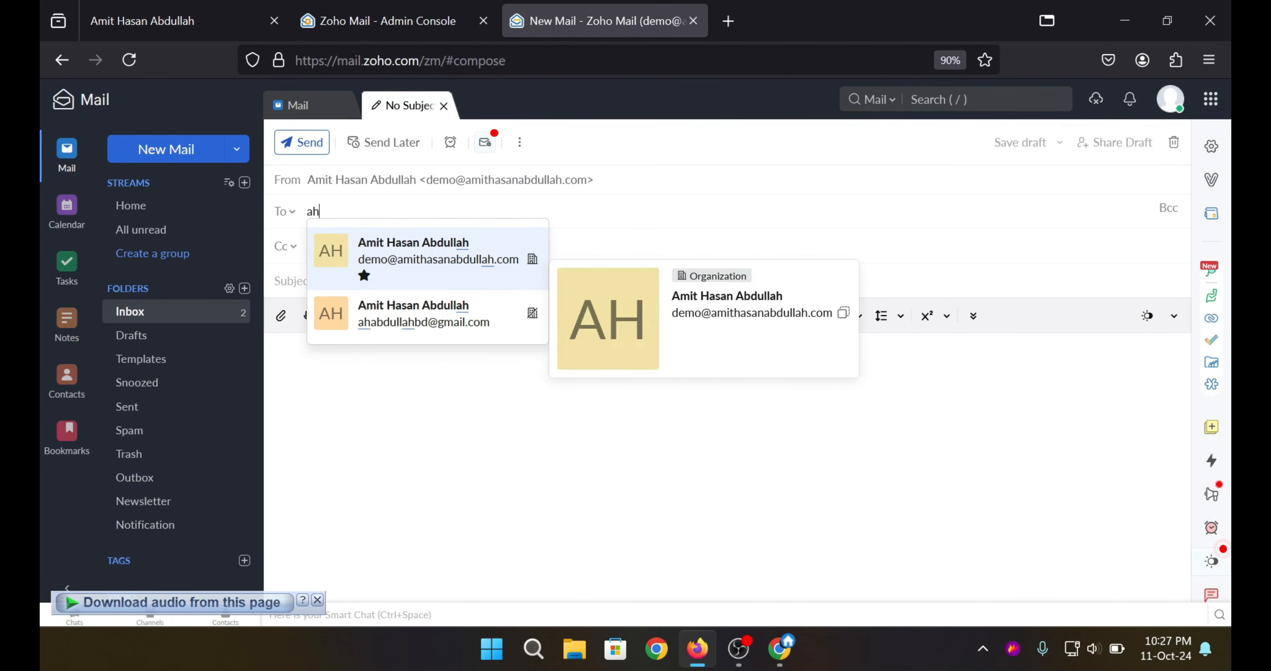
type("abdull")
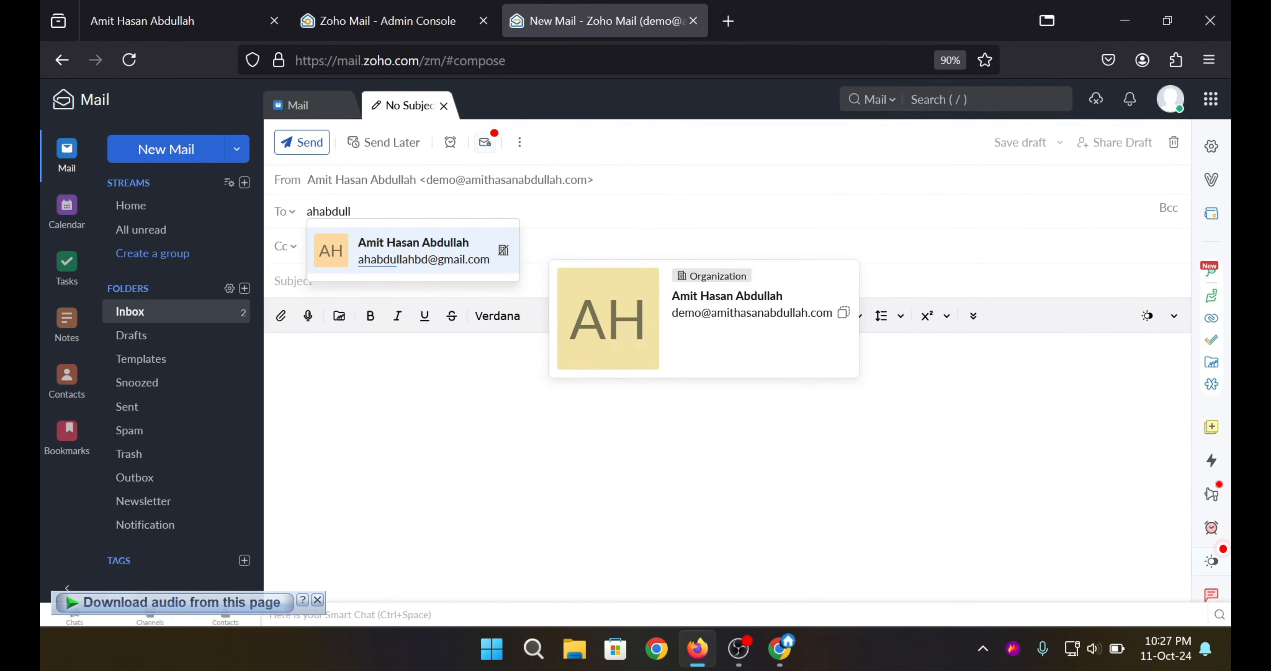
left_click(392, 257)
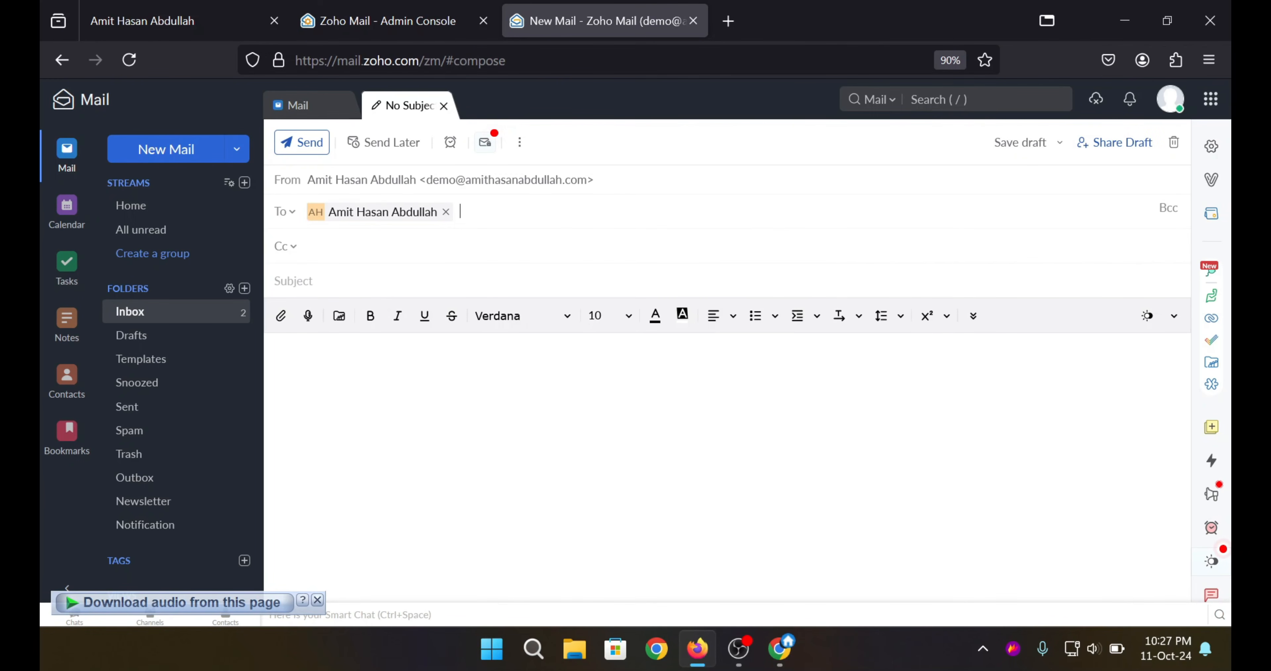
type("Test Zoho")
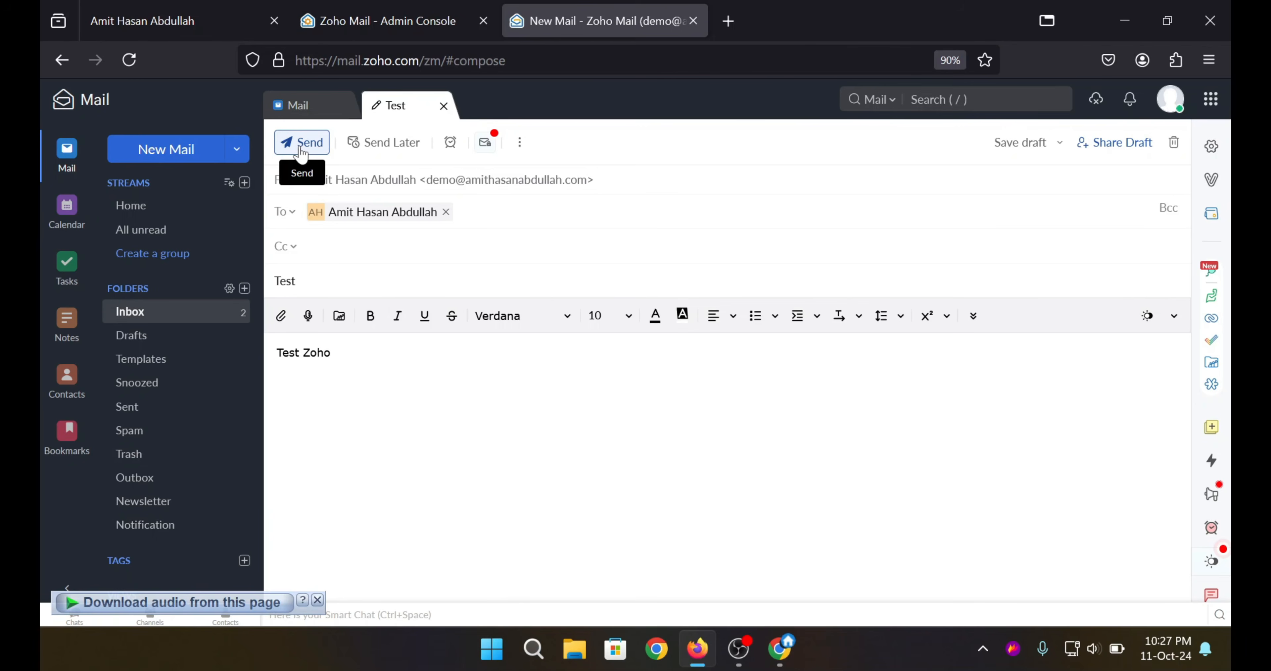
left_click(300, 148)
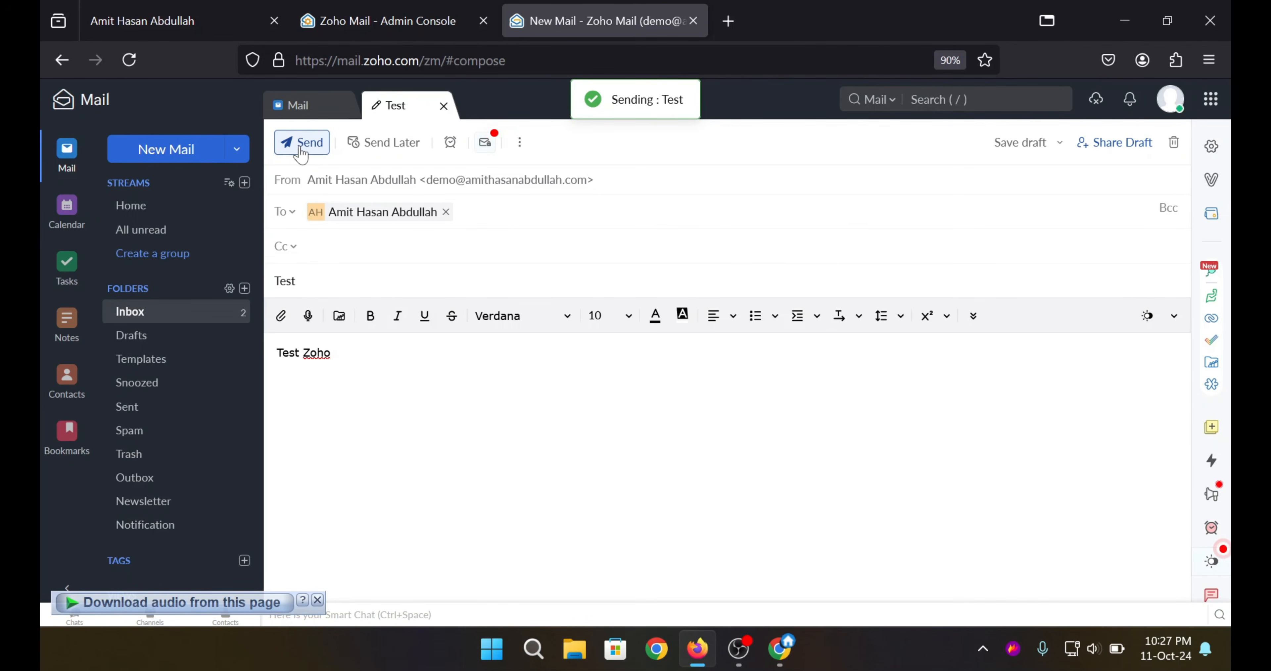
left_click_drag(626, 99, 662, 99)
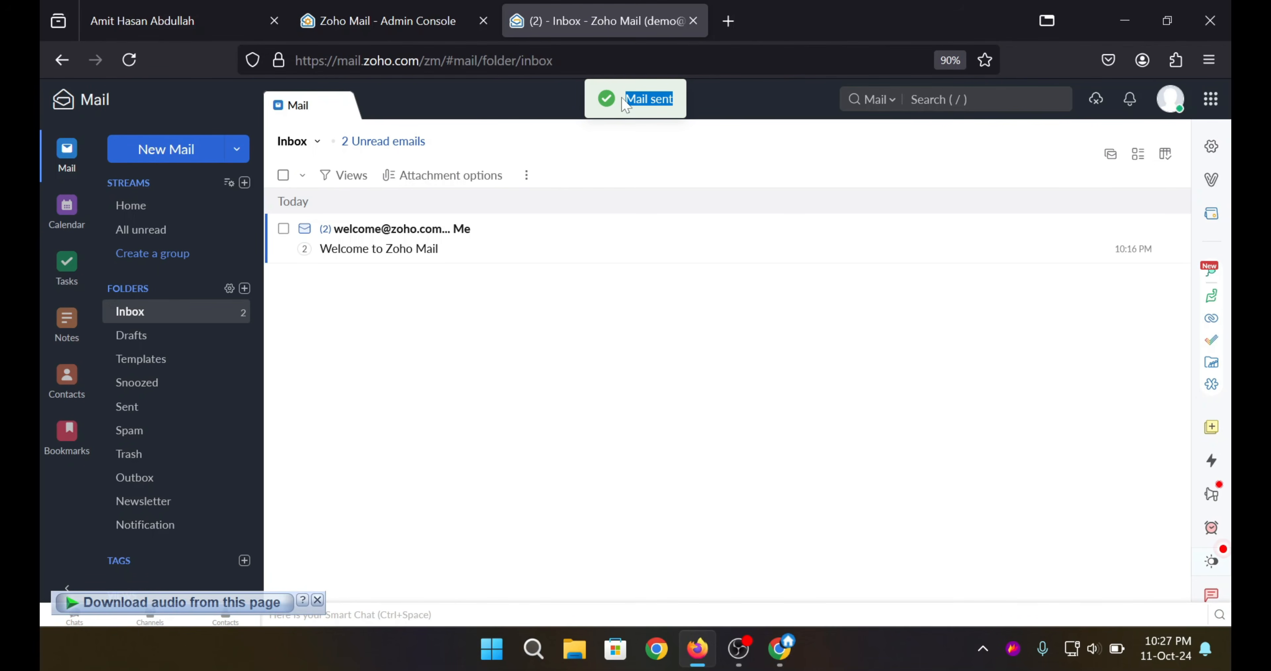
left_click(781, 649)
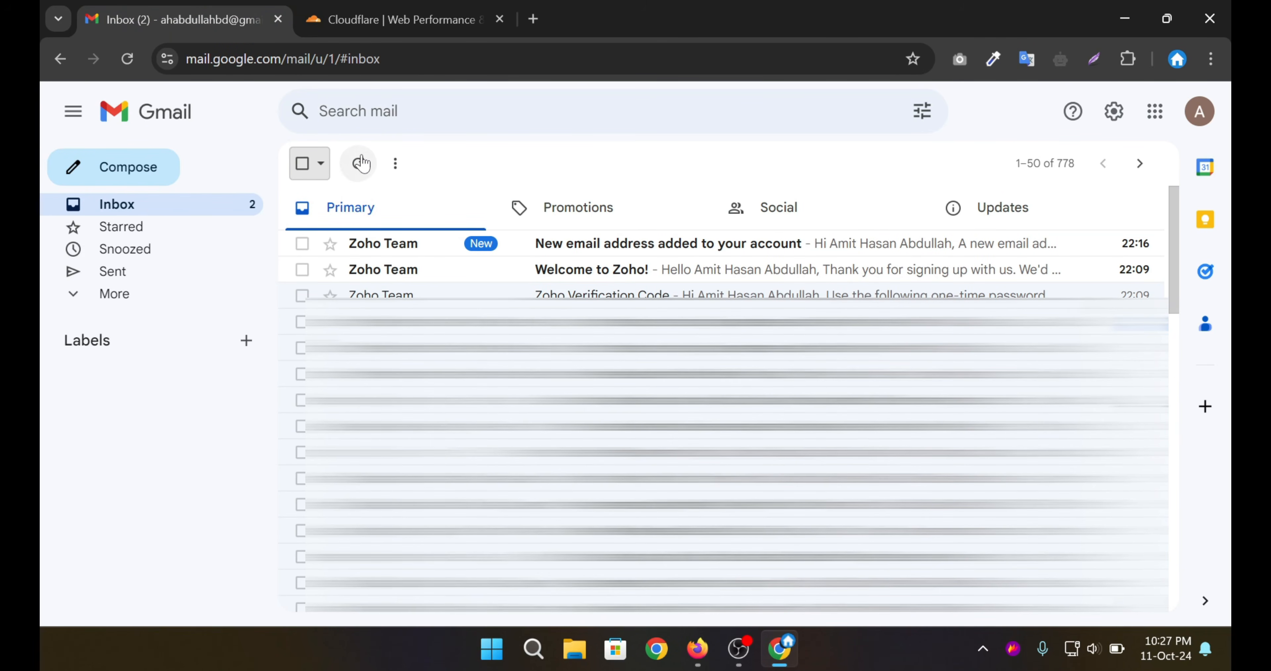
Refresh Gmail and open the arrived 'Test' email, checking its subject and 'Test Zoho' body.
left_click(363, 162)
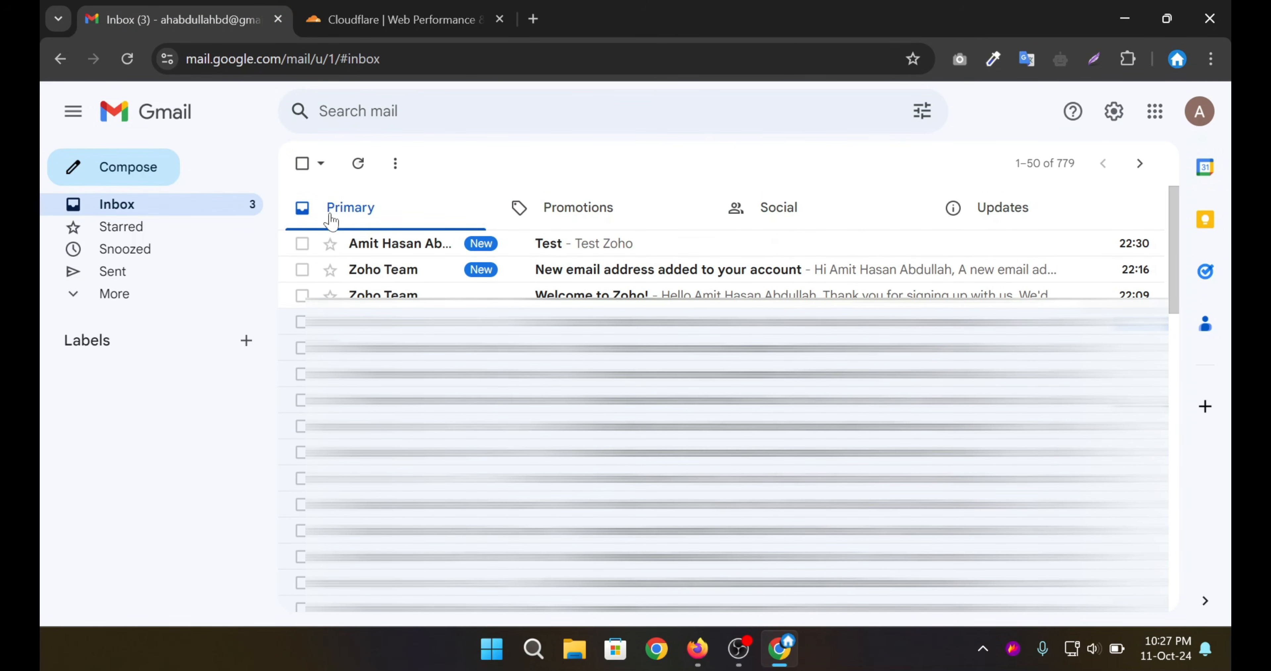
left_click(398, 243)
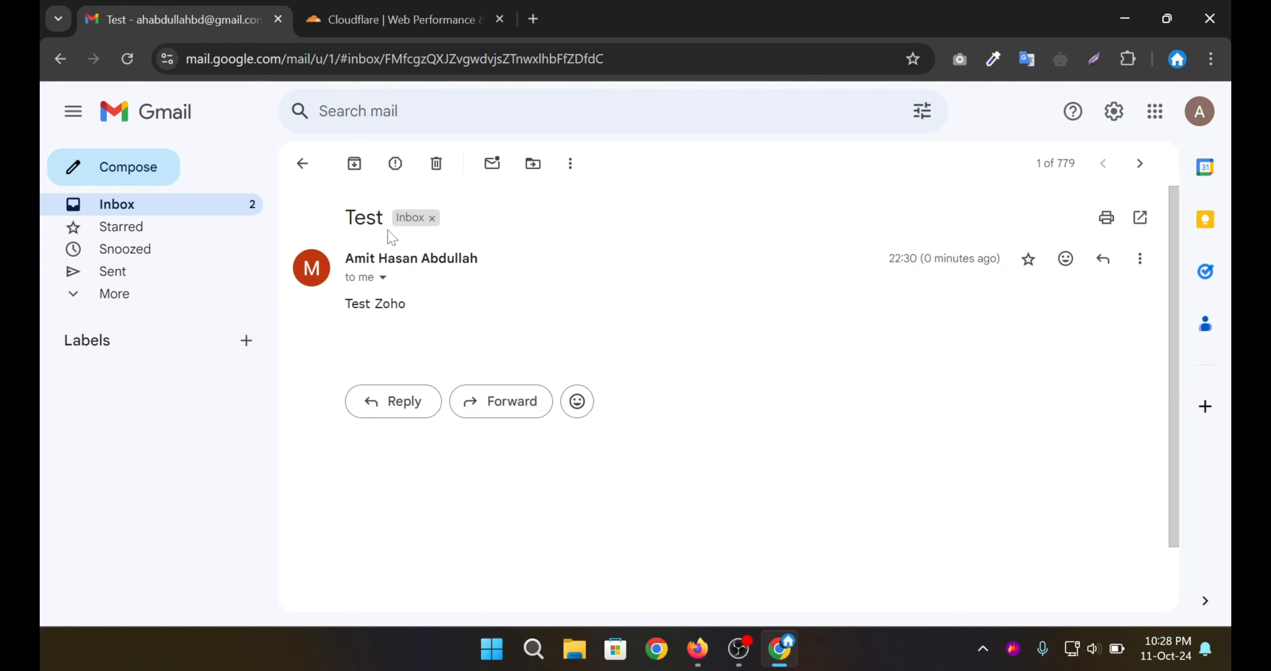
left_click_drag(340, 214, 384, 217)
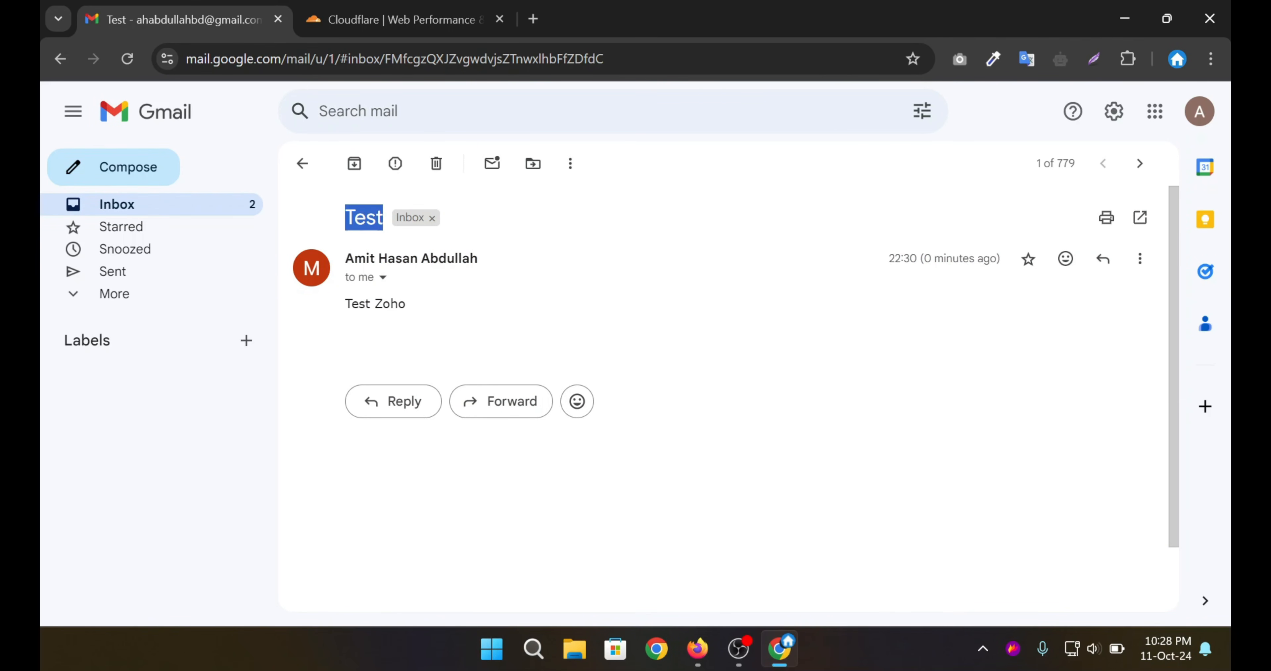
left_click_drag(345, 304, 391, 305)
left_click(423, 312)
Verify the sender details show the custom-domain address and signature, then start a reply.
left_click(382, 278)
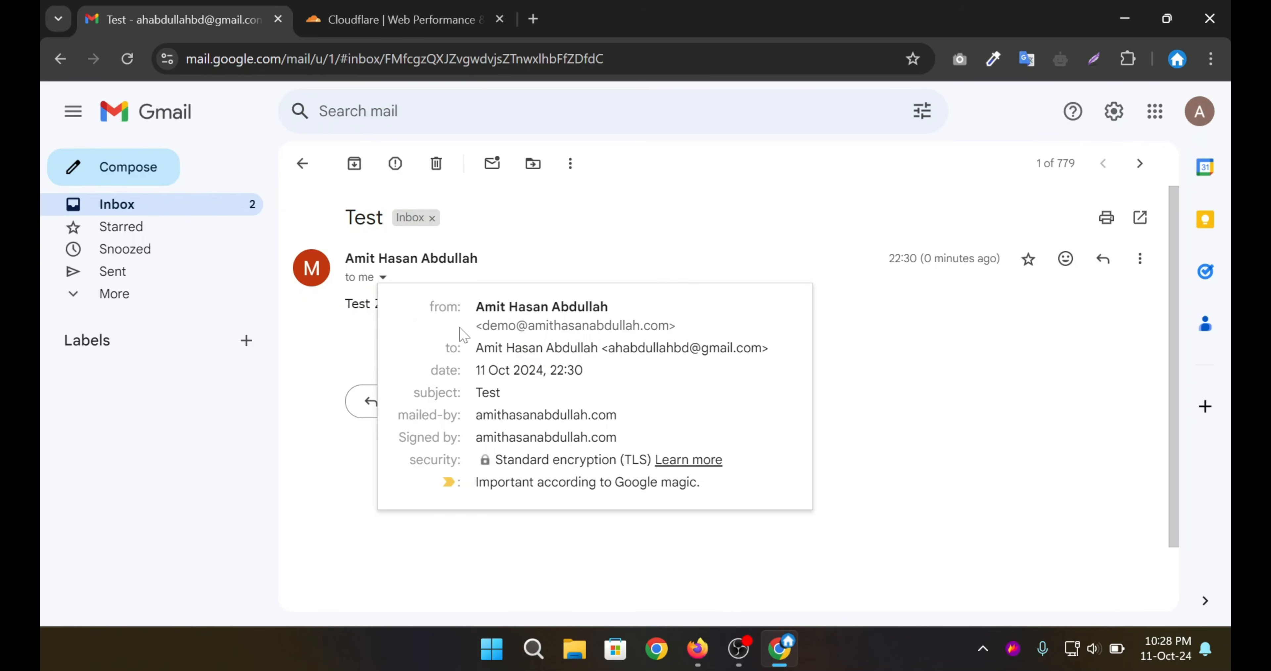
left_click_drag(482, 325, 669, 325)
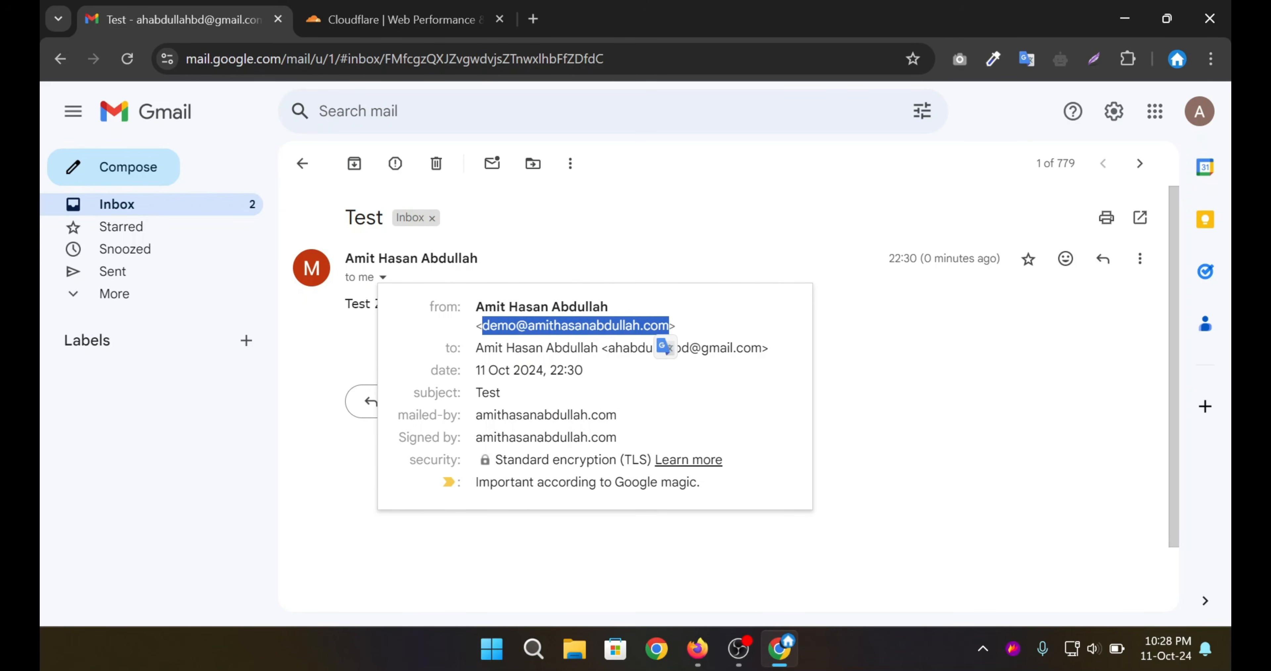
left_click(514, 405)
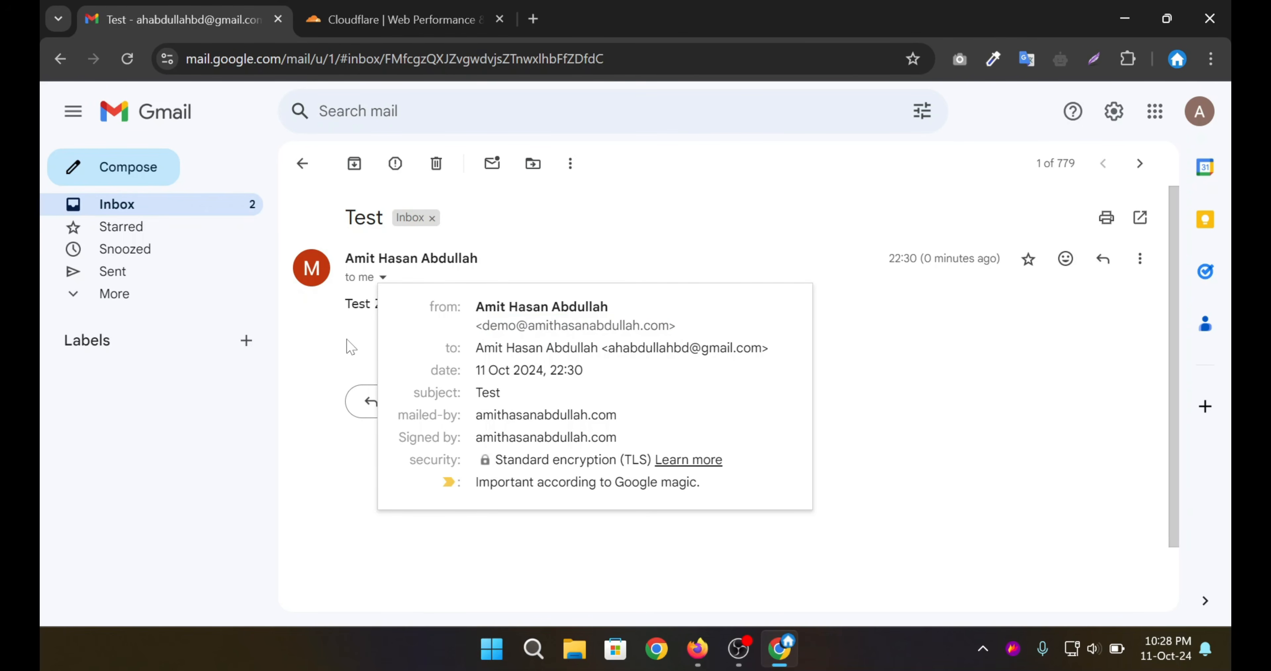
left_click(357, 349)
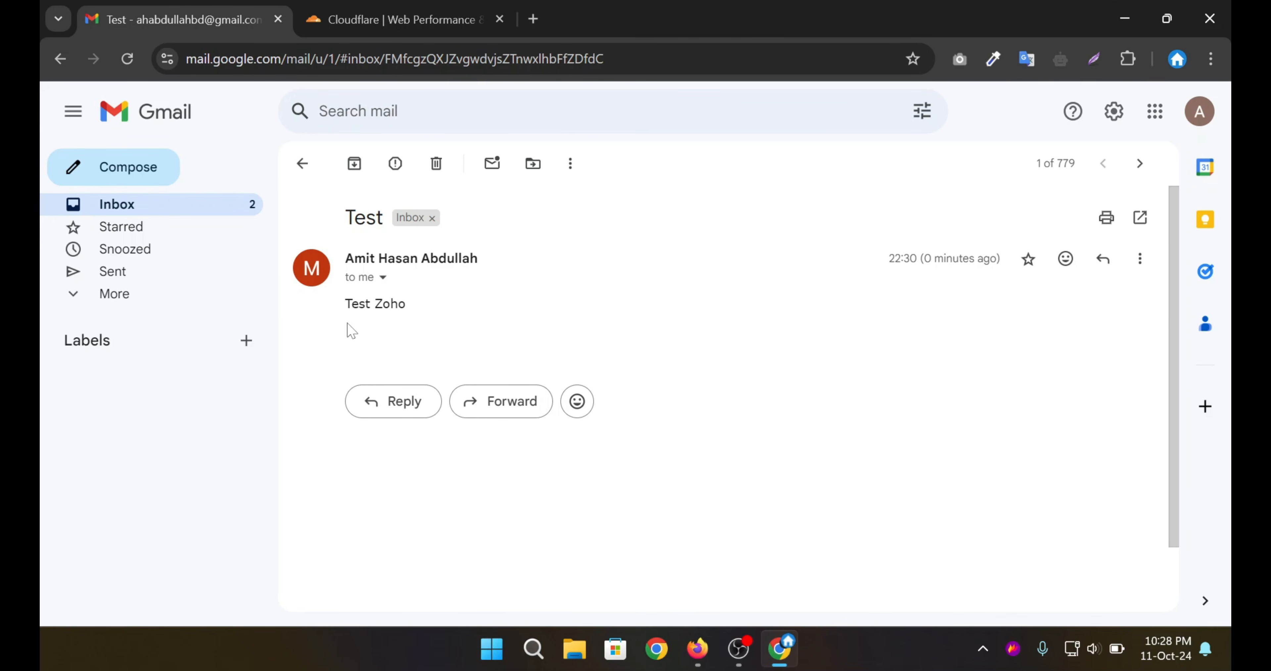
left_click(392, 394)
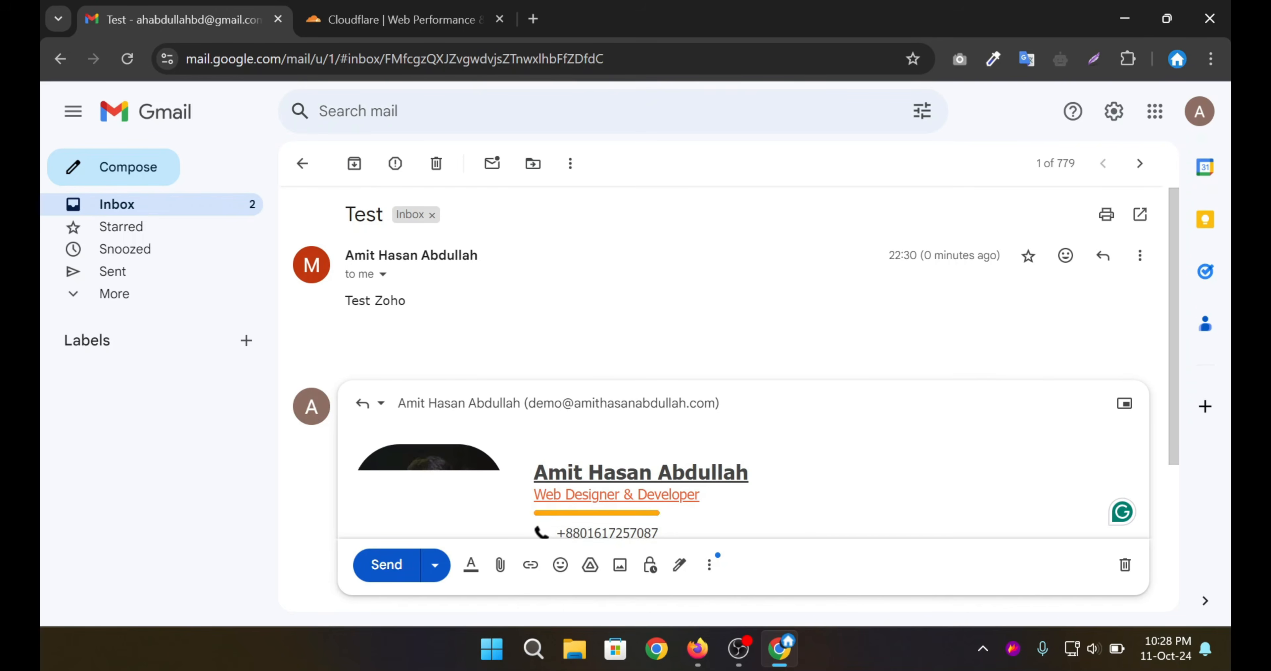
Send the reply 'Reply Zoho' from Gmail back to the custom-domain address.
type("Reply Zo")
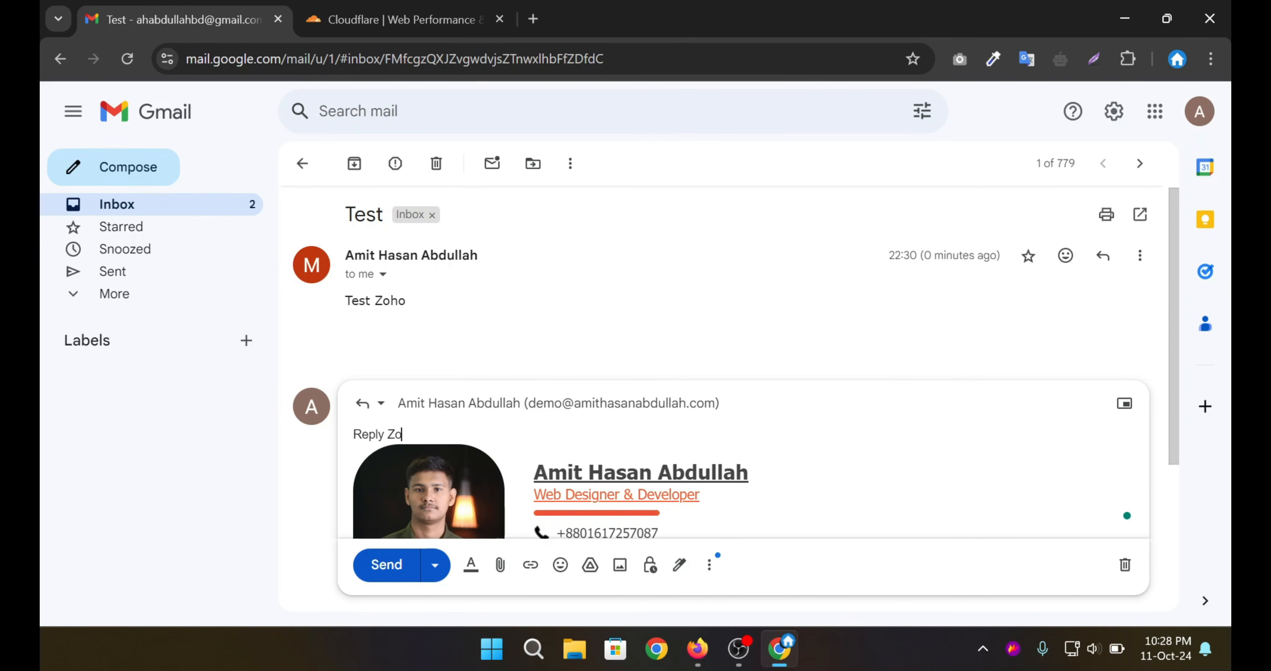
type("ho")
left_click(389, 564)
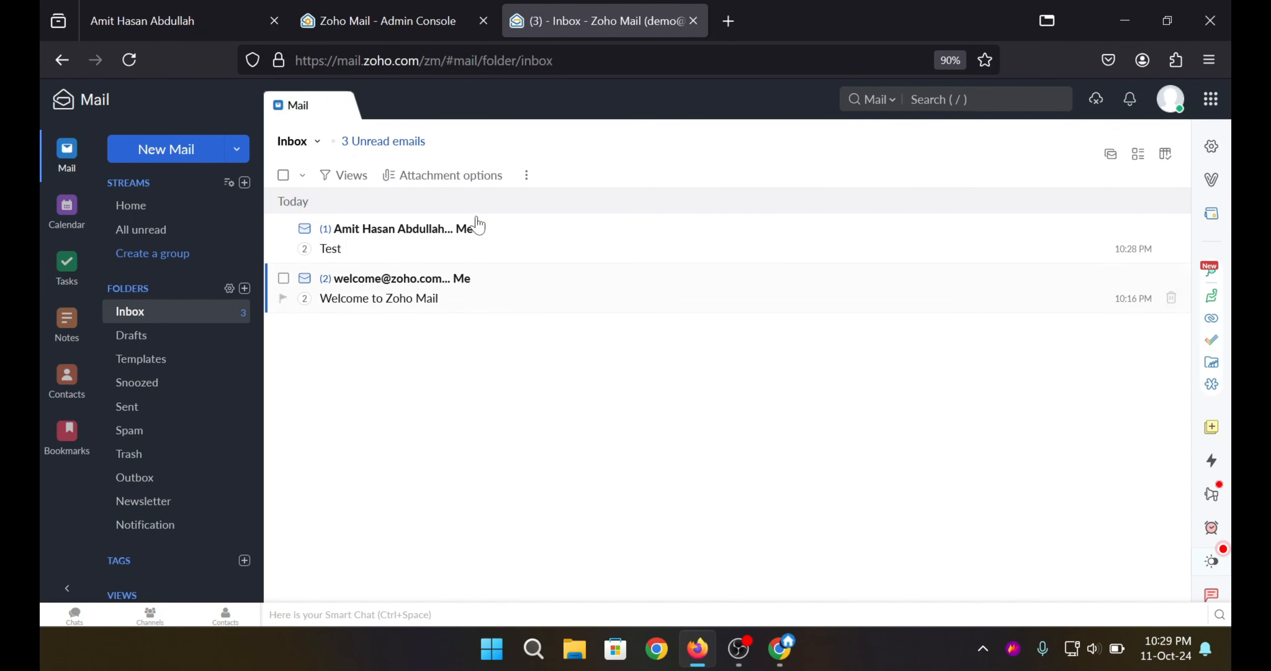
Read the 'Reply Zoho' message in Zoho's Test conversation, then close it back to the inbox.
left_click(535, 228)
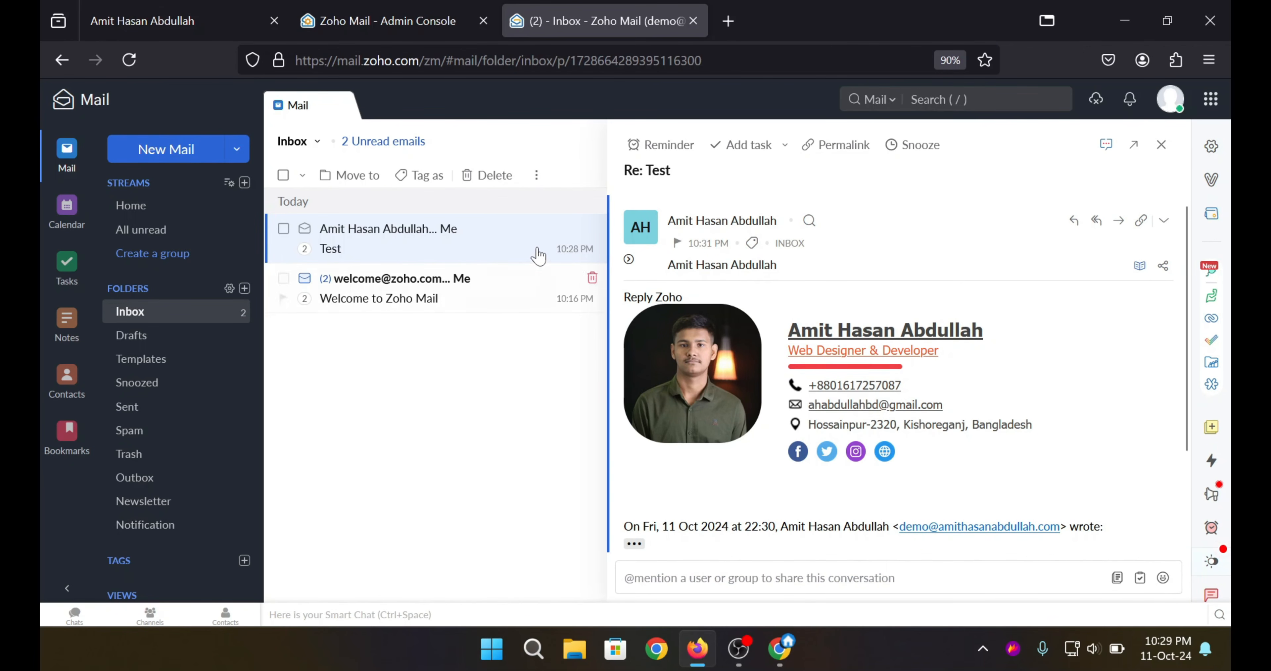
mouse_move(622, 297)
left_mouse_down()
mouse_move(903, 336)
mouse_move(1070, 466)
mouse_move(1052, 365)
left_mouse_up()
left_click(1053, 371)
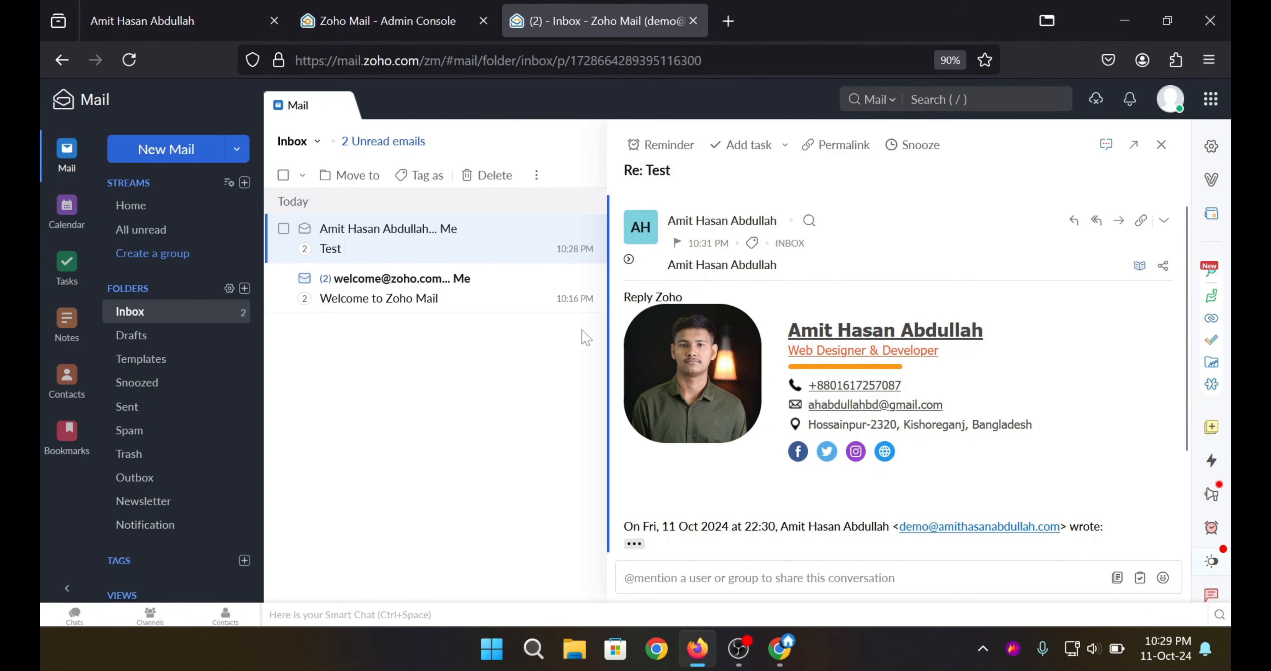
key("Escape")
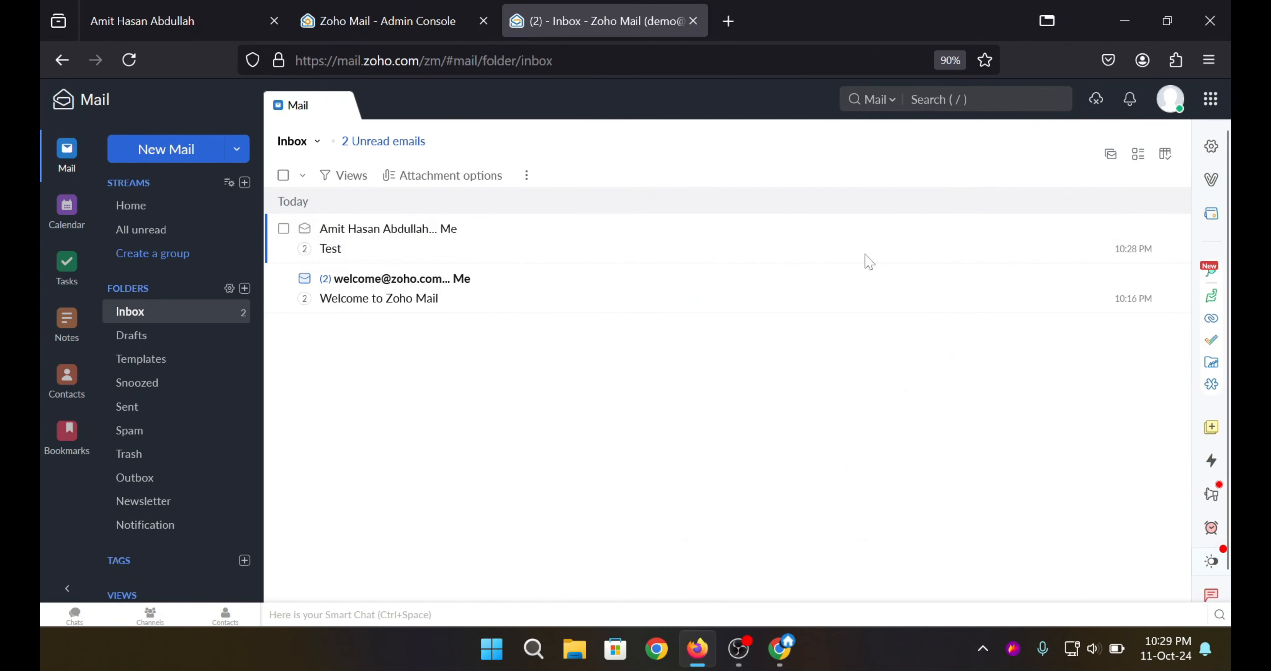